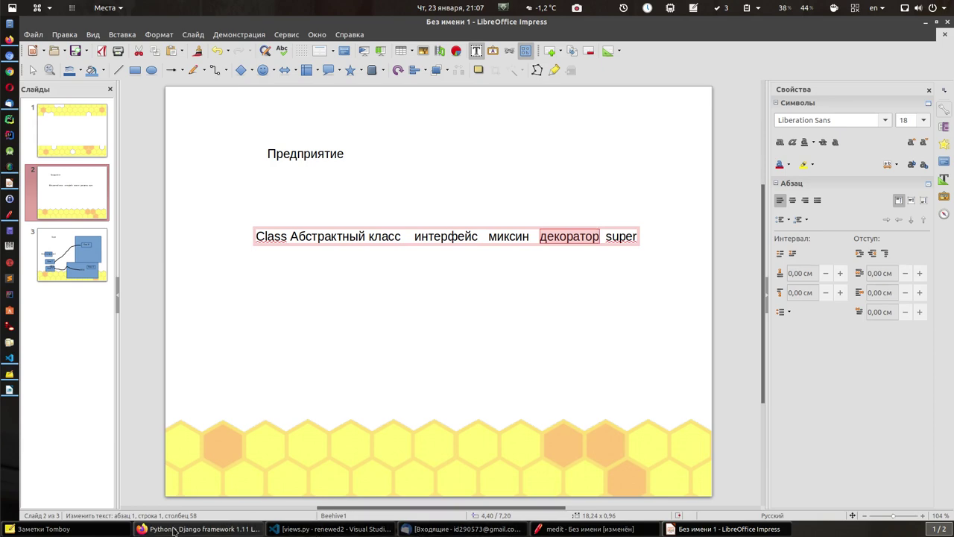
# Switch to Firefox and read the lesson's explanation of abstract classes and interfaces, highlighting the words "Абстрактный класс"
pyautogui.click(198, 528)
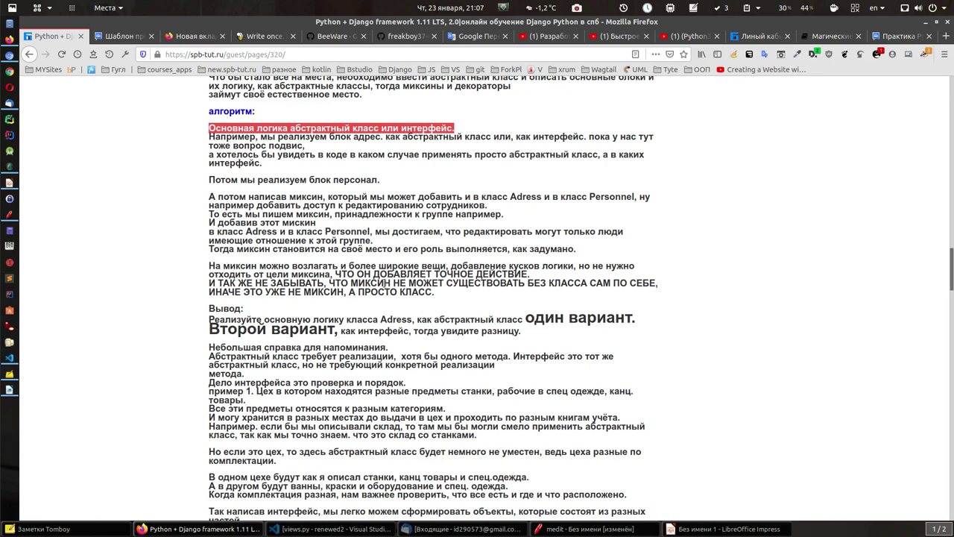
pyautogui.scroll(2, 388, 300)
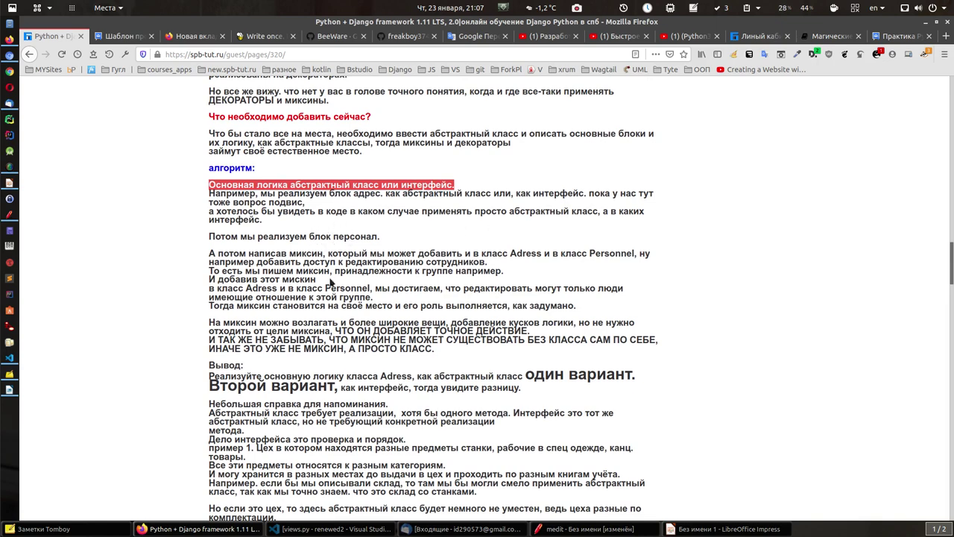
pyautogui.scroll(-1, 394, 258)
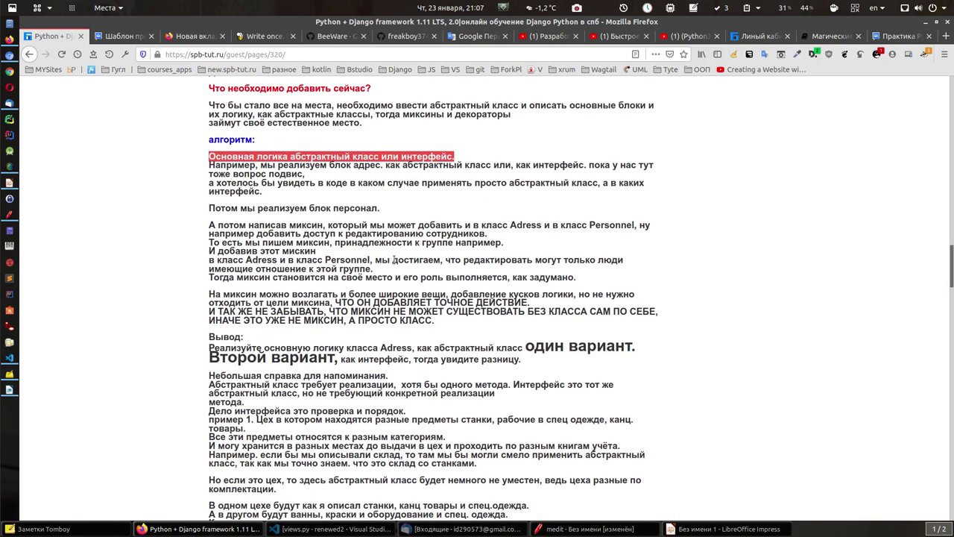
pyautogui.scroll(10, 393, 259)
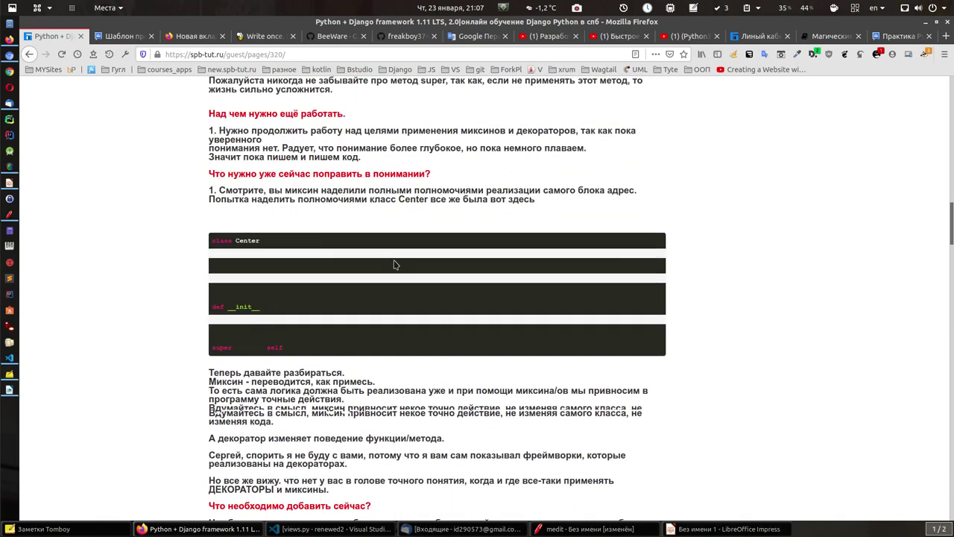
pyautogui.scroll(2, 395, 265)
pyautogui.scroll(-7, 396, 259)
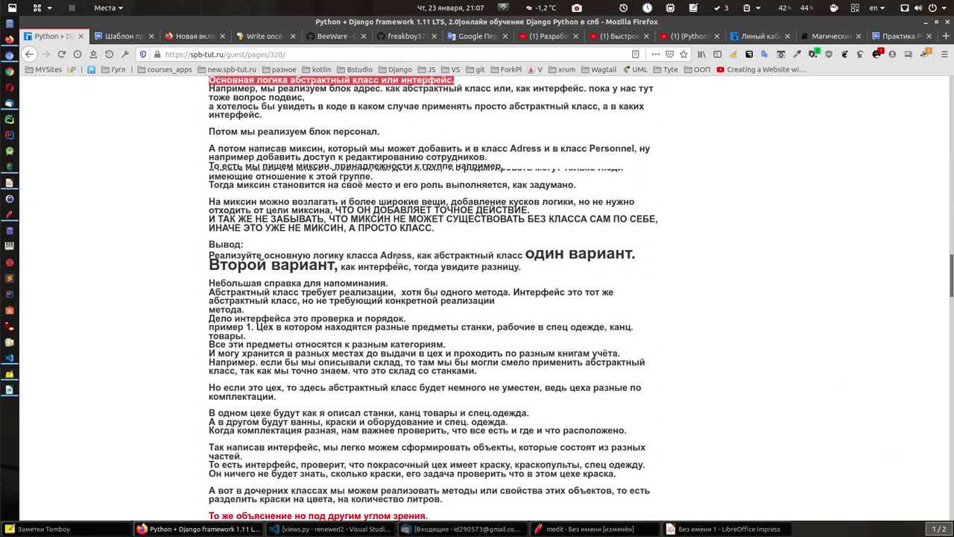
pyautogui.scroll(-10, 360, 283)
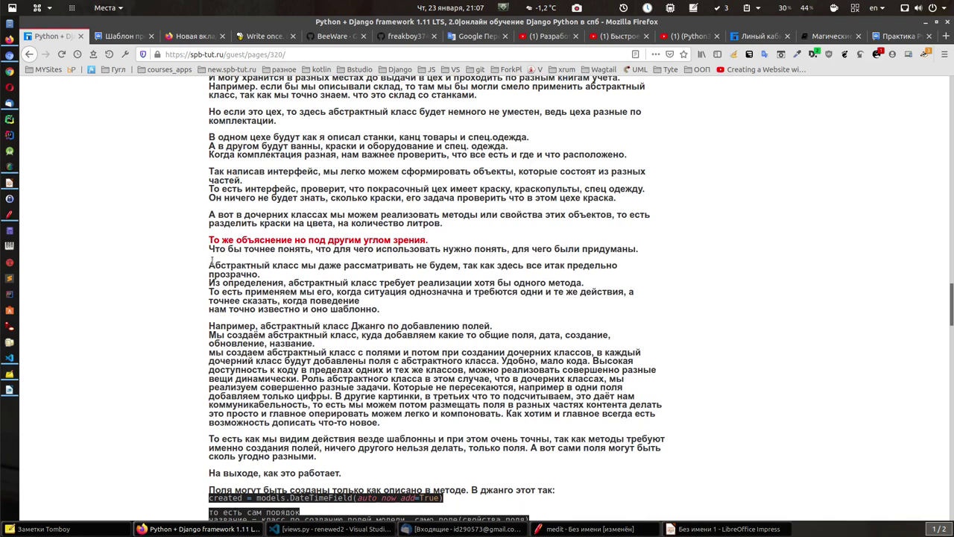
pyautogui.moveTo(297, 262); pyautogui.dragTo(300, 265)
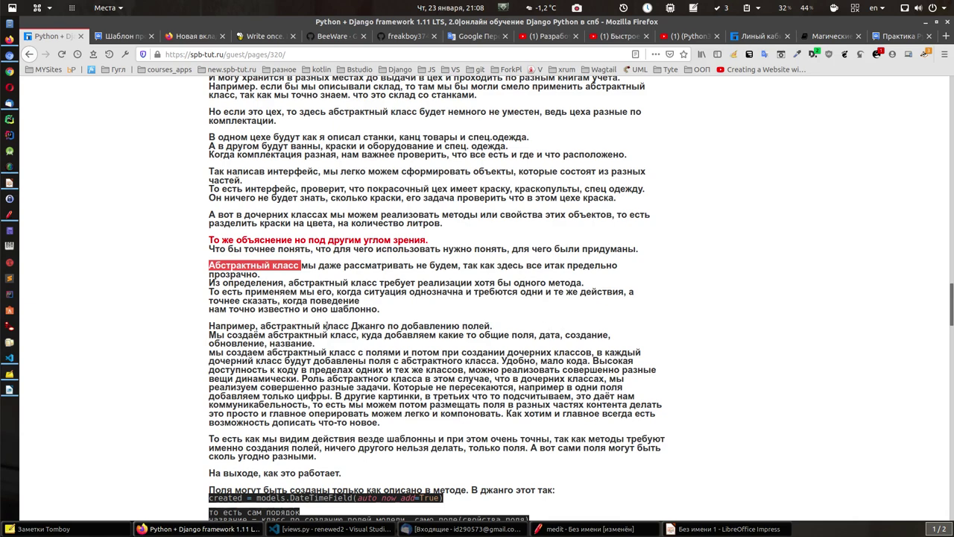
pyautogui.scroll(-2, 343, 331)
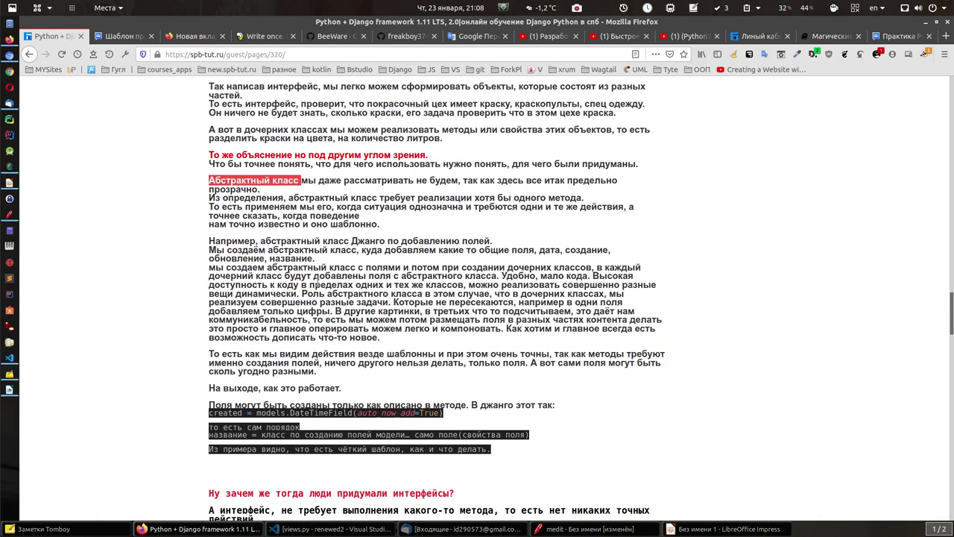
# Switch to Visual Studio Code and open models.py of the courses2 app at the ItemBase class
pyautogui.click(302, 531)
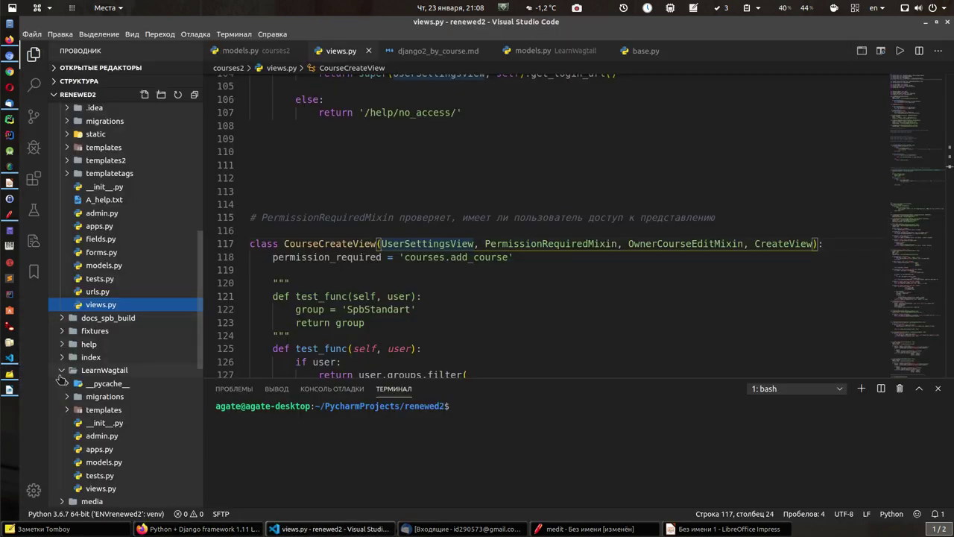
pyautogui.click(104, 265)
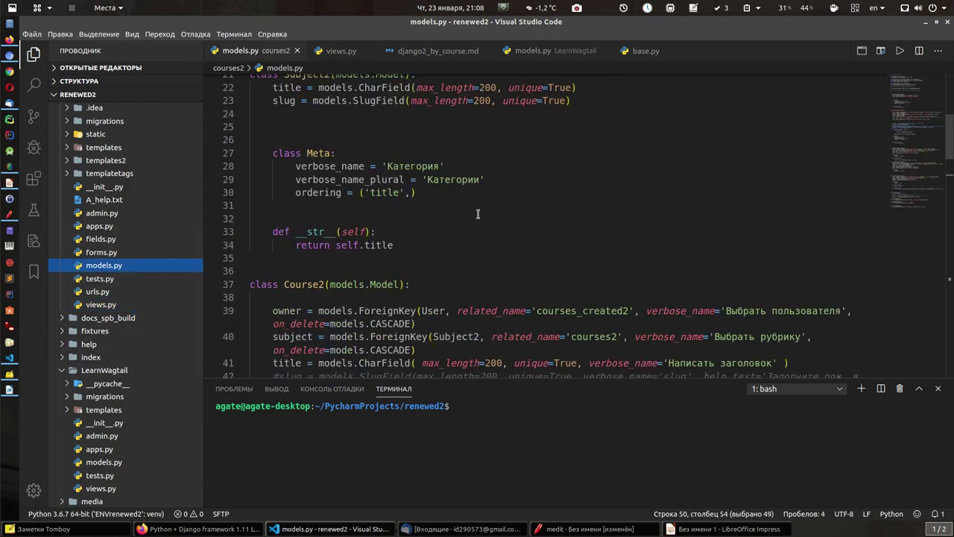
pyautogui.scroll(-17, 479, 216)
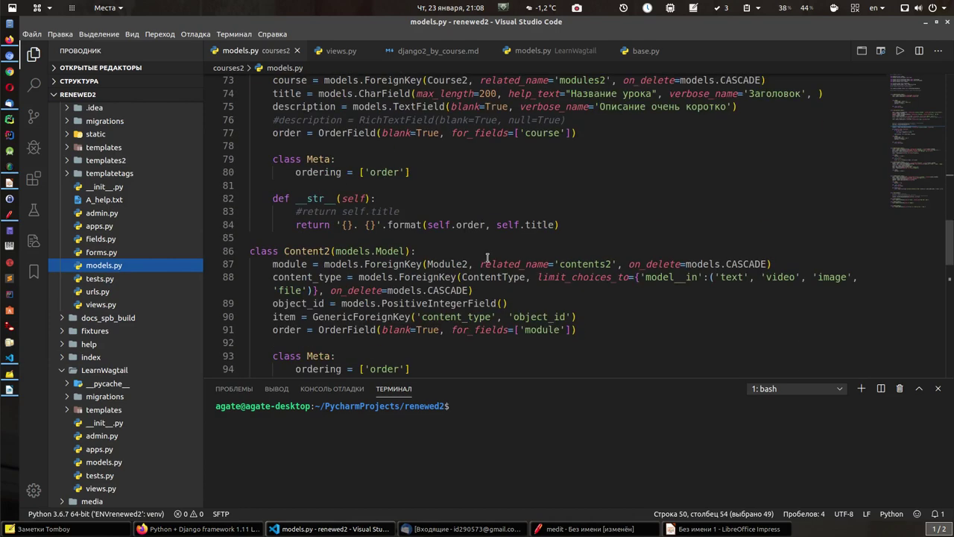
pyautogui.scroll(-19, 487, 258)
pyautogui.scroll(7, 491, 266)
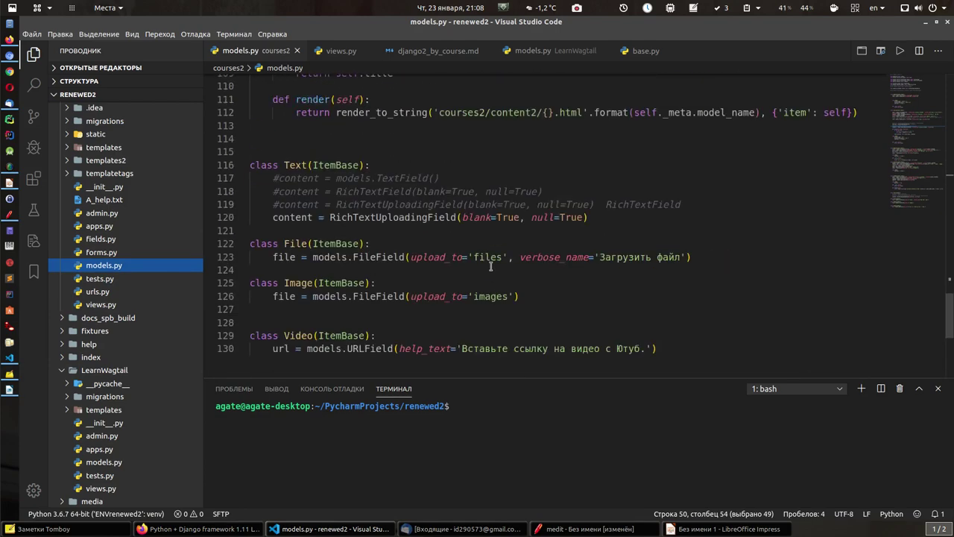
pyautogui.scroll(4, 490, 266)
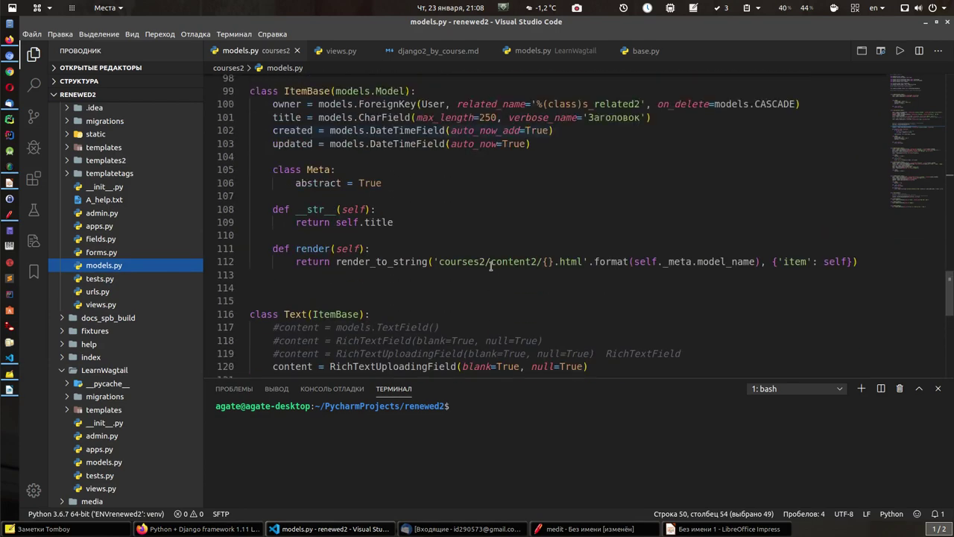
pyautogui.scroll(2, 491, 266)
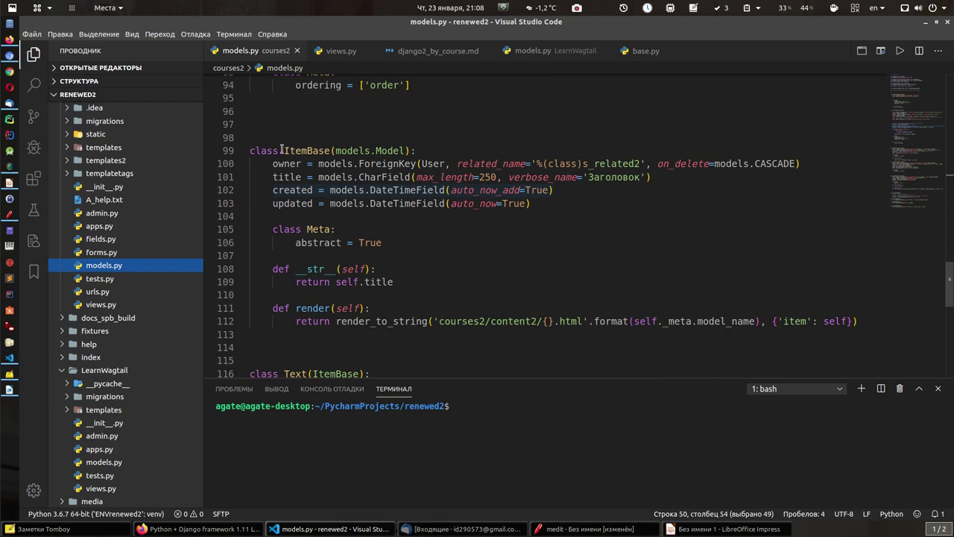
# Highlight the ItemBase class header and its block of field definitions from owner to updated
pyautogui.moveTo(250, 151); pyautogui.dragTo(431, 214)
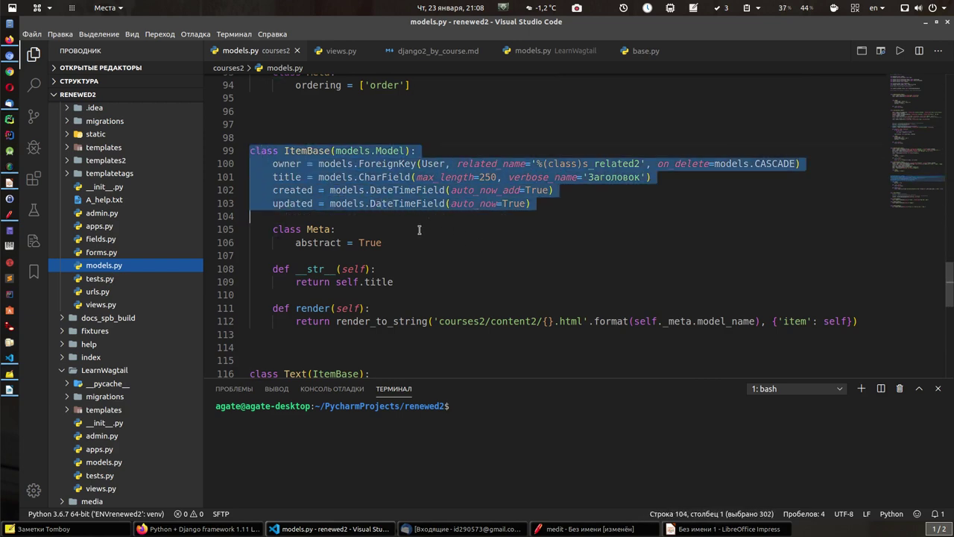
pyautogui.click(419, 230)
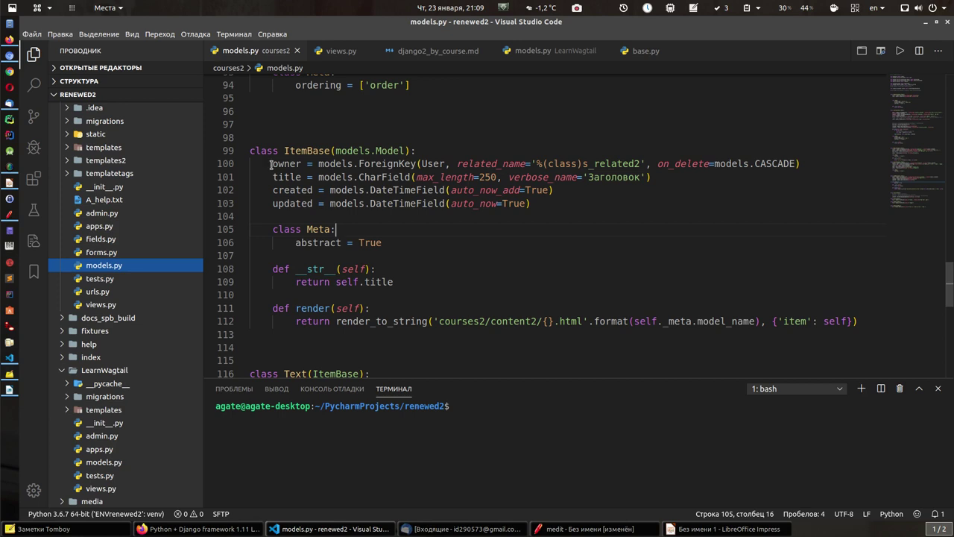
pyautogui.moveTo(270, 163); pyautogui.dragTo(365, 212)
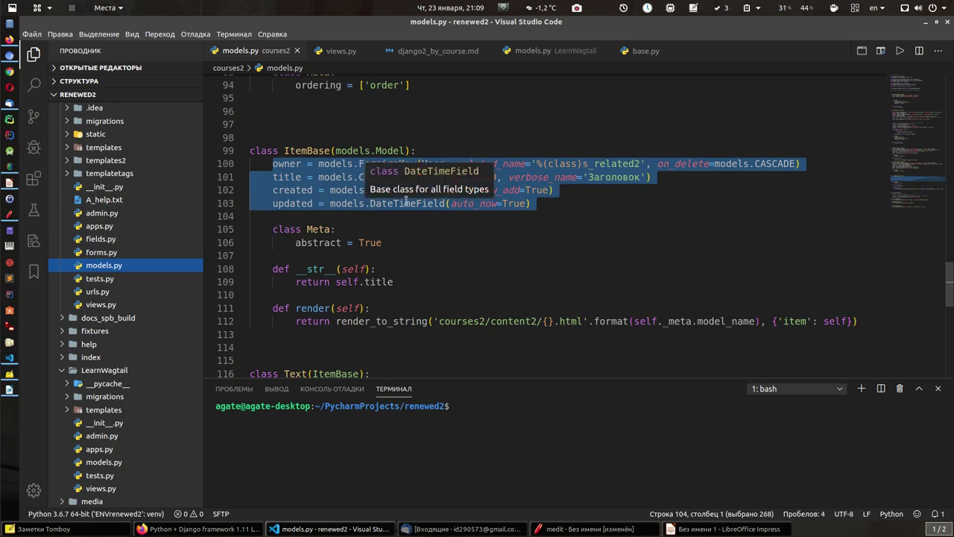
pyautogui.click(524, 141)
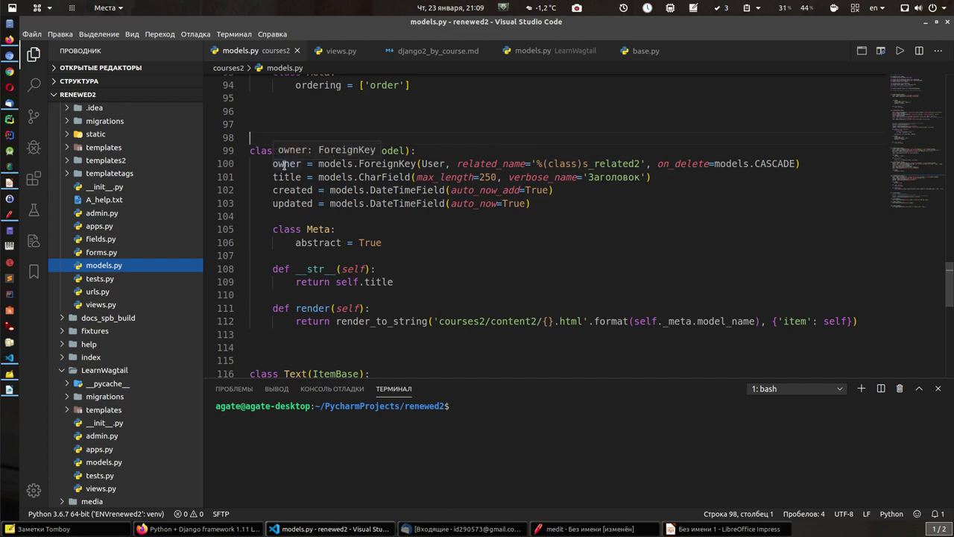
pyautogui.moveTo(272, 164); pyautogui.dragTo(548, 214)
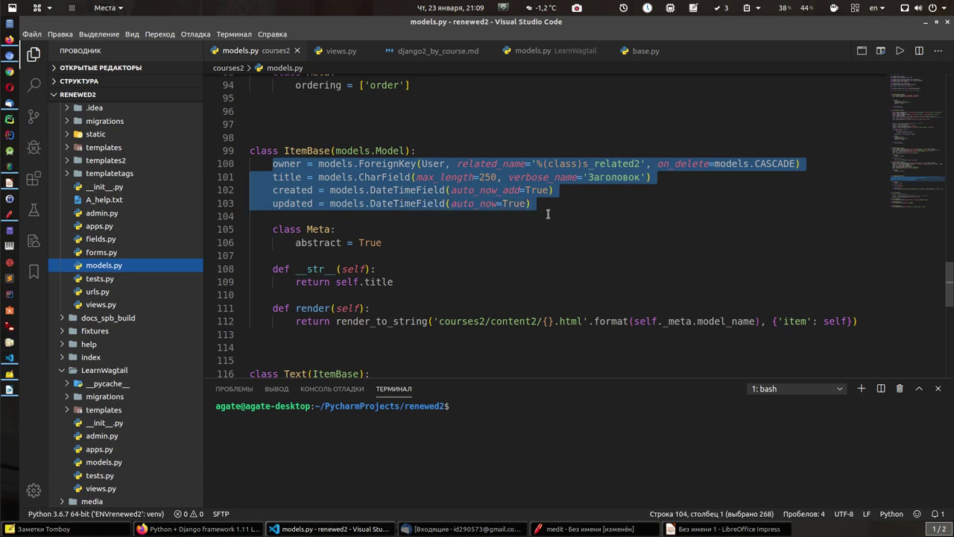
pyautogui.scroll(-1, 431, 233)
pyautogui.click(432, 227)
# Point out the owner, title, created and updated fields one by one, and highlight "abstract = True" in ItemBase's Meta class
pyautogui.click(284, 134)
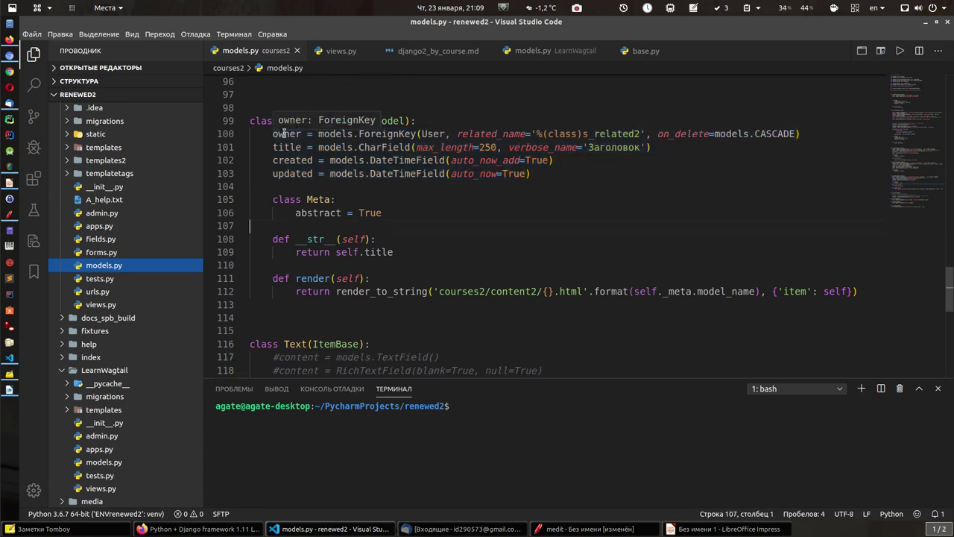
pyautogui.click(283, 148)
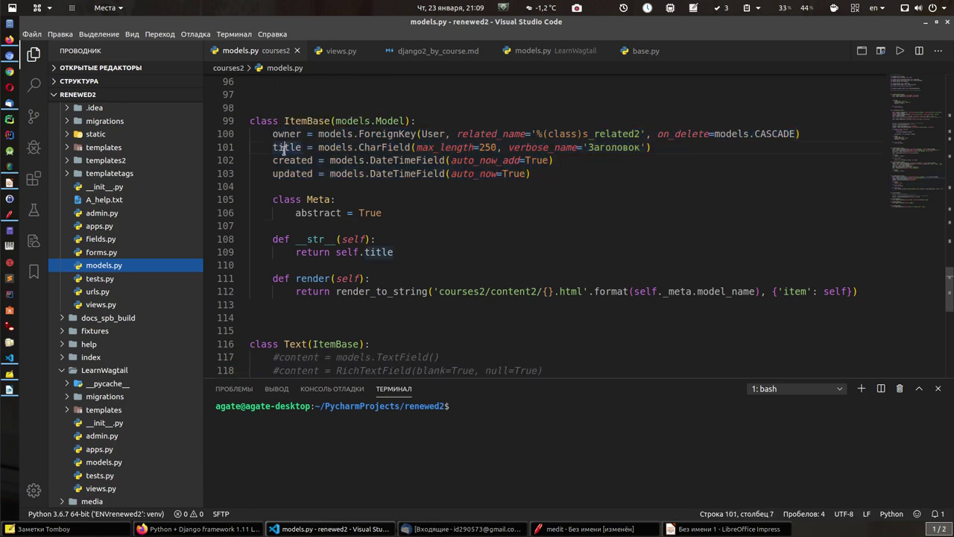
pyautogui.click(290, 160)
pyautogui.click(291, 173)
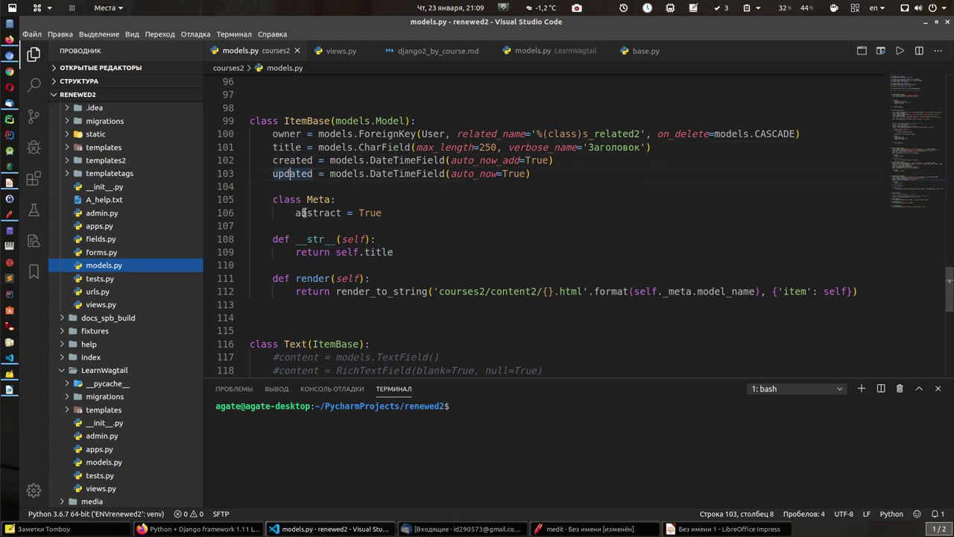
pyautogui.click(293, 212)
pyautogui.moveTo(327, 212); pyautogui.dragTo(400, 213)
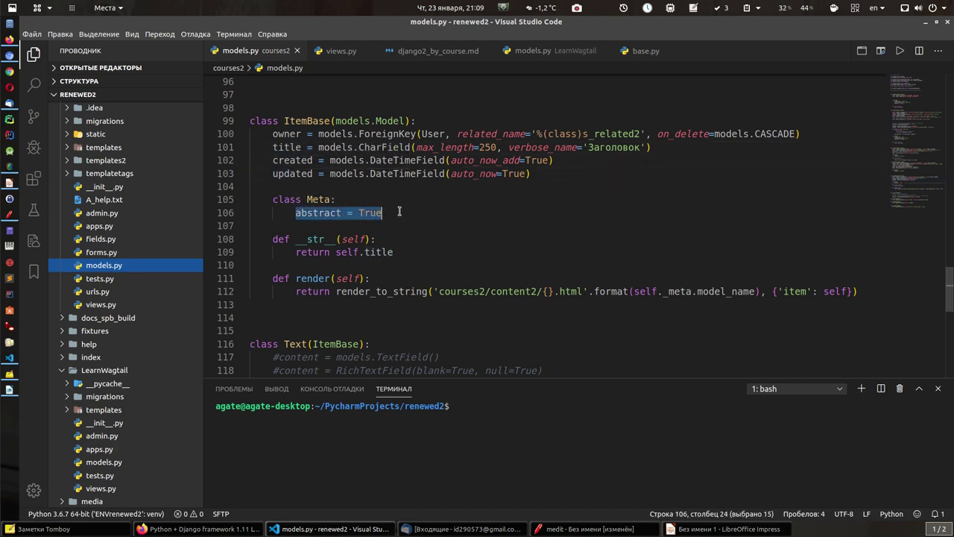
# Compare the parent classes by highlighting models.Model in the ItemBase declaration and ItemBase in the Text declaration
pyautogui.scroll(-5, 442, 208)
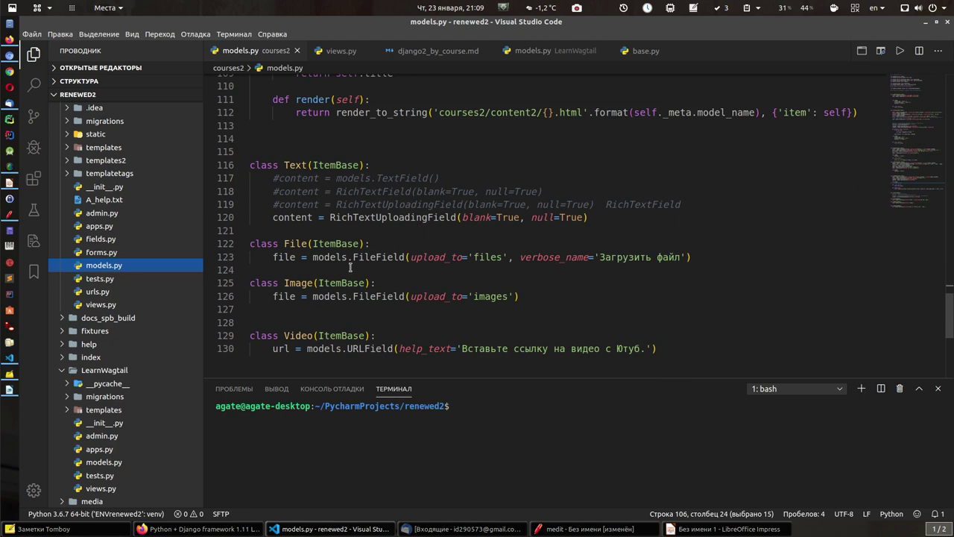
pyautogui.scroll(6, 351, 268)
pyautogui.moveTo(331, 179); pyautogui.dragTo(403, 180)
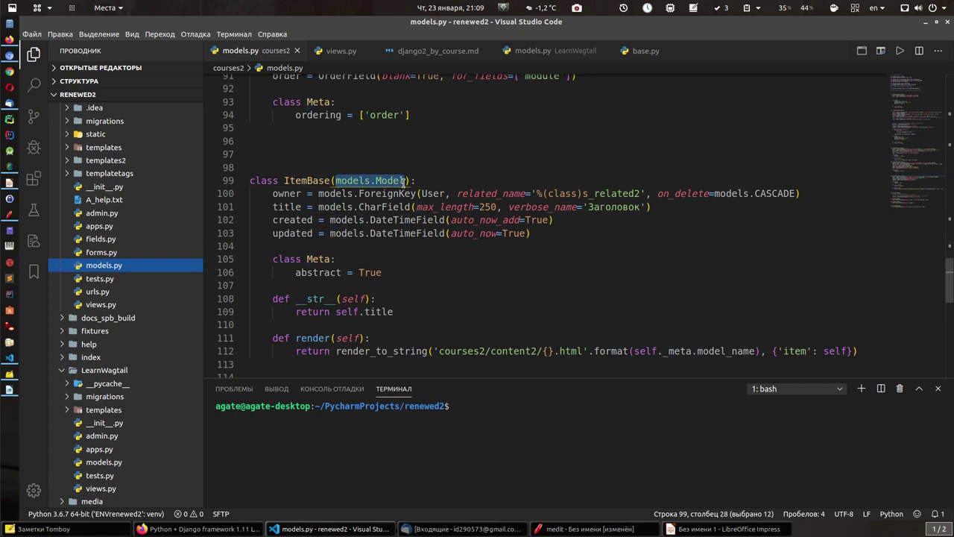
pyautogui.scroll(-5, 332, 180)
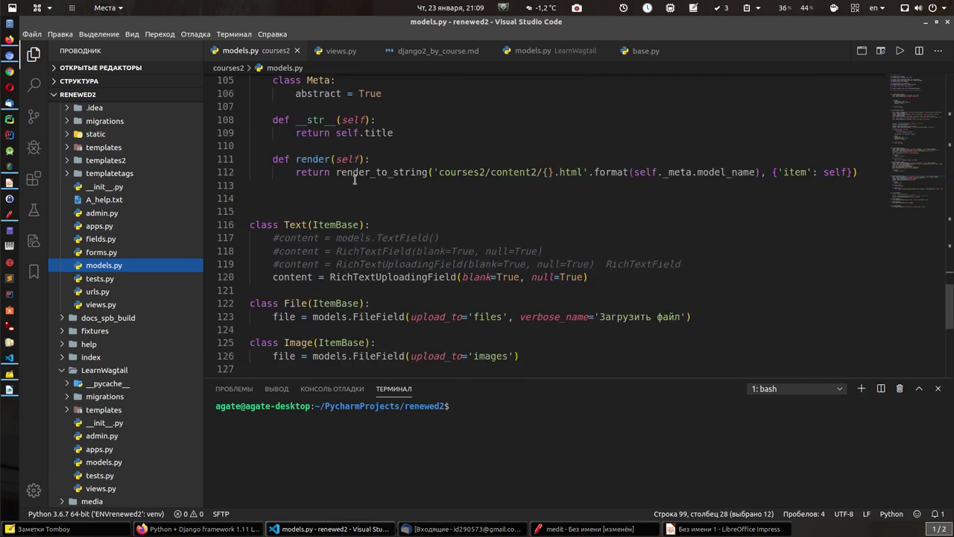
pyautogui.moveTo(313, 225); pyautogui.dragTo(358, 224)
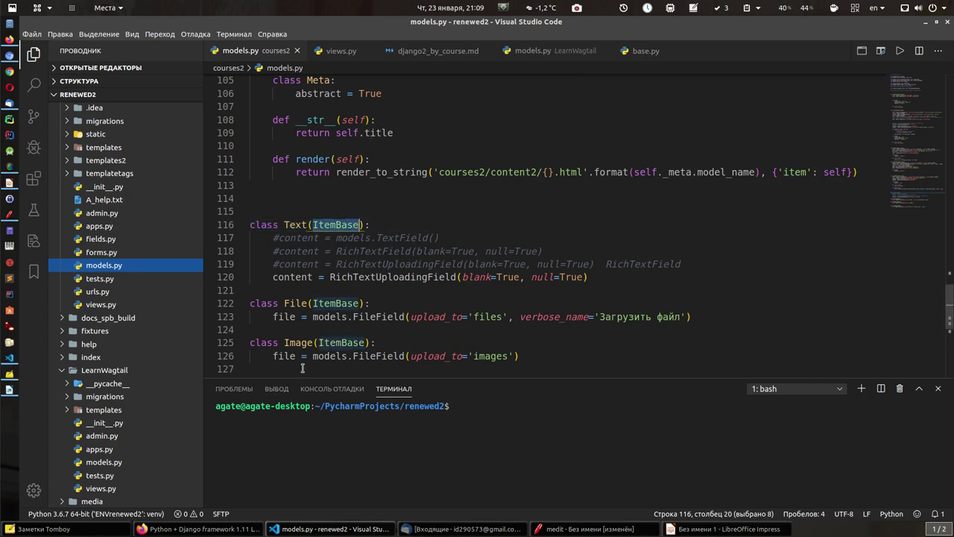
# Examine the specific fields of the Text, File, Image and Video classes against the shared ItemBase fields, highlighting Text's content field
pyautogui.click(272, 277)
pyautogui.moveTo(272, 276); pyautogui.dragTo(632, 276)
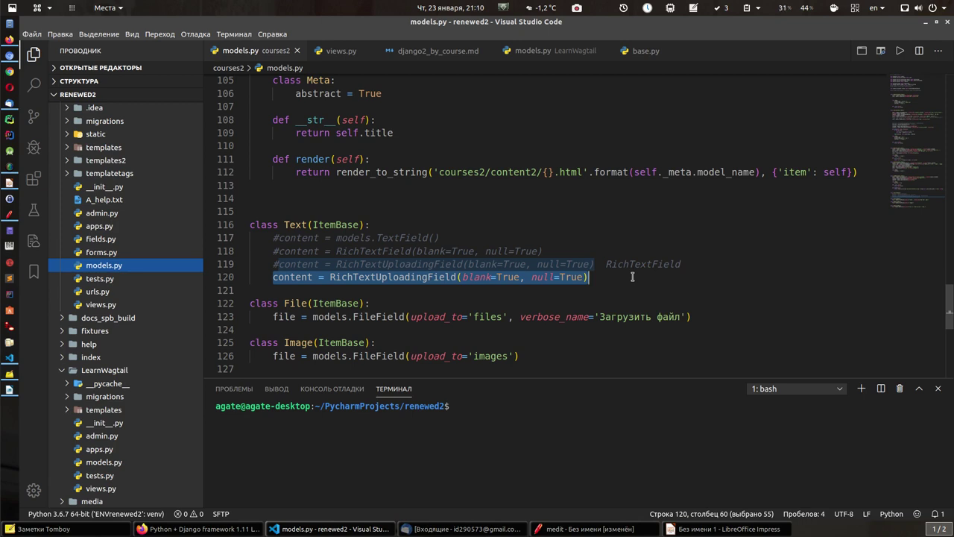
pyautogui.scroll(-1, 631, 276)
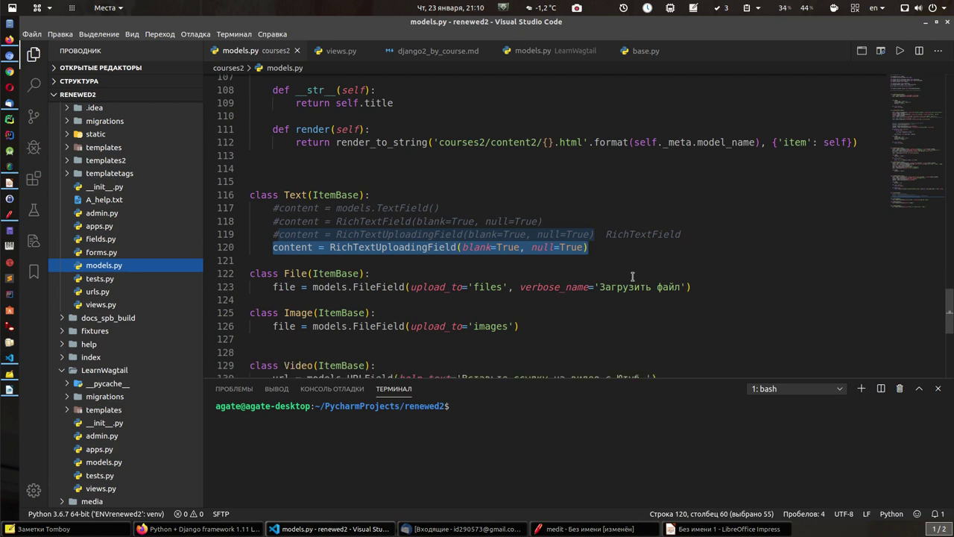
pyautogui.click(366, 286)
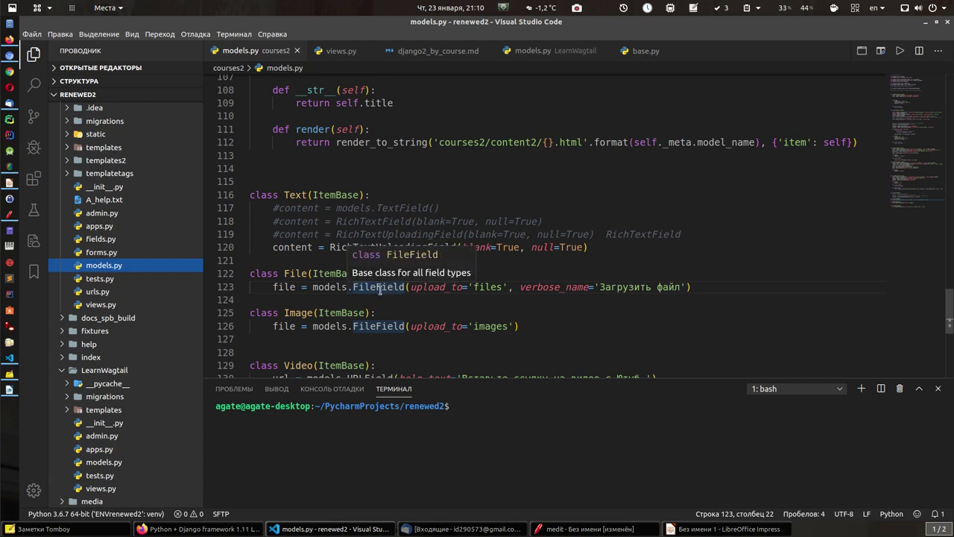
pyautogui.scroll(-2, 380, 287)
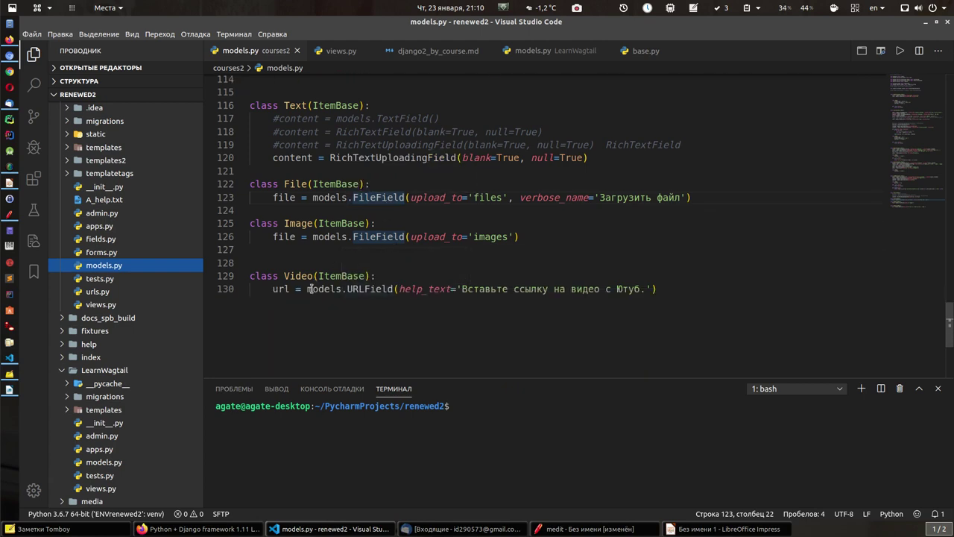
pyautogui.scroll(3, 381, 346)
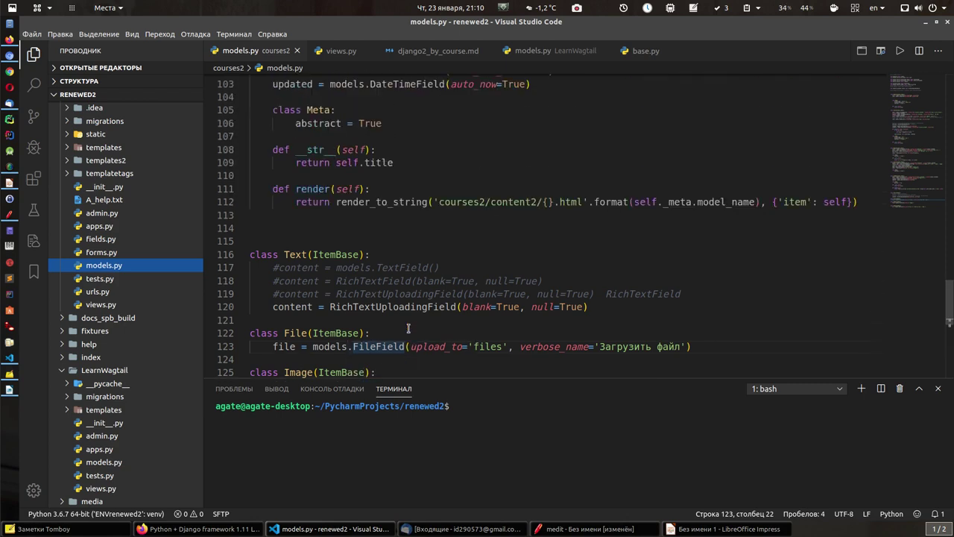
pyautogui.scroll(1, 409, 328)
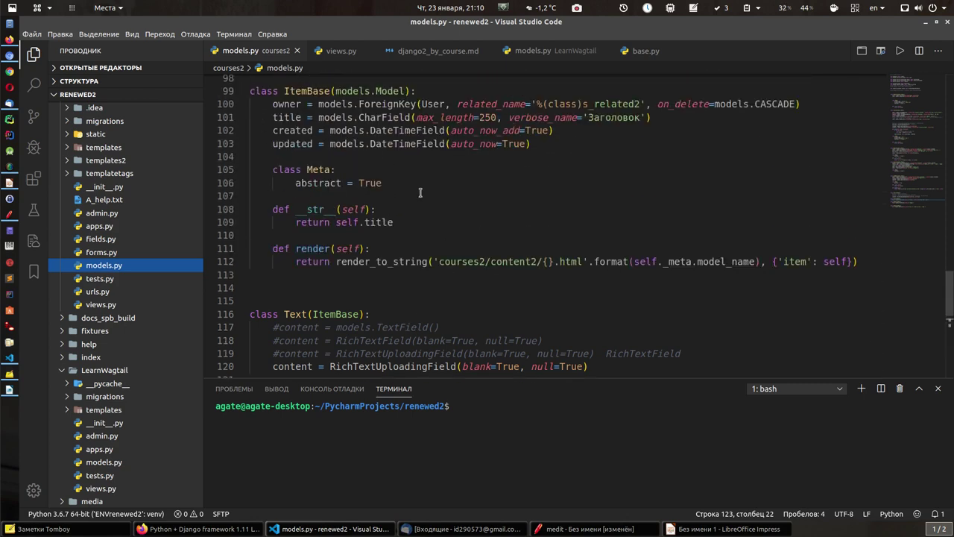
pyautogui.scroll(-3, 365, 229)
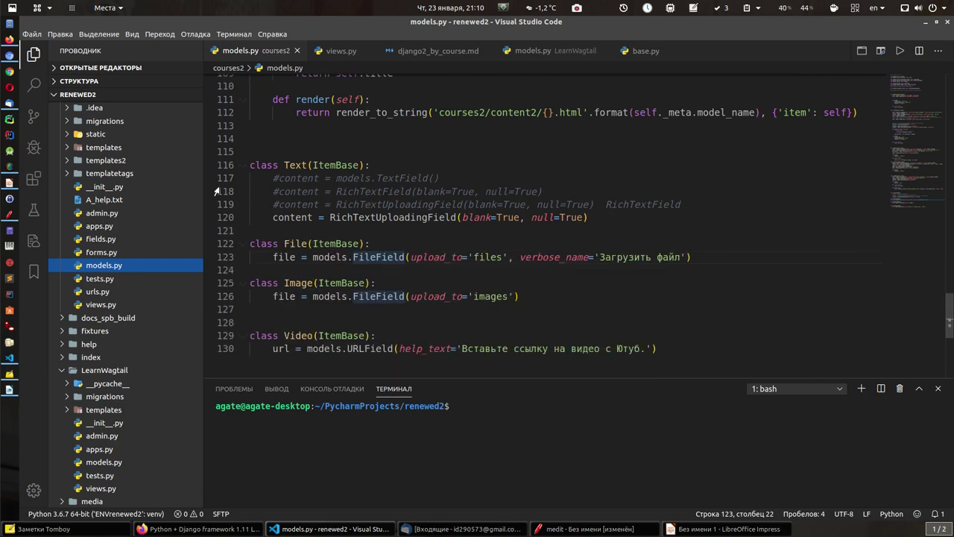
pyautogui.scroll(1, 388, 246)
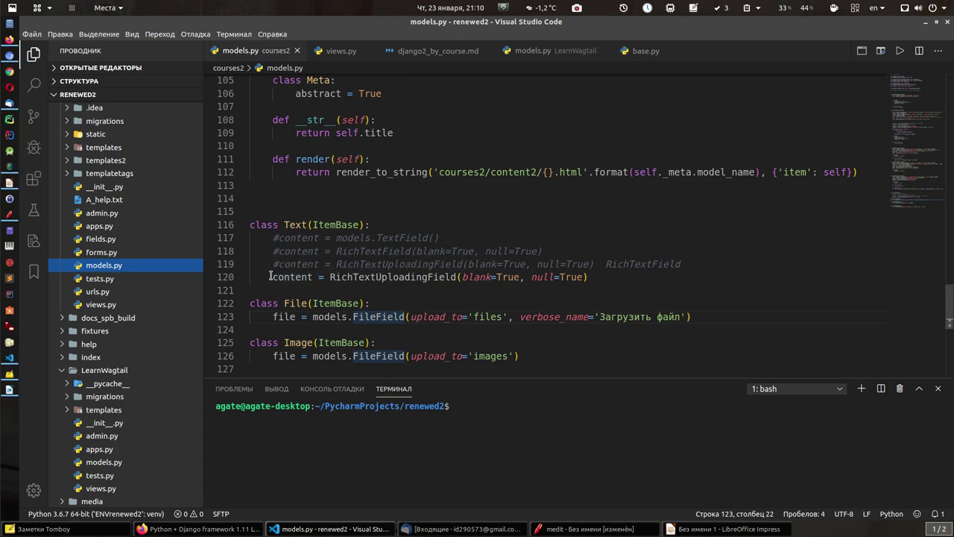
# Highlight Text's content field, ItemBase's shared field block from owner to updated, and all four child classes from Text to Video
pyautogui.moveTo(273, 277); pyautogui.dragTo(591, 277)
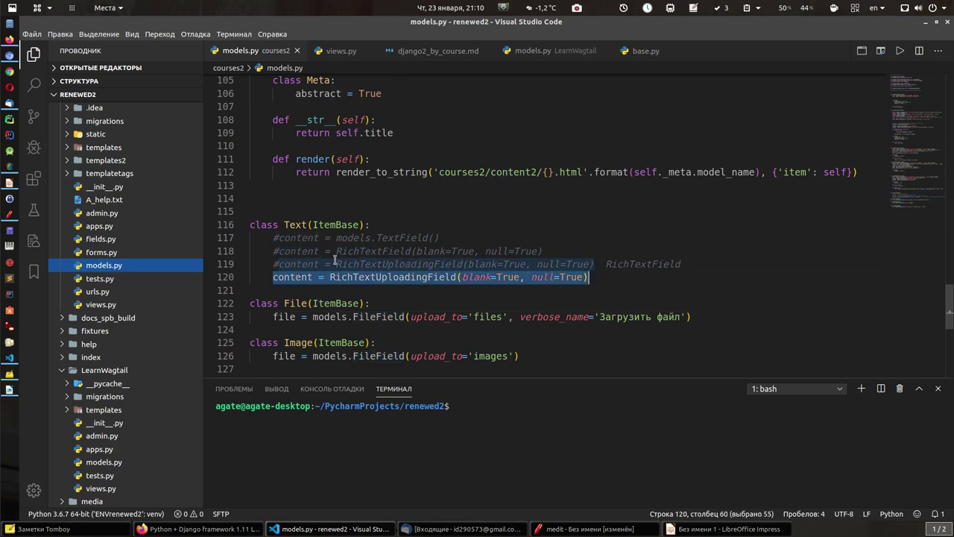
pyautogui.scroll(4, 361, 277)
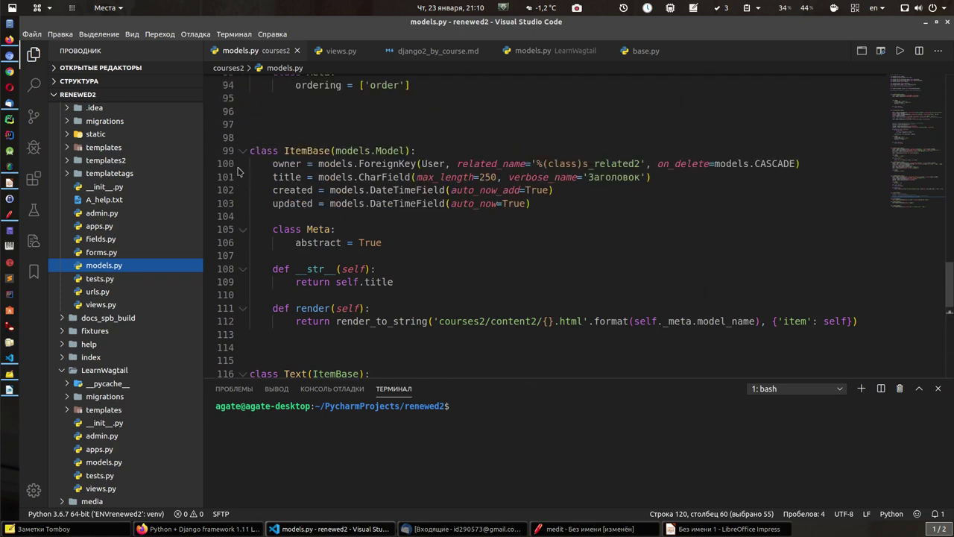
pyautogui.moveTo(273, 164); pyautogui.dragTo(319, 212)
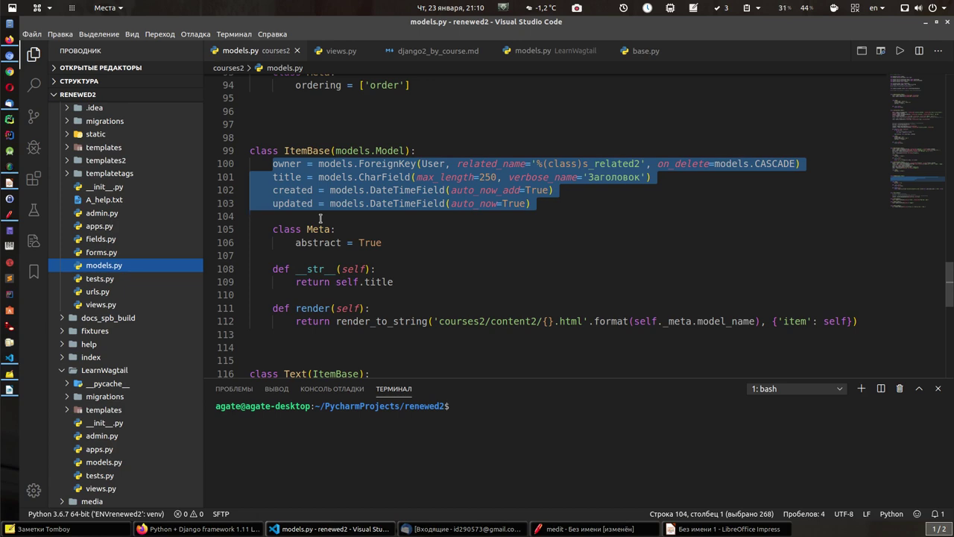
pyautogui.scroll(-5, 393, 220)
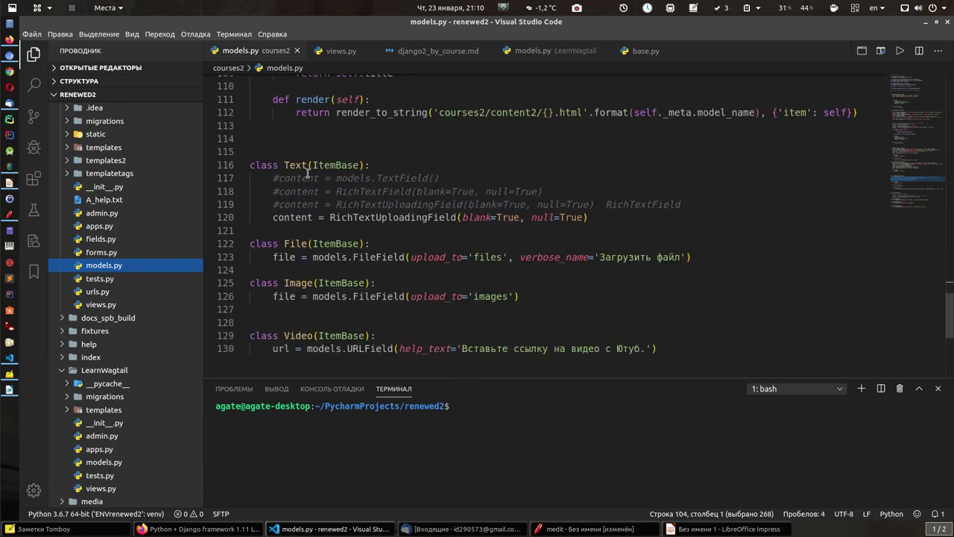
pyautogui.moveTo(250, 164); pyautogui.dragTo(393, 359)
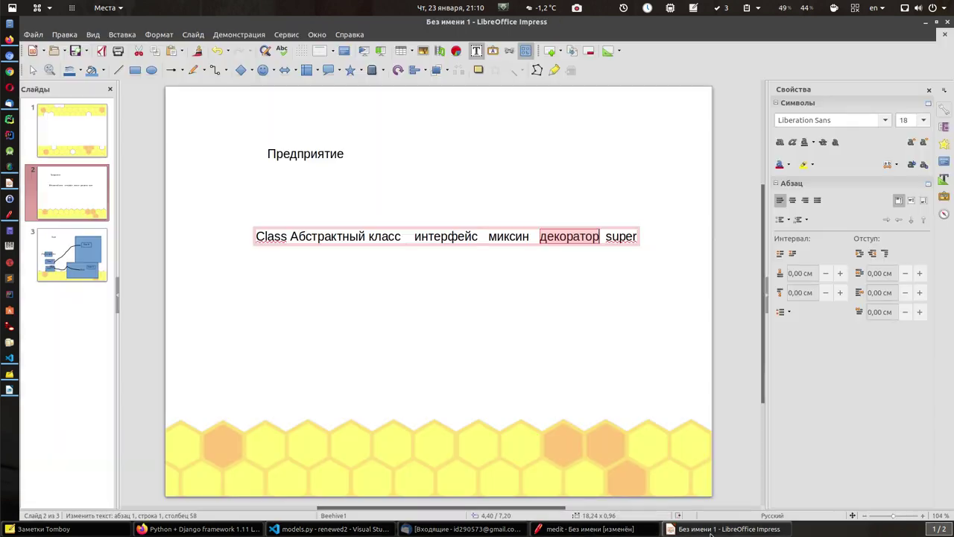
# Switch to LibreOffice Impress and add a new blank slide after the third slide
pyautogui.click(723, 528)
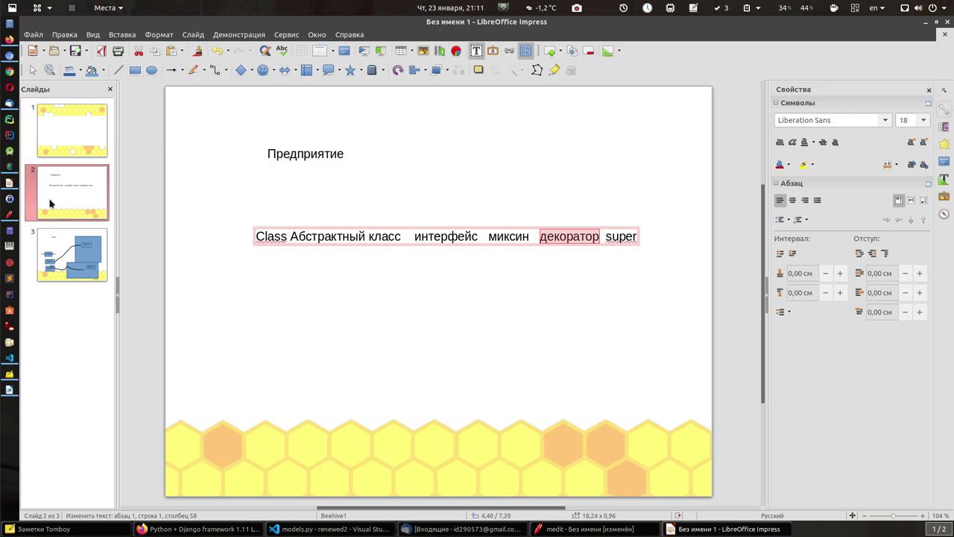
pyautogui.rightClick(66, 307)
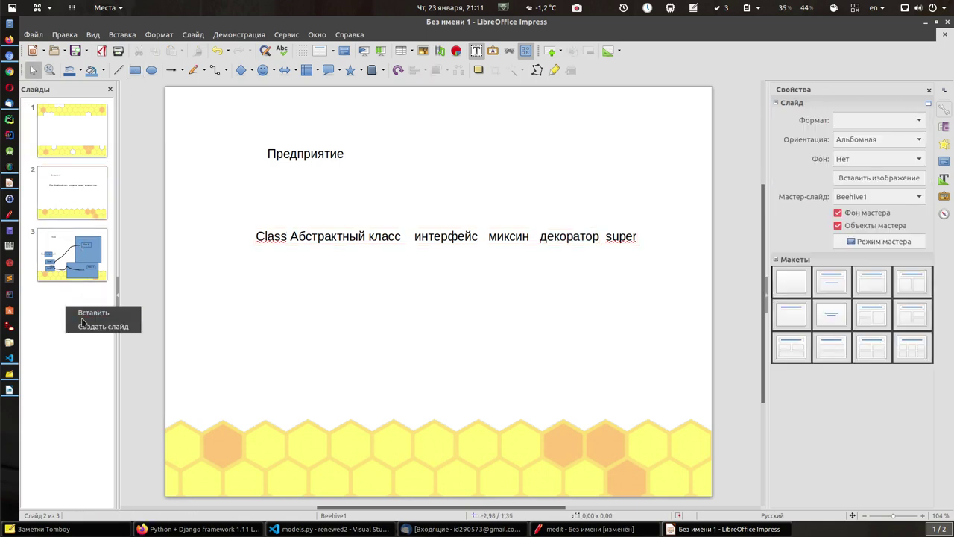
pyautogui.click(94, 326)
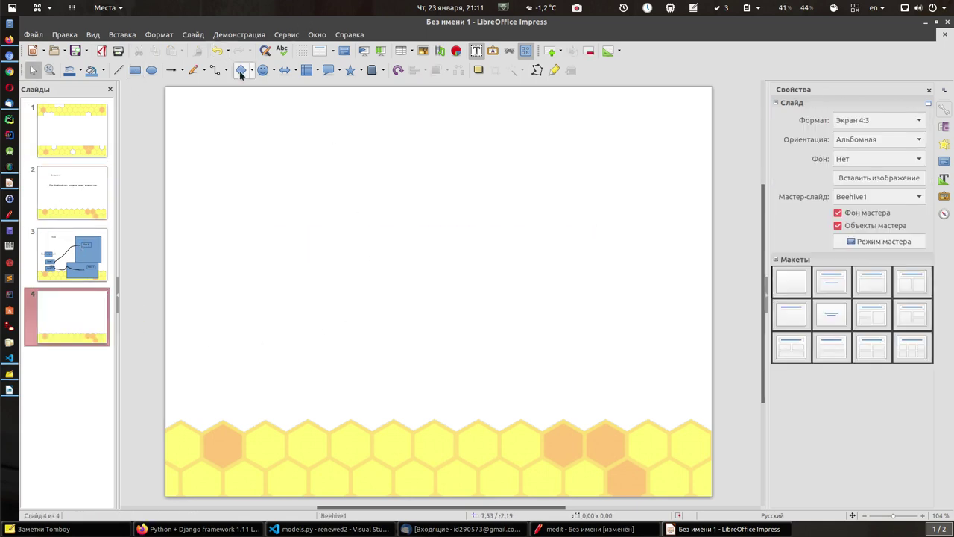
# Draw an ellipse about 1.8 × 1.6 cm, a tall rectangle about 1.8 × 3.6 cm and a wide rectangle about 5 × 2.8 cm, spaced apart on the slide
pyautogui.click(152, 70)
pyautogui.moveTo(219, 140); pyautogui.dragTo(256, 173)
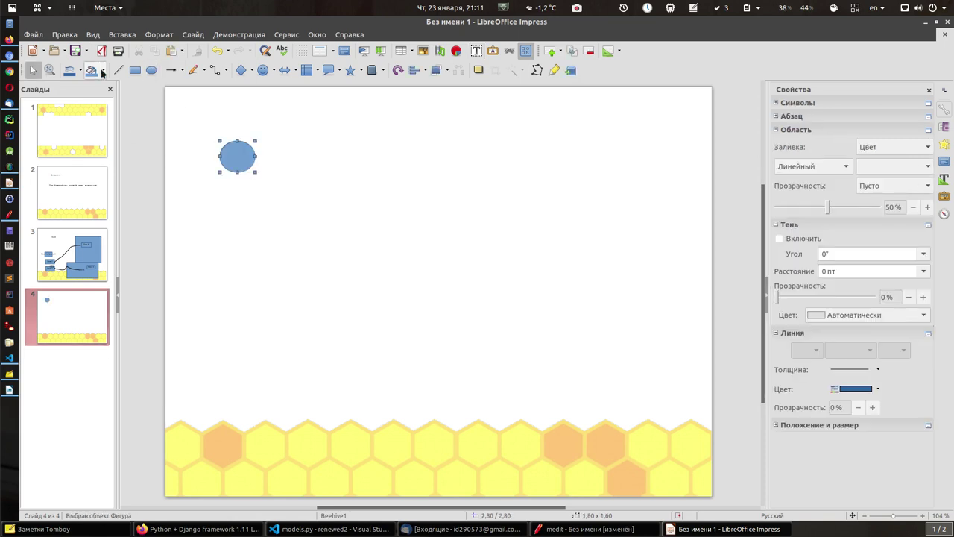
pyautogui.click(135, 70)
pyautogui.moveTo(552, 164); pyautogui.dragTo(587, 235)
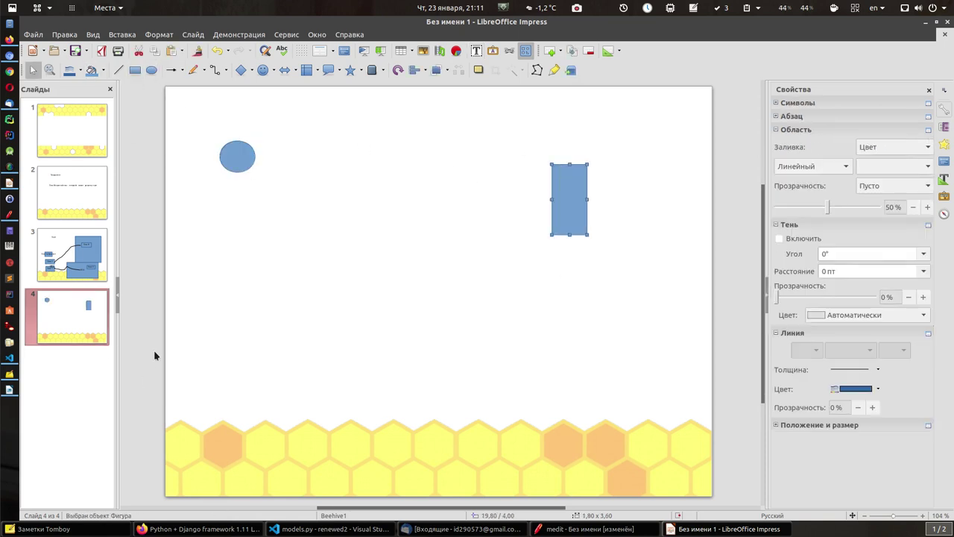
pyautogui.click(135, 70)
pyautogui.moveTo(231, 367); pyautogui.dragTo(329, 422)
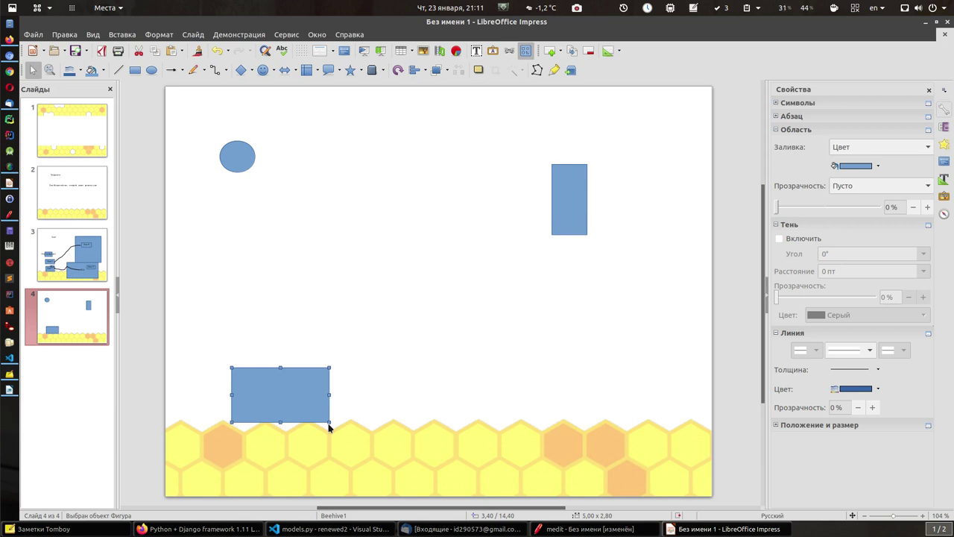
# Return to models.py in Visual Studio Code and highlight ItemBase's owner field definition and its ForeignKey arguments from User to on_delete
pyautogui.click(924, 22)
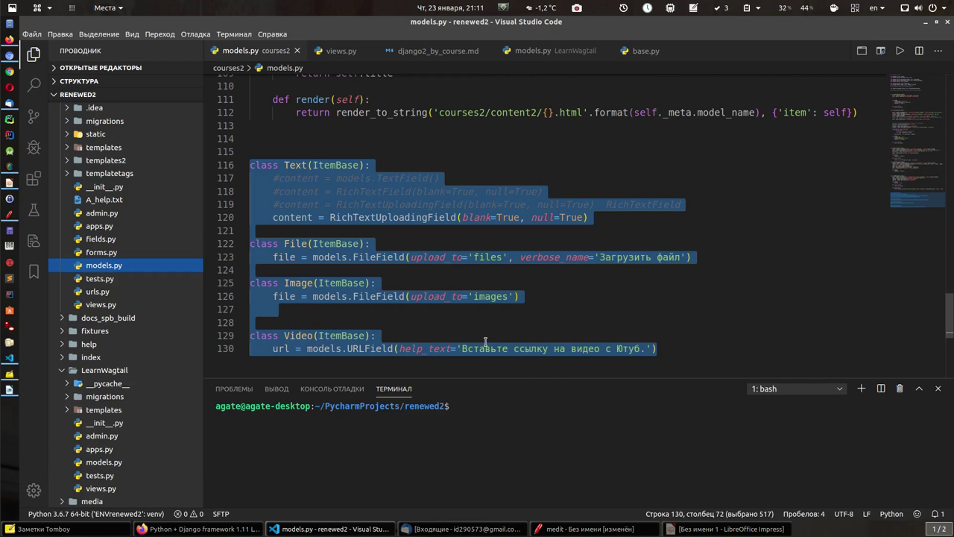
pyautogui.scroll(5, 521, 328)
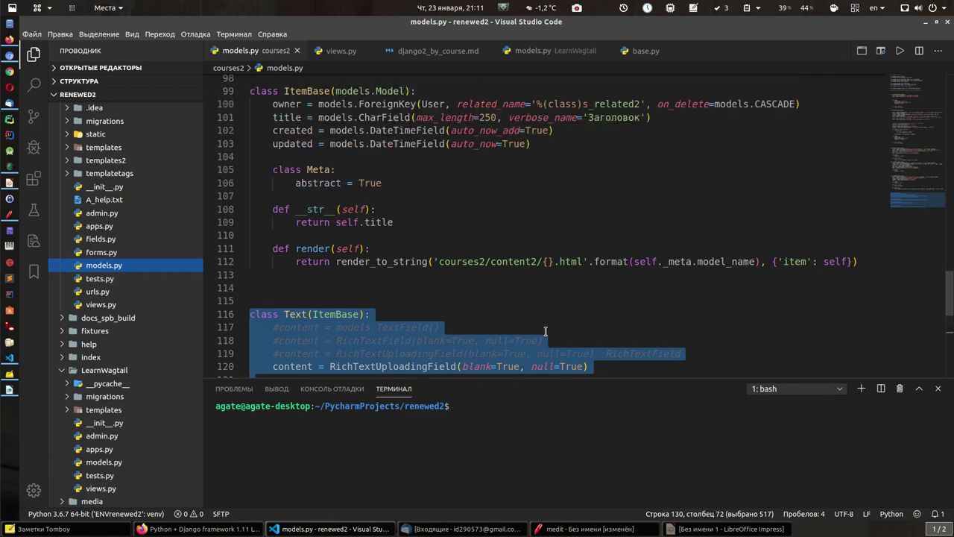
pyautogui.click(512, 299)
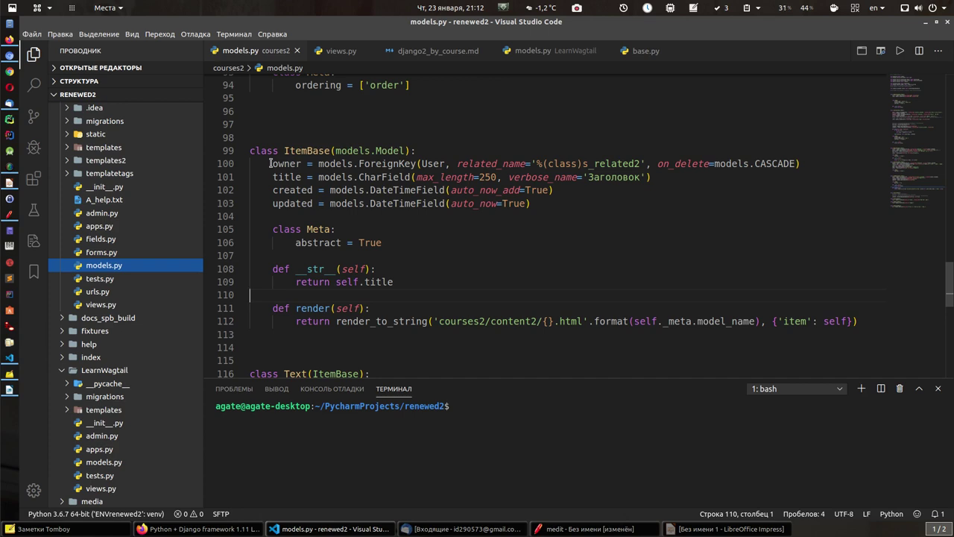
pyautogui.moveTo(270, 163); pyautogui.dragTo(805, 165)
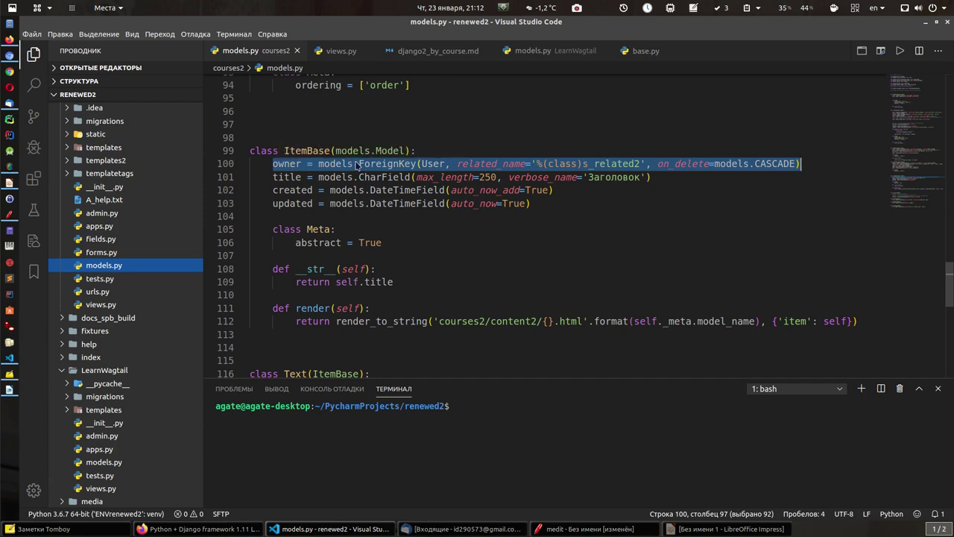
pyautogui.click(351, 121)
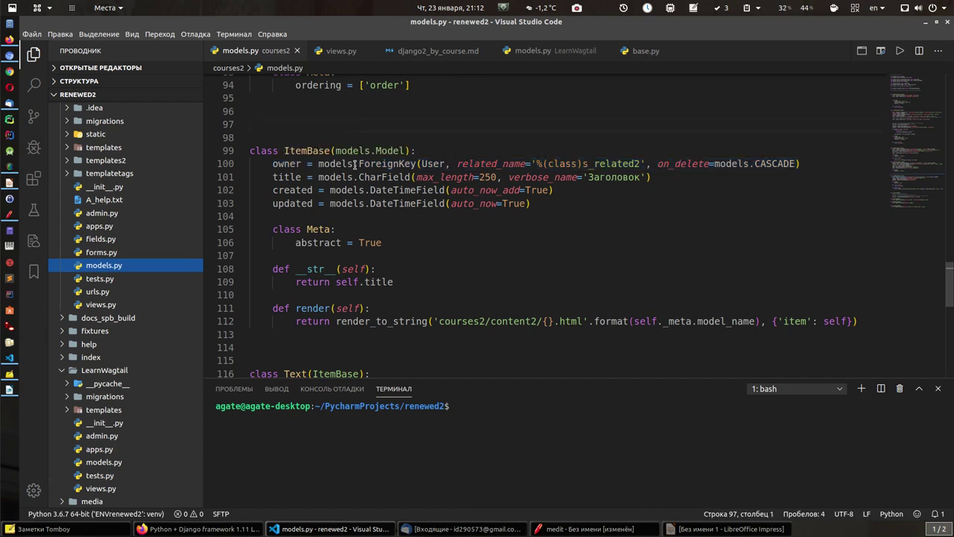
pyautogui.moveTo(354, 163); pyautogui.dragTo(412, 175)
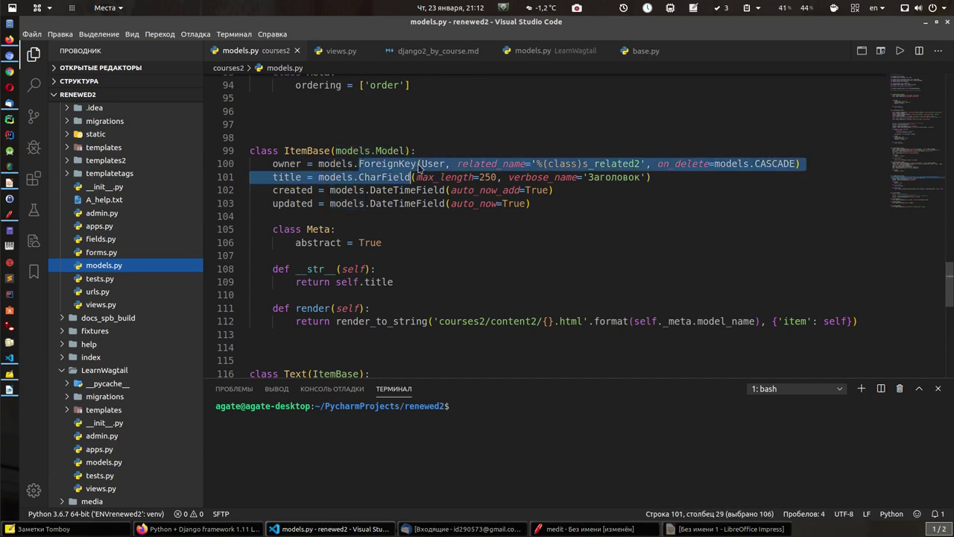
pyautogui.click(421, 163)
pyautogui.moveTo(420, 163); pyautogui.dragTo(792, 164)
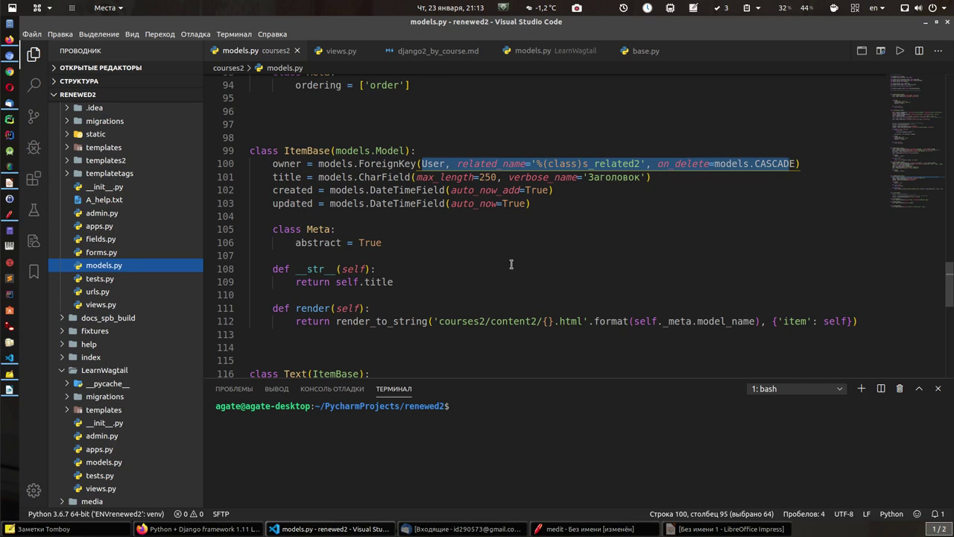
pyautogui.scroll(-1, 505, 259)
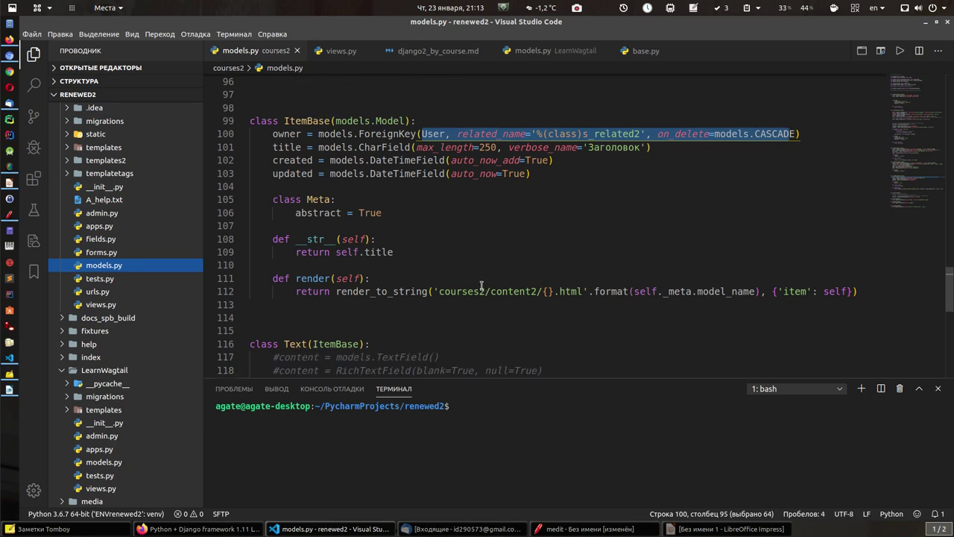
pyautogui.moveTo(485, 290)
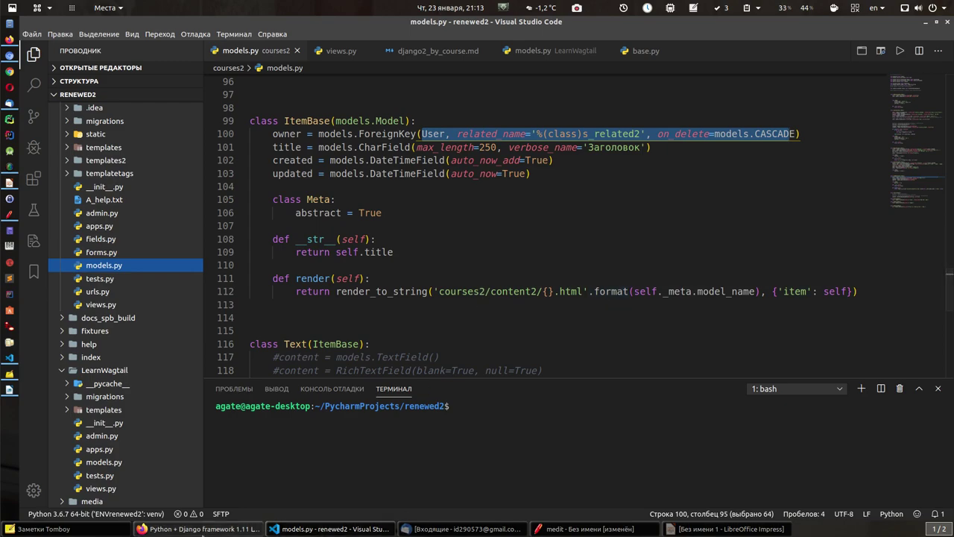
# Switch to the lesson page in Firefox and read the section on why interfaces were invented, through to homework task 1
pyautogui.click(198, 529)
pyautogui.scroll(-5, 495, 222)
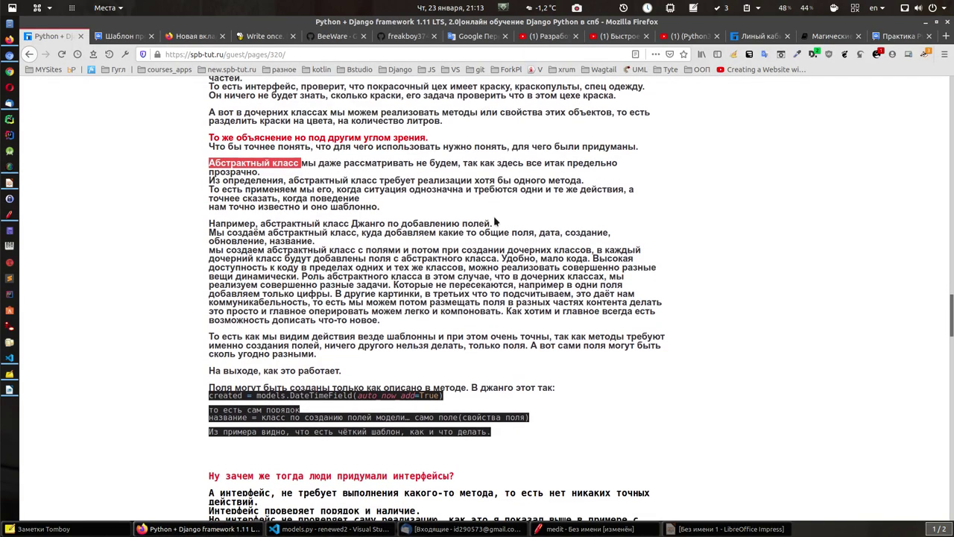
pyautogui.scroll(-2, 488, 234)
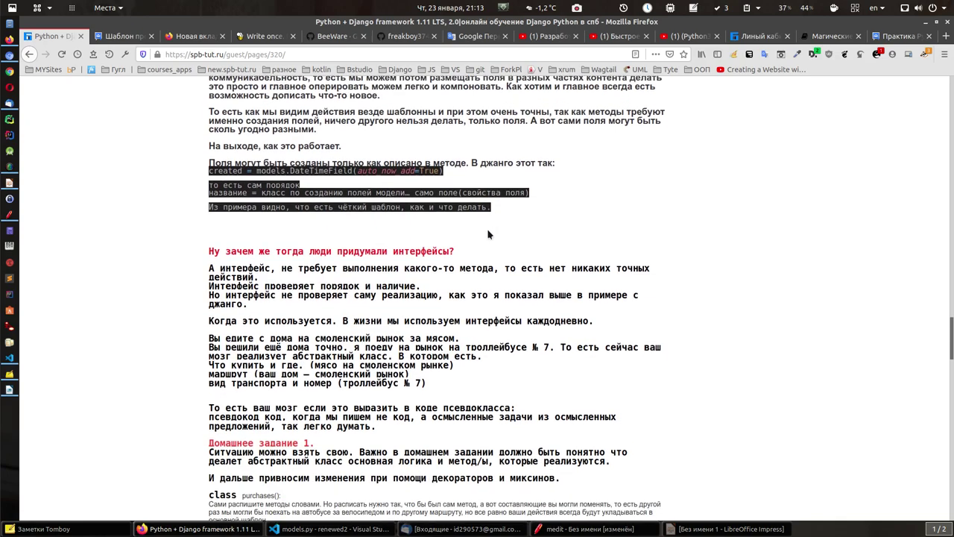
pyautogui.scroll(-1, 464, 237)
pyautogui.scroll(4, 465, 238)
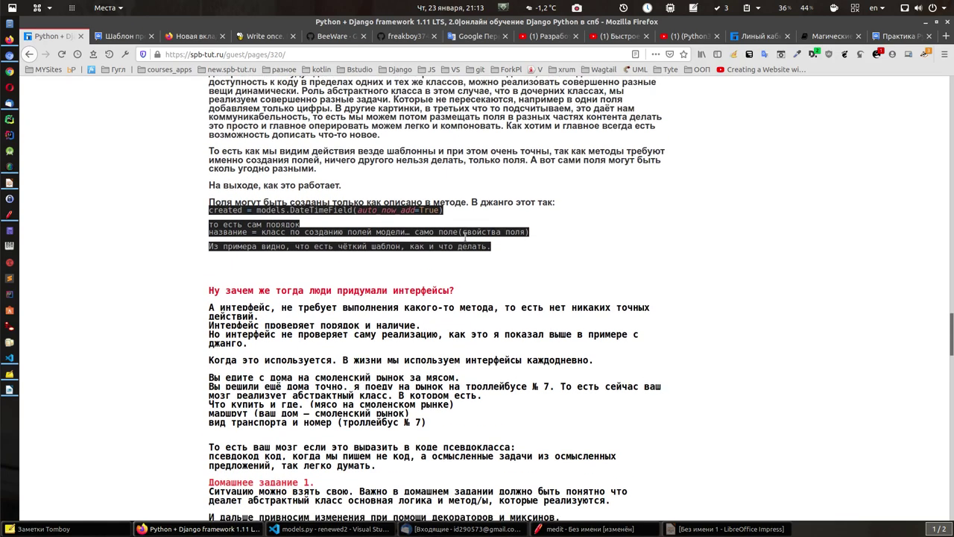
pyautogui.scroll(-4, 466, 241)
pyautogui.scroll(-4, 468, 243)
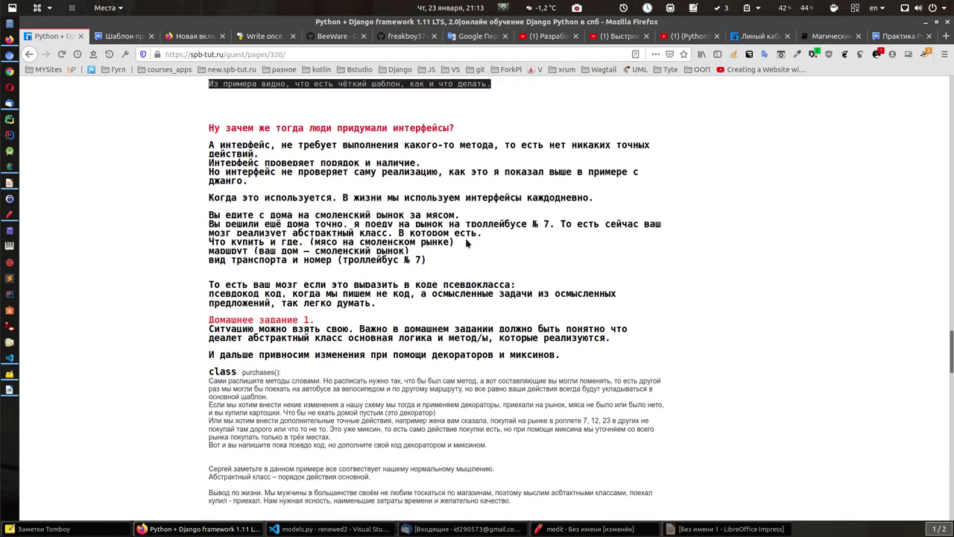
pyautogui.scroll(-1, 467, 243)
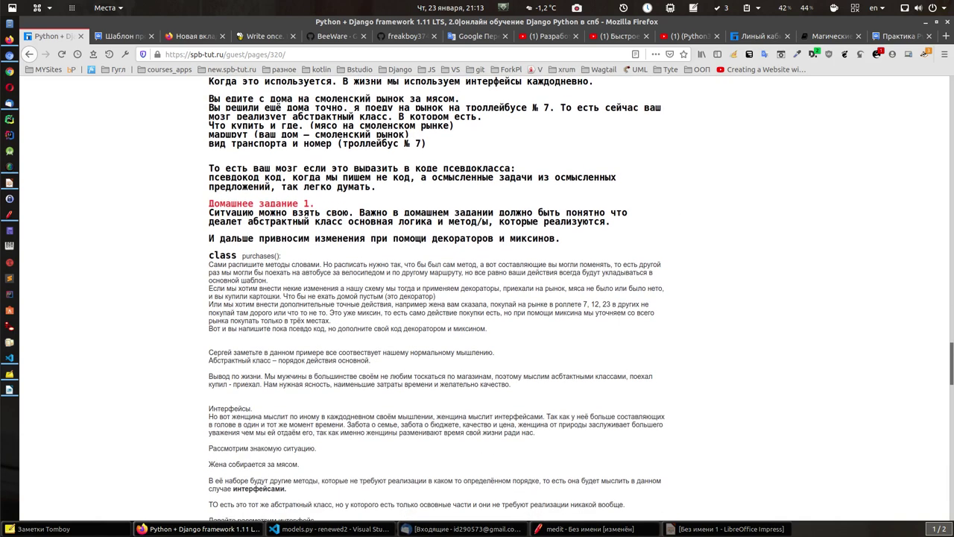
pyautogui.scroll(5, 485, 329)
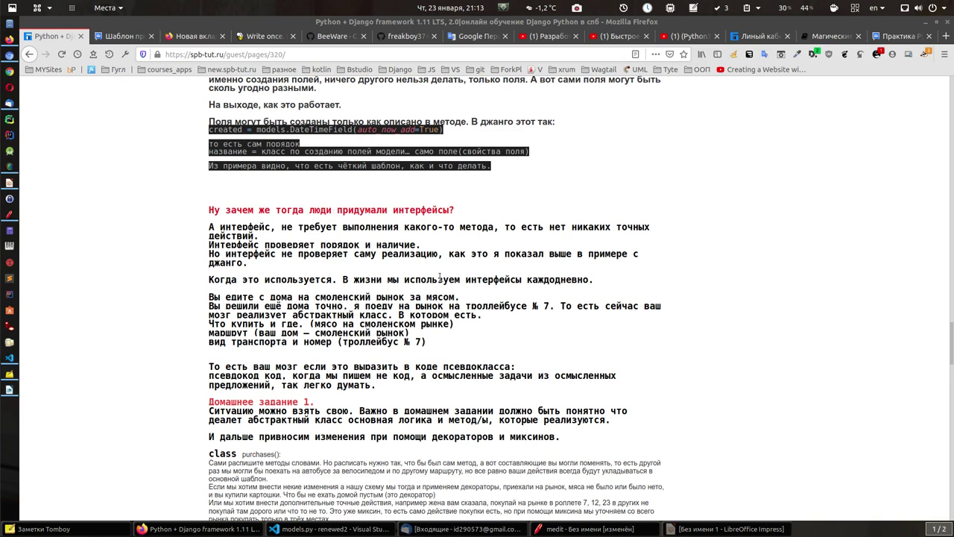
pyautogui.scroll(-2, 524, 268)
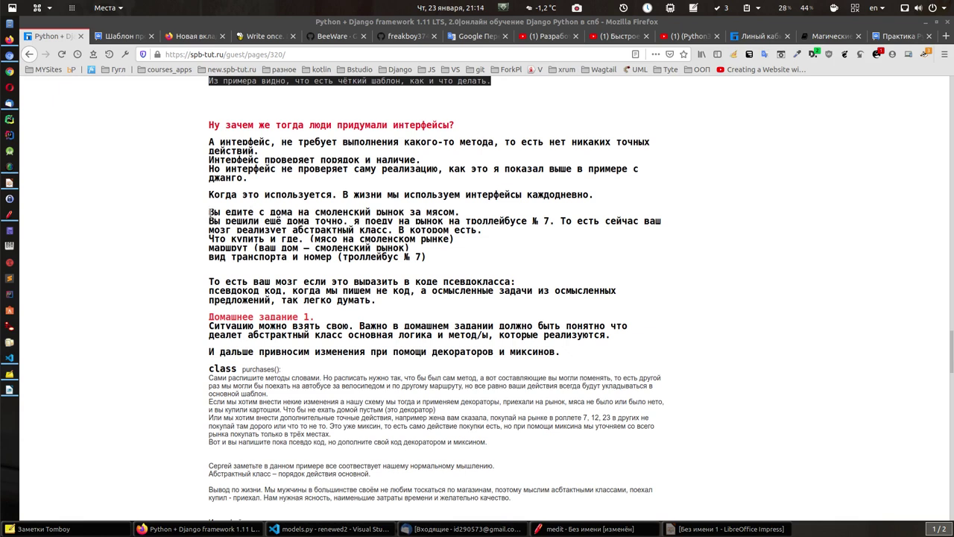
# Highlight the market trip sentence, "на троллейбусе № 7", "Что купить и где" and "вид транспорта и номер" in the everyday example
pyautogui.moveTo(210, 212); pyautogui.dragTo(481, 215)
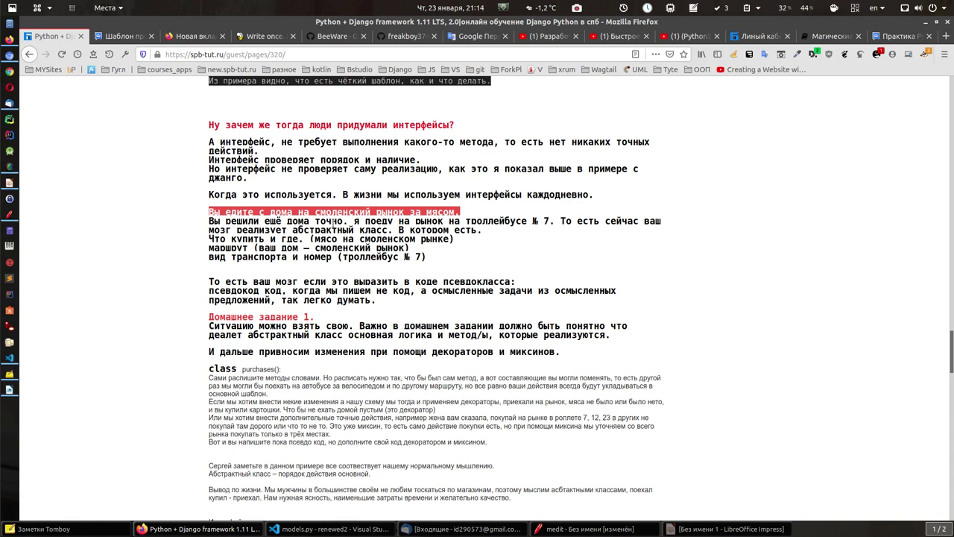
pyautogui.moveTo(448, 221); pyautogui.dragTo(555, 222)
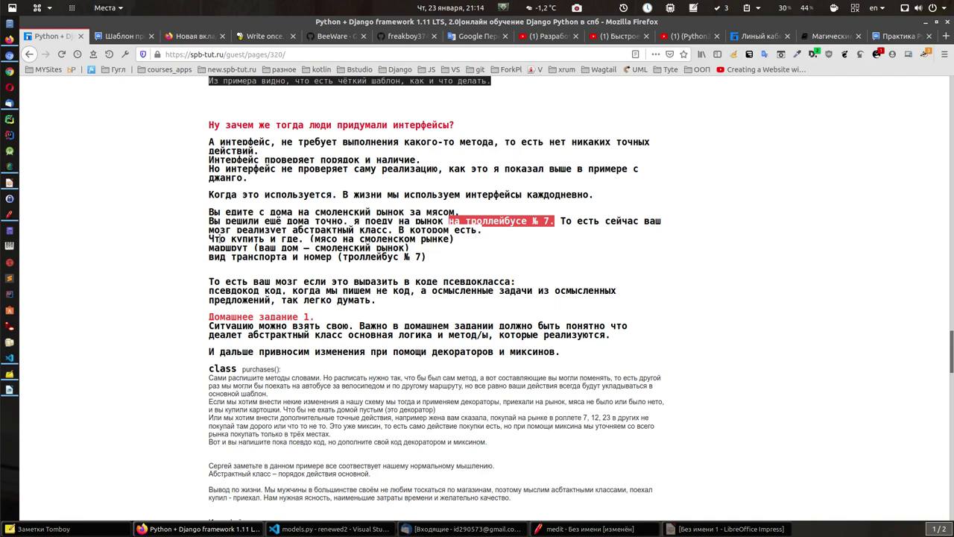
pyautogui.moveTo(213, 239); pyautogui.dragTo(298, 239)
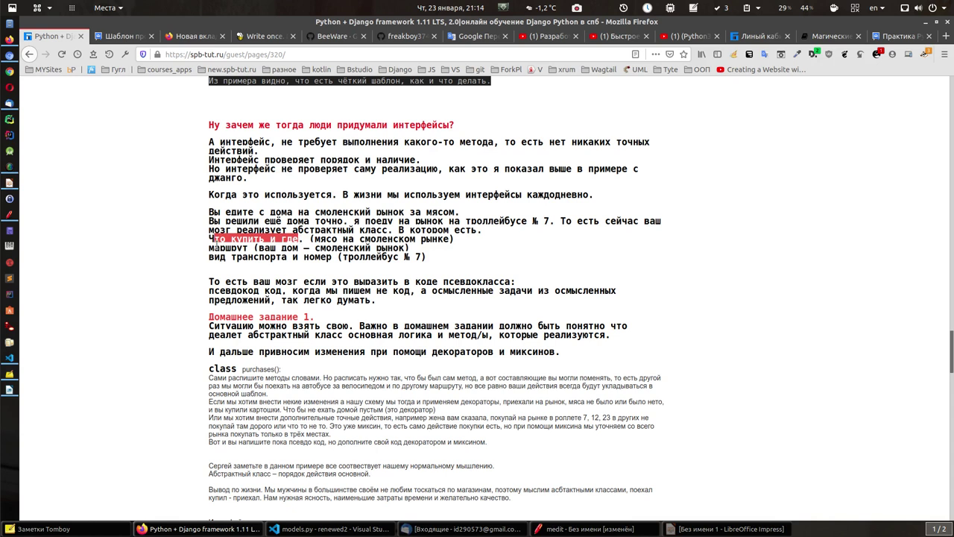
pyautogui.moveTo(209, 247); pyautogui.dragTo(333, 256)
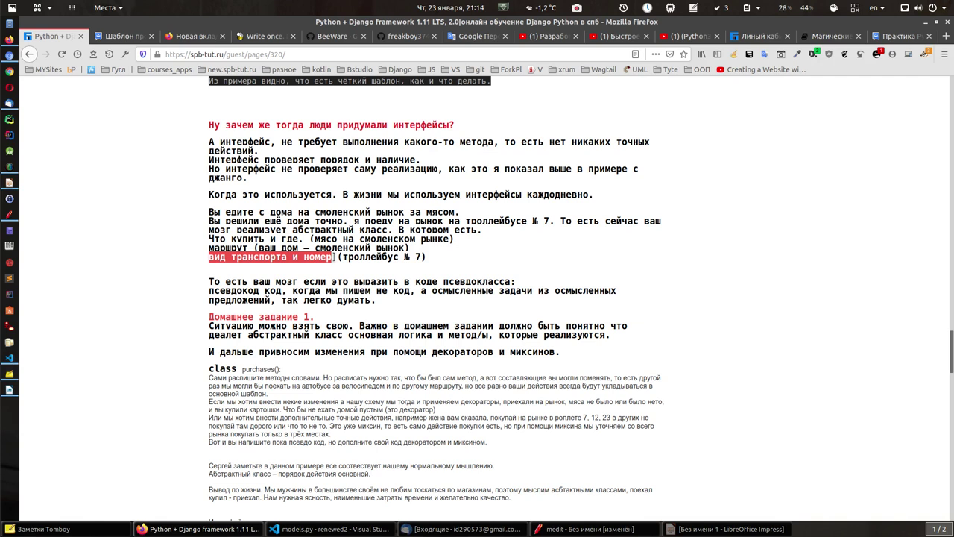
# Go over the example's list of what to buy, route and transport again, highlighting "вид транспорта и номер" and "Что купить и где."
pyautogui.click(305, 240)
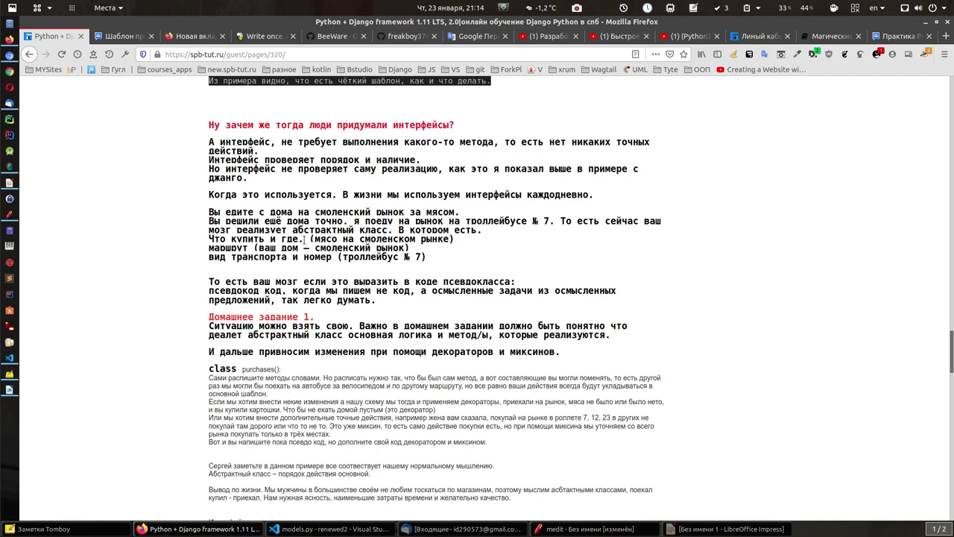
pyautogui.moveTo(302, 240); pyautogui.dragTo(210, 240)
pyautogui.click(251, 248)
pyautogui.click(331, 257)
pyautogui.moveTo(331, 257); pyautogui.dragTo(209, 262)
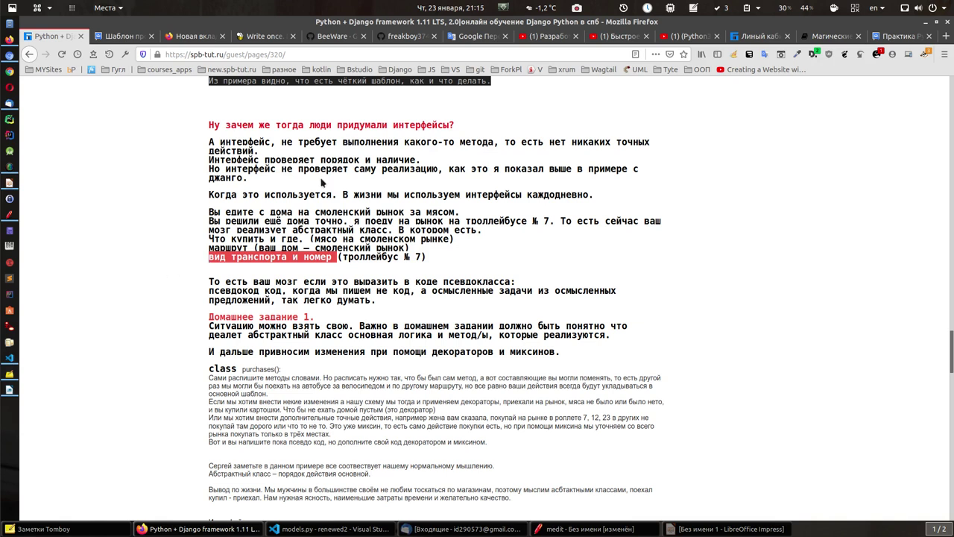
pyautogui.click(302, 240)
pyautogui.moveTo(302, 240); pyautogui.dragTo(210, 238)
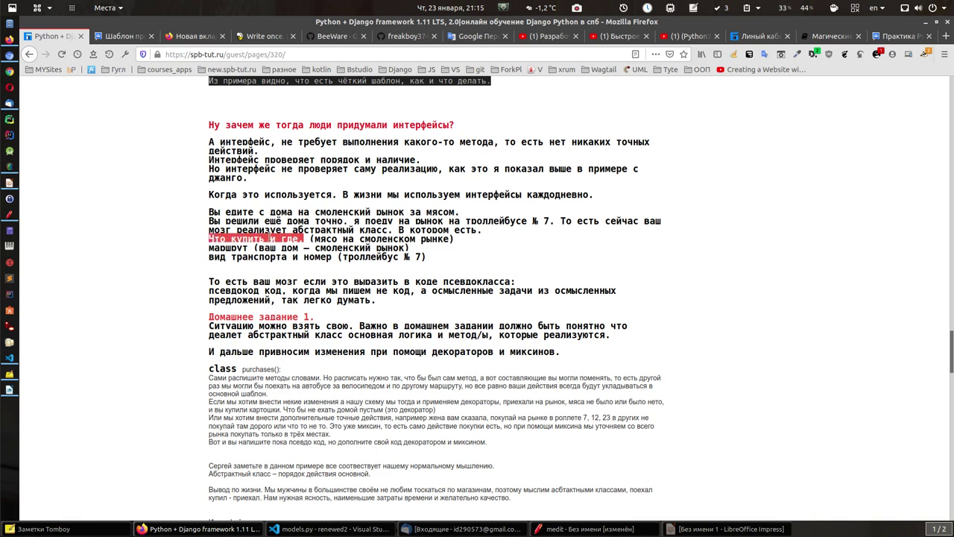
pyautogui.click(302, 239)
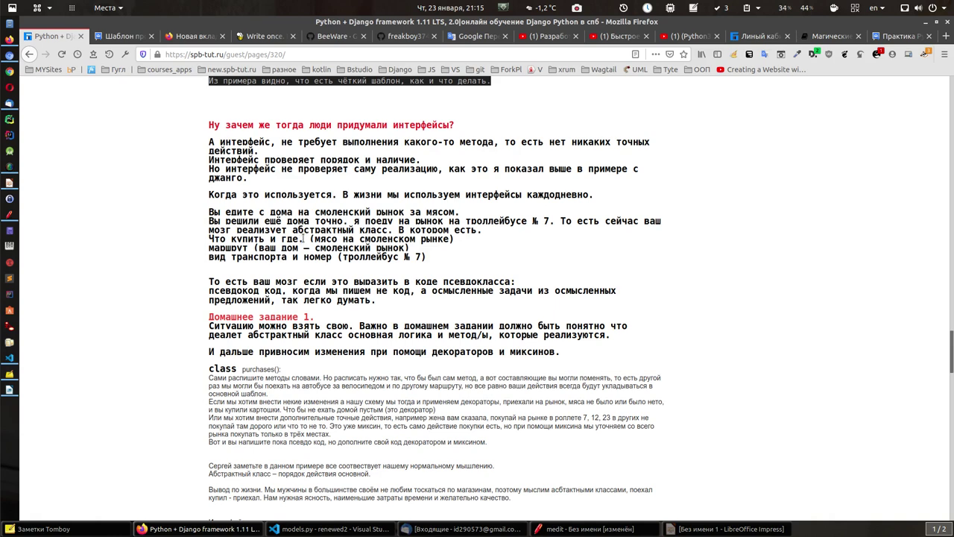
# Highlight the route item "маршрут" and the transport item "вид транспорта и номер" in the market trip list
pyautogui.moveTo(302, 239); pyautogui.dragTo(206, 250)
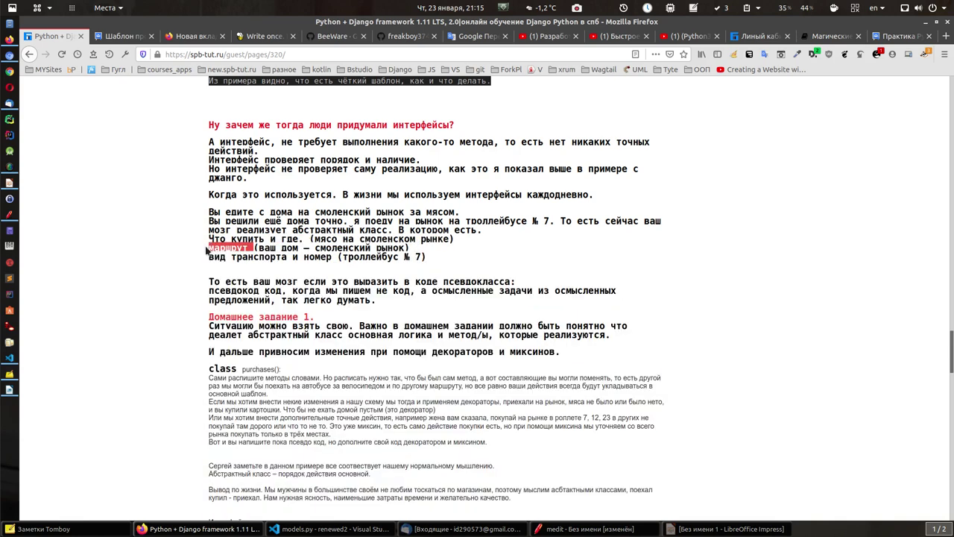
pyautogui.click(339, 258)
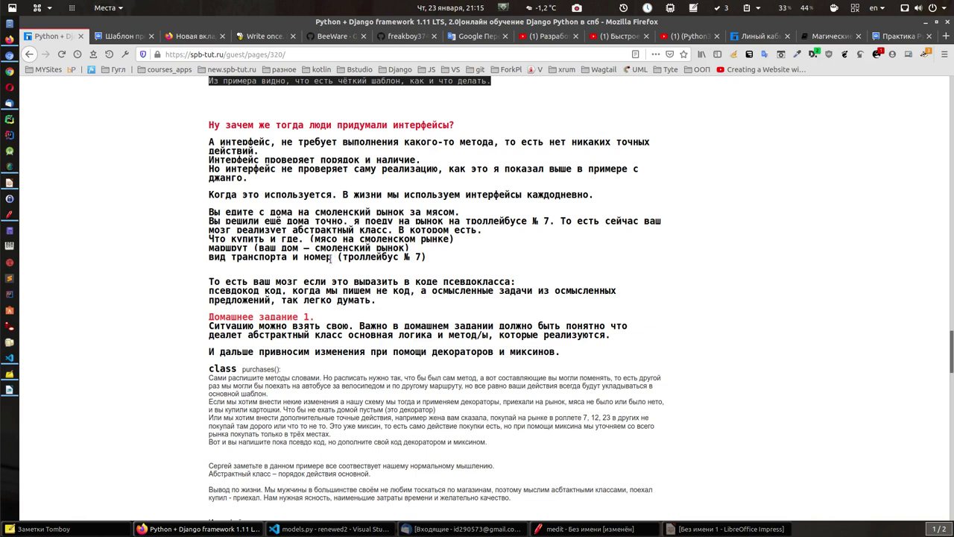
pyautogui.moveTo(332, 257); pyautogui.dragTo(210, 258)
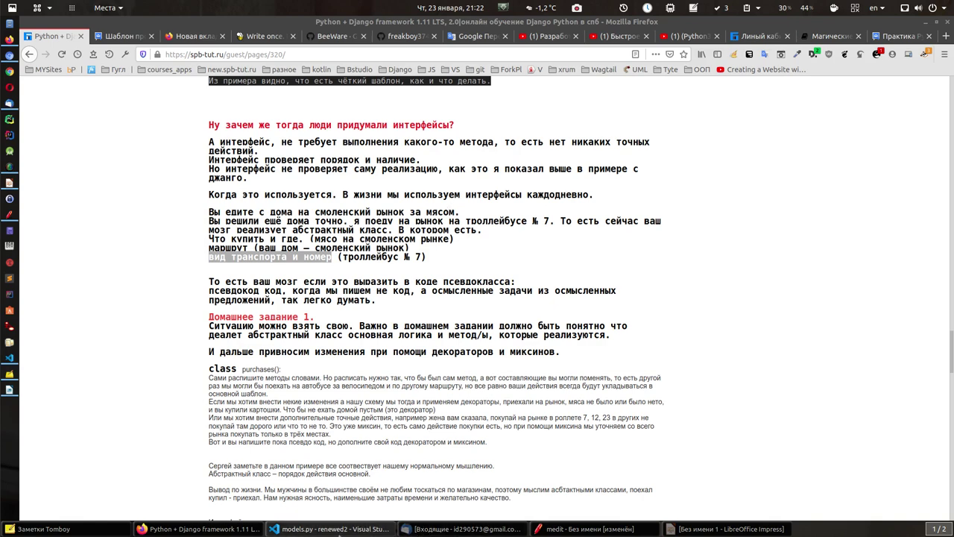
# Switch to models.py in Visual Studio Code and highlight ItemBase's field definitions from owner through updated
pyautogui.click(334, 531)
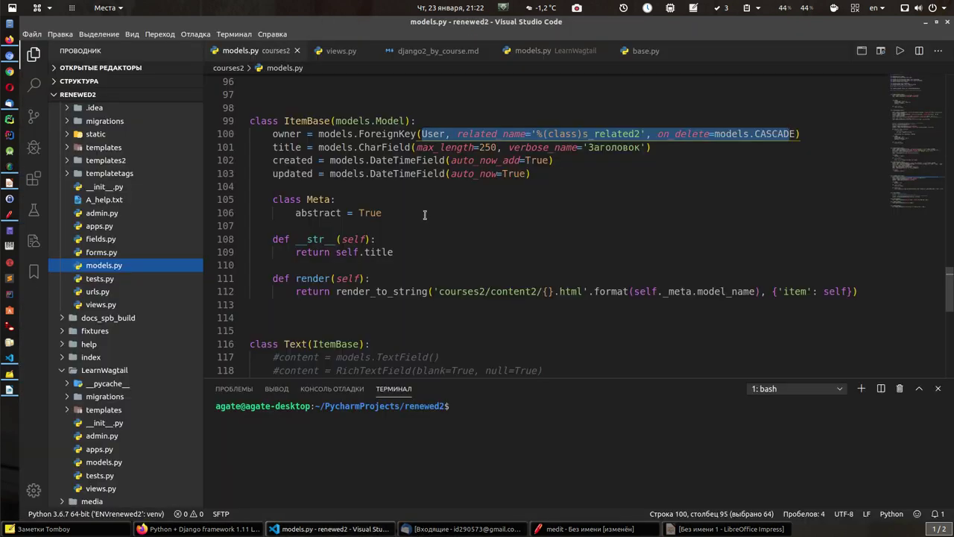
pyautogui.click(381, 134)
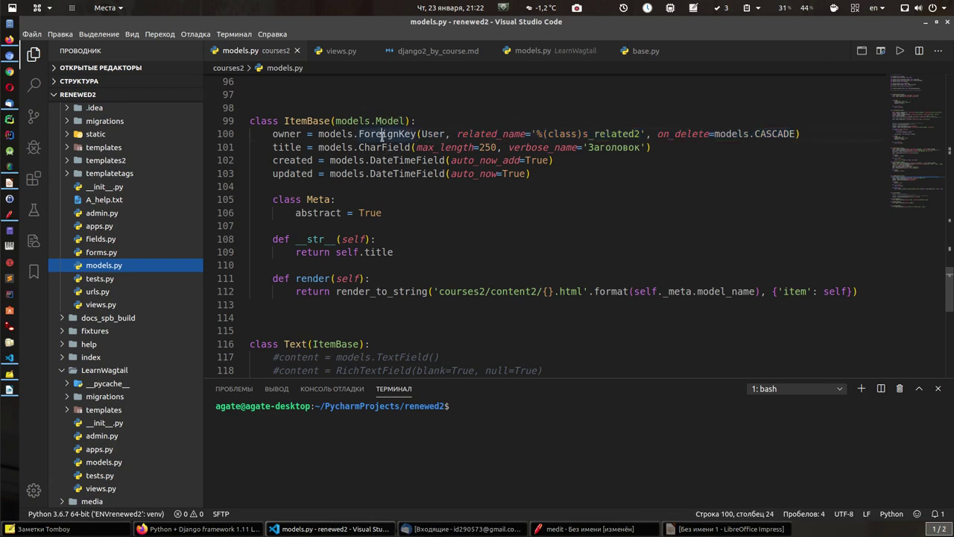
pyautogui.click(271, 134)
pyautogui.moveTo(271, 134); pyautogui.dragTo(430, 183)
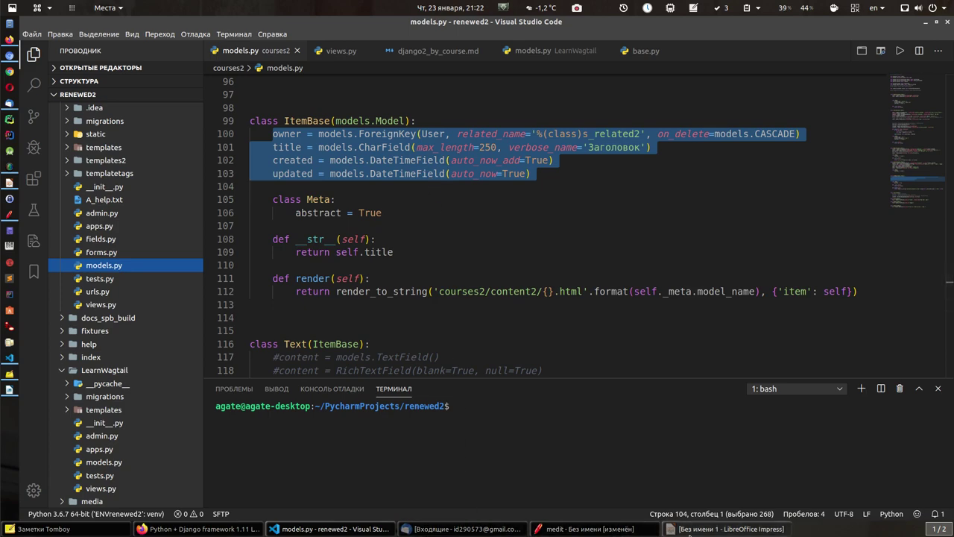
# Switch to the LibreOffice Impress presentation and move slide 4's wide rectangle up to about position 5.40 / 8.00
pyautogui.click(693, 531)
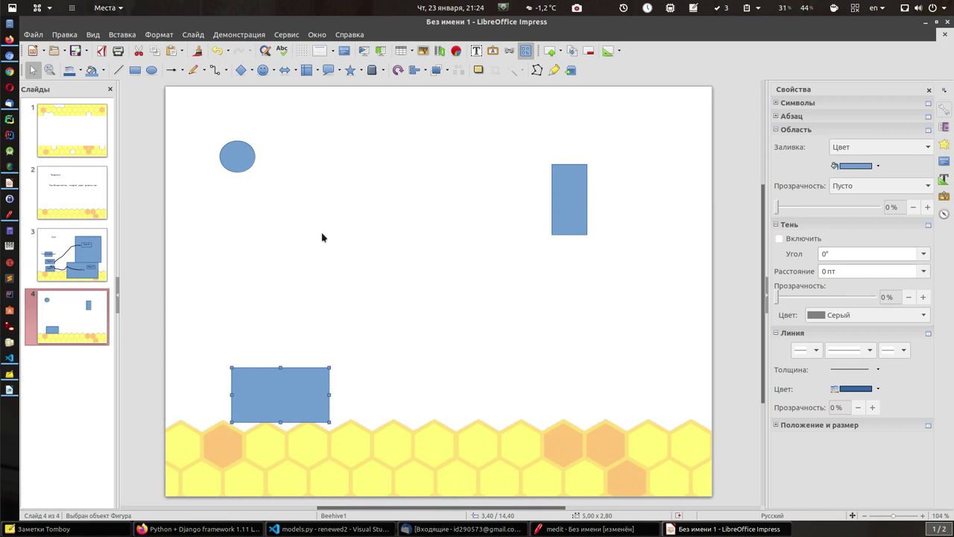
pyautogui.moveTo(272, 388); pyautogui.dragTo(312, 263)
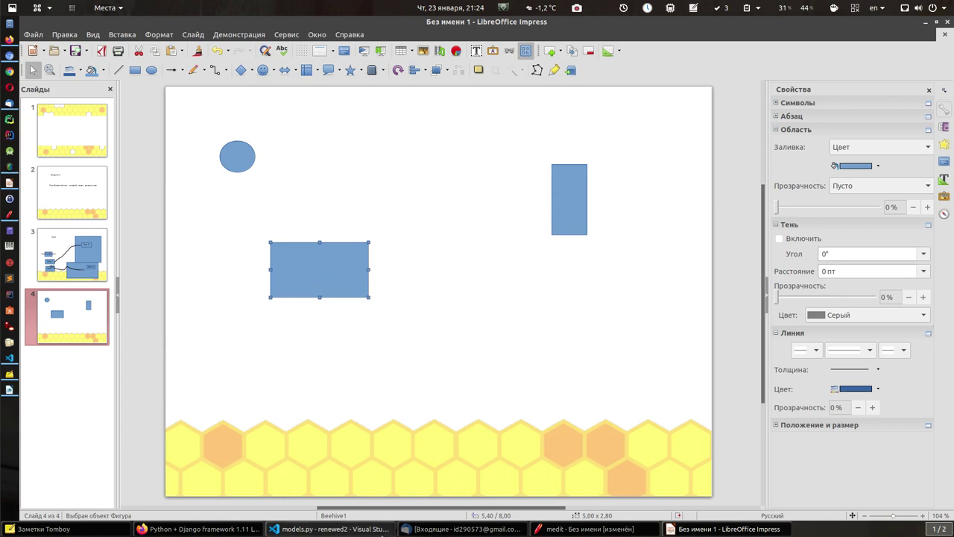
# Return to the lesson page in Firefox and read homework task 1, the section on interfaces and the start of homework task 2
pyautogui.click(198, 528)
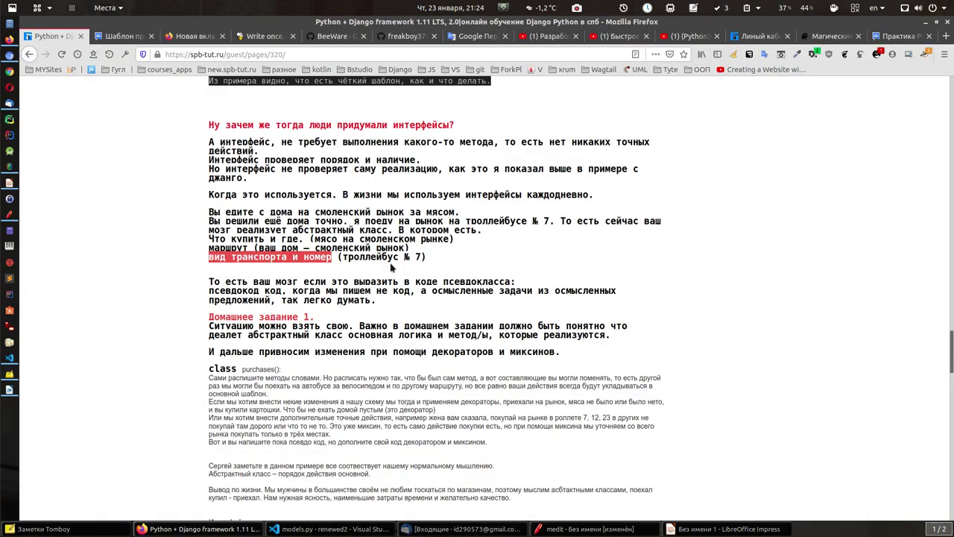
pyautogui.scroll(-2, 406, 281)
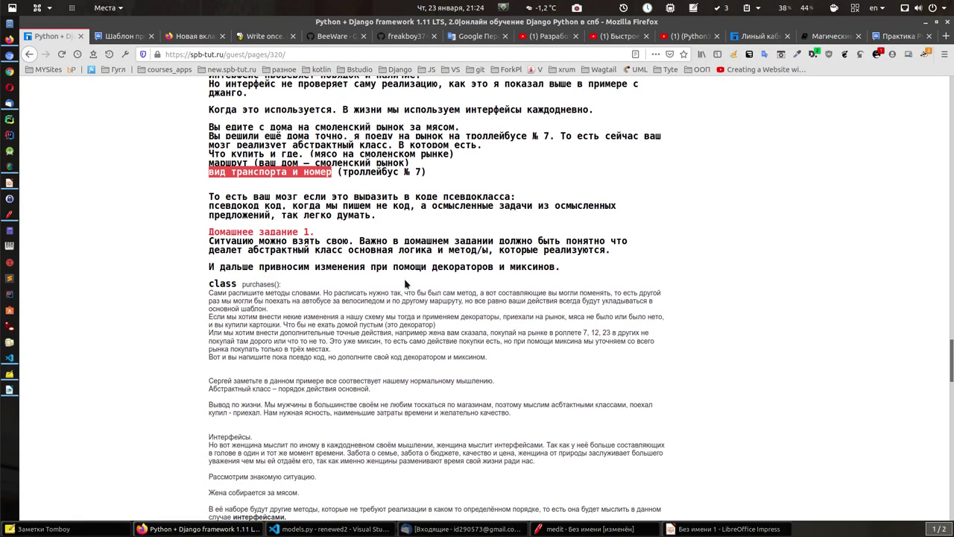
pyautogui.scroll(-6, 405, 283)
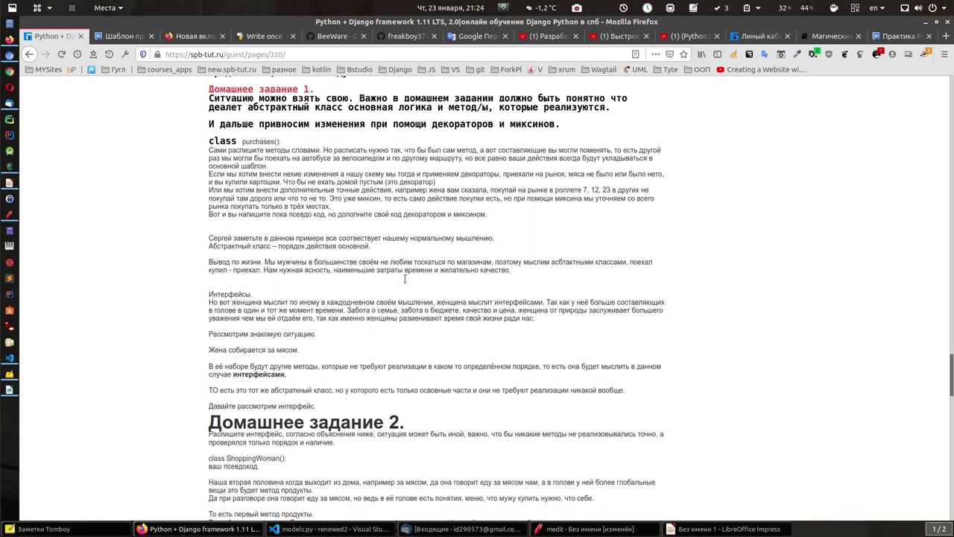
pyautogui.scroll(-3, 334, 259)
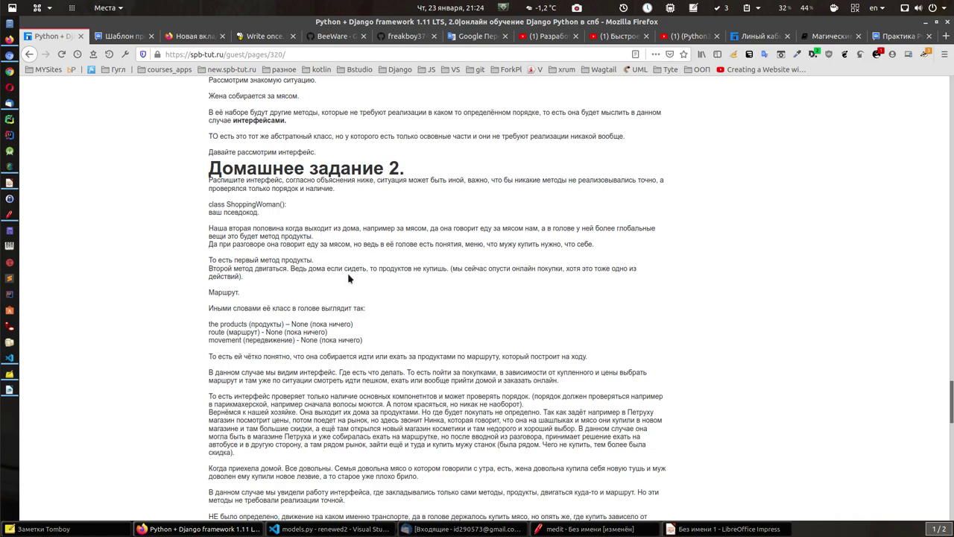
pyautogui.scroll(2, 378, 291)
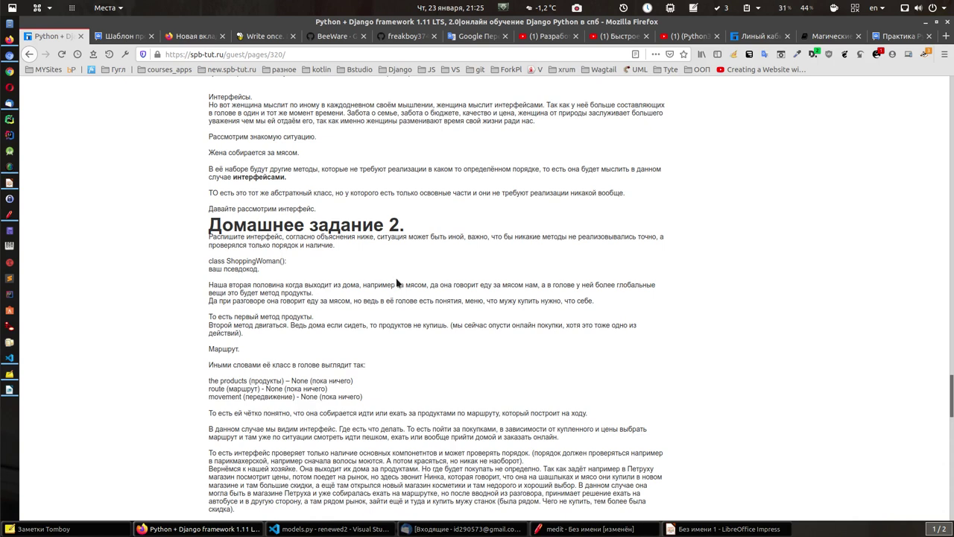
pyautogui.scroll(-1, 351, 274)
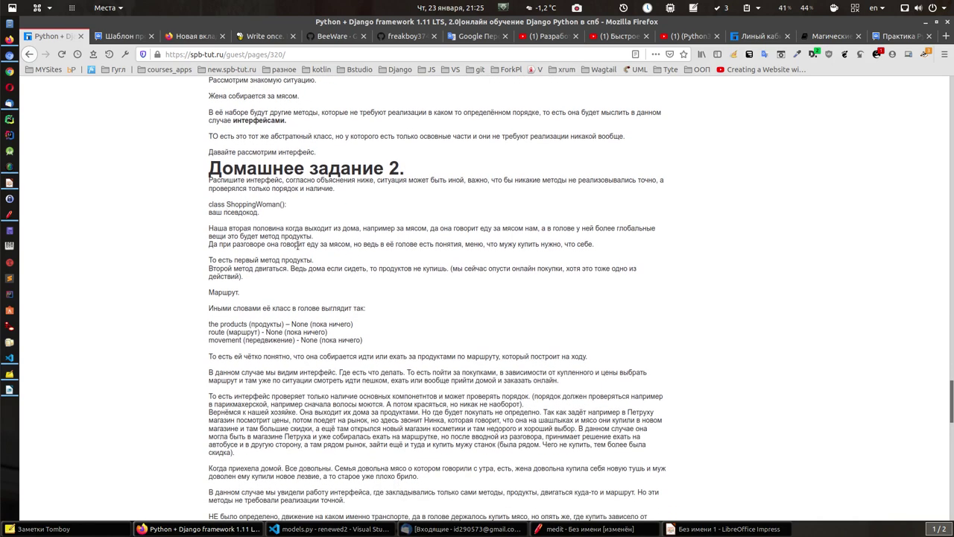
pyautogui.scroll(3, 312, 322)
pyautogui.scroll(3, 318, 304)
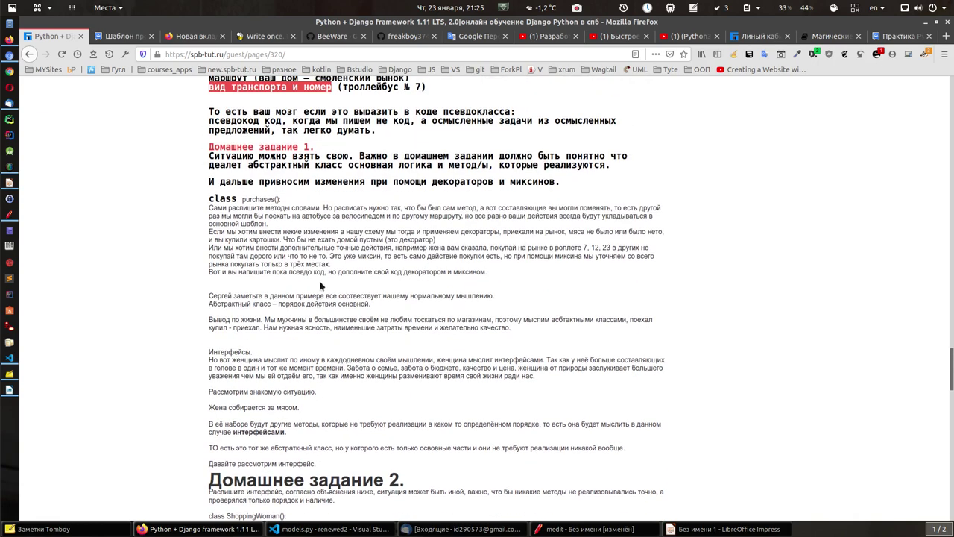
pyautogui.scroll(-4, 367, 225)
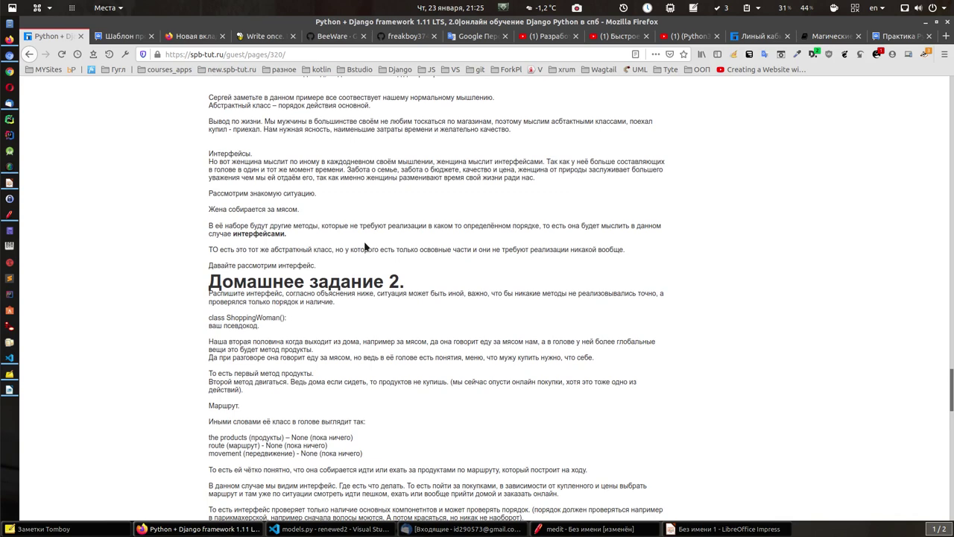
pyautogui.scroll(5, 365, 247)
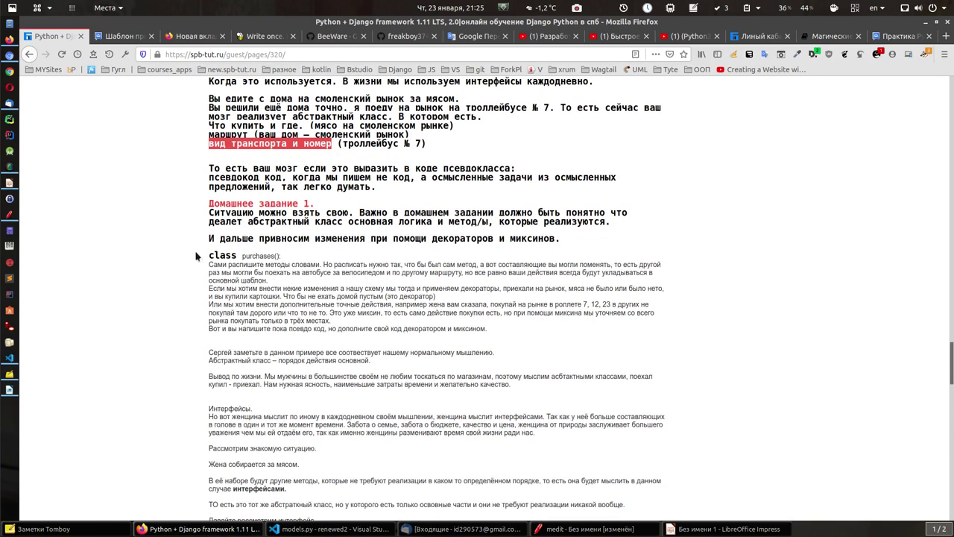
pyautogui.scroll(-7, 318, 283)
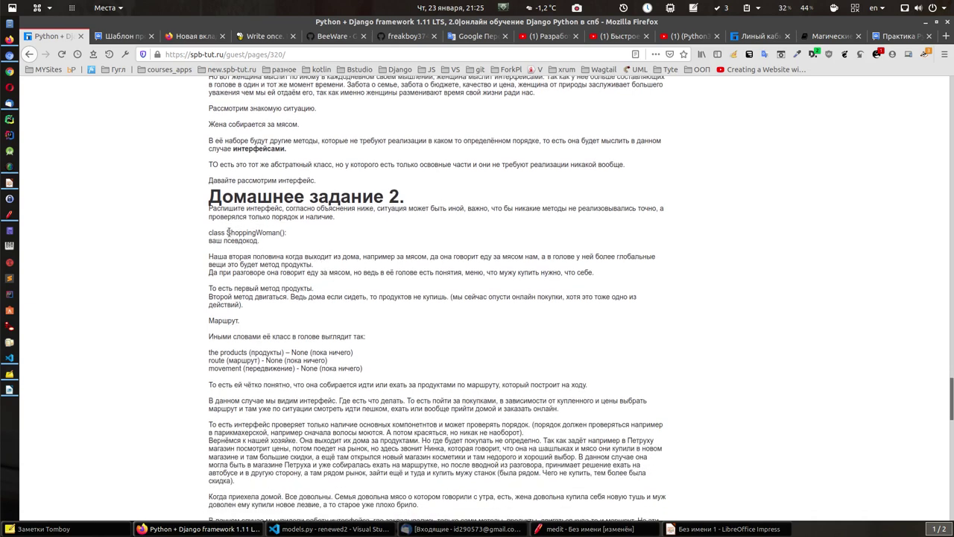
# Highlight the ShoppingWoman() class name and its "the products (продукты)" and "route (маршрут)" entries in homework task 2
pyautogui.moveTo(229, 232); pyautogui.dragTo(285, 232)
pyautogui.scroll(-1, 279, 268)
pyautogui.scroll(-2, 278, 268)
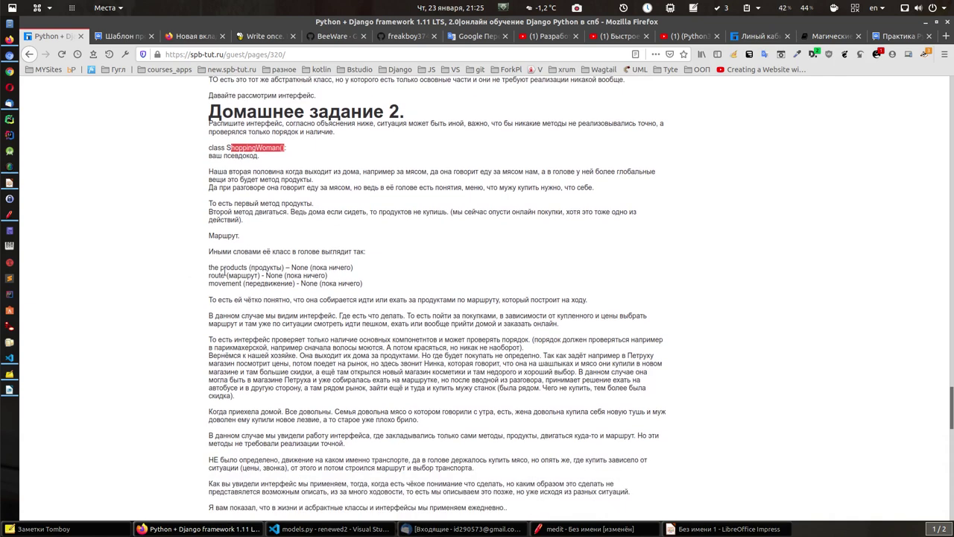
pyautogui.moveTo(249, 267); pyautogui.dragTo(205, 269)
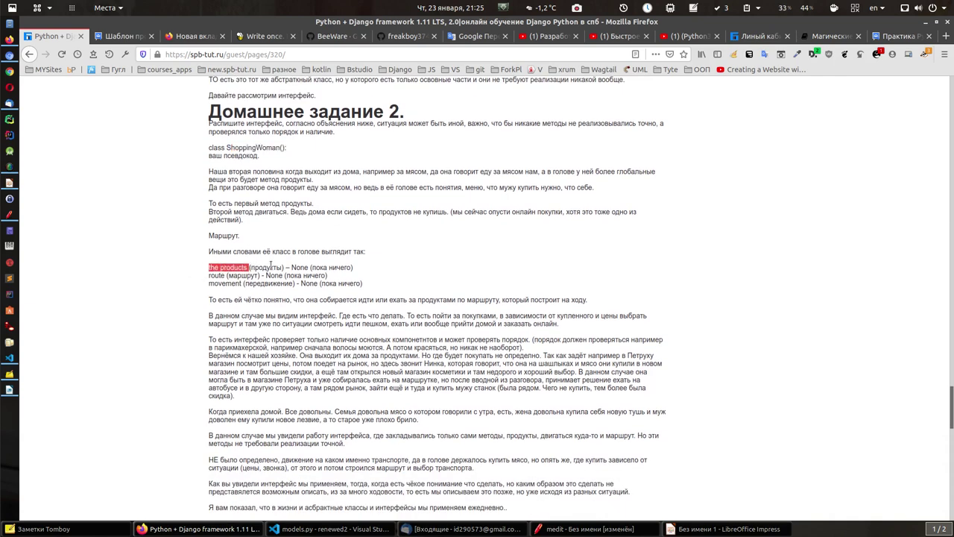
pyautogui.click(271, 266)
pyautogui.moveTo(285, 267); pyautogui.dragTo(206, 270)
pyautogui.moveTo(209, 276); pyautogui.dragTo(262, 275)
# Review the homework task 2 description again and highlight the "movement (передвижение)" entry of the ShoppingWoman example
pyautogui.scroll(5, 347, 312)
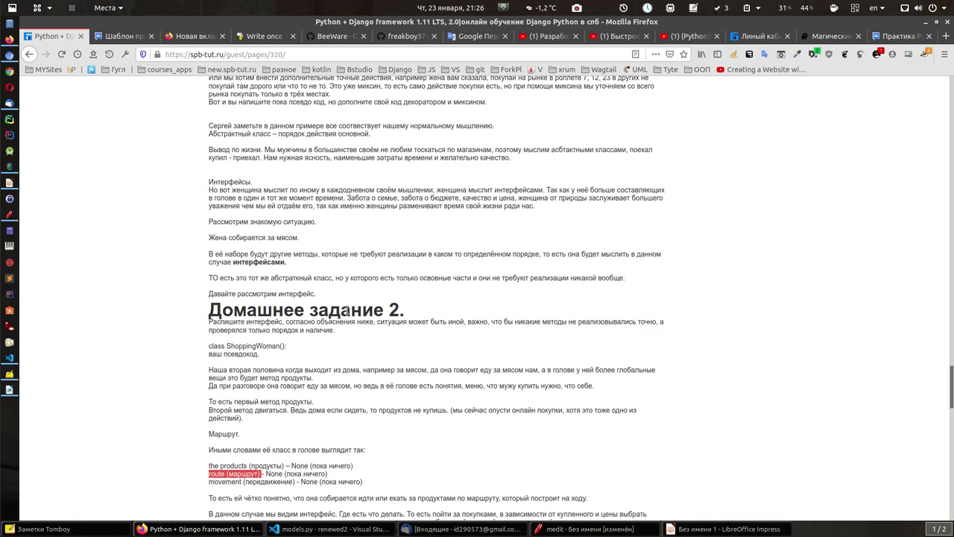
pyautogui.scroll(-4, 347, 307)
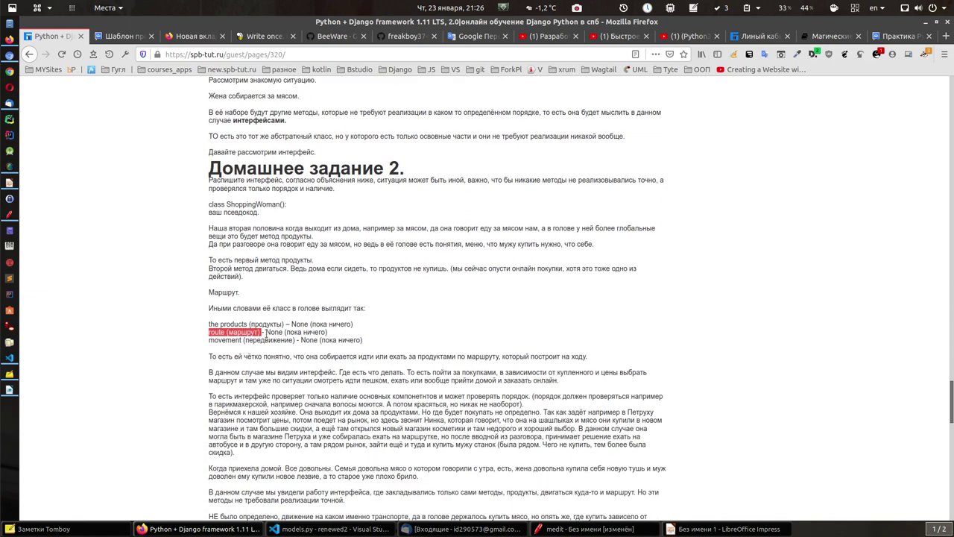
pyautogui.click(266, 333)
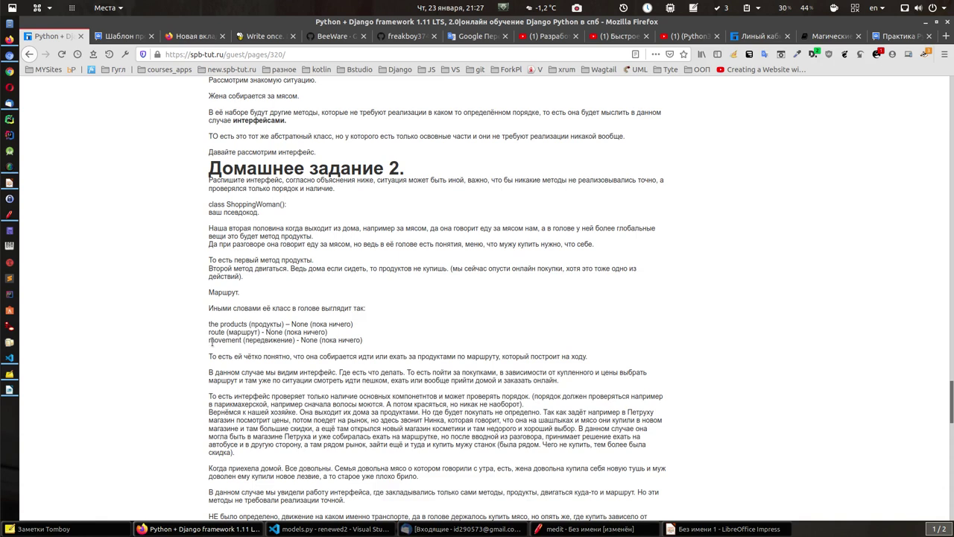
pyautogui.moveTo(209, 340); pyautogui.dragTo(303, 340)
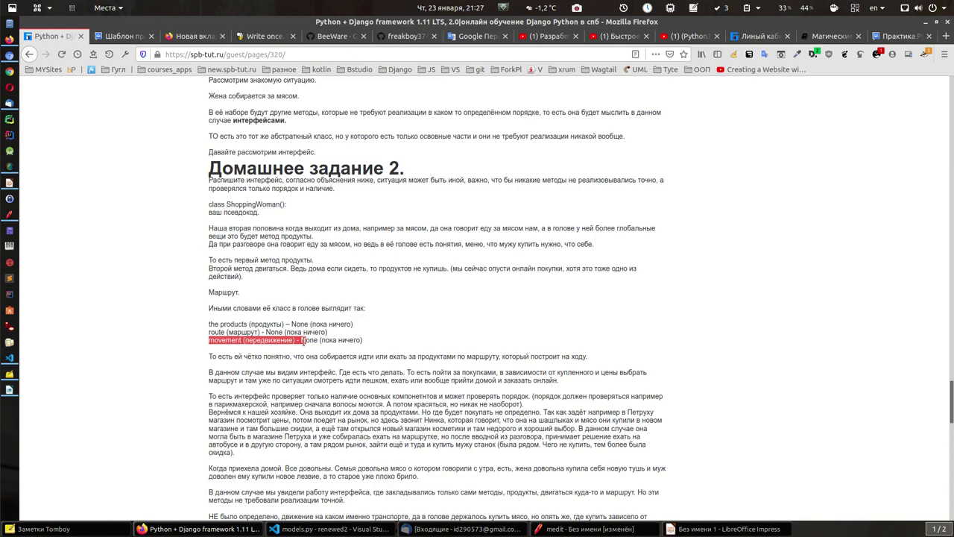
pyautogui.scroll(7, 302, 343)
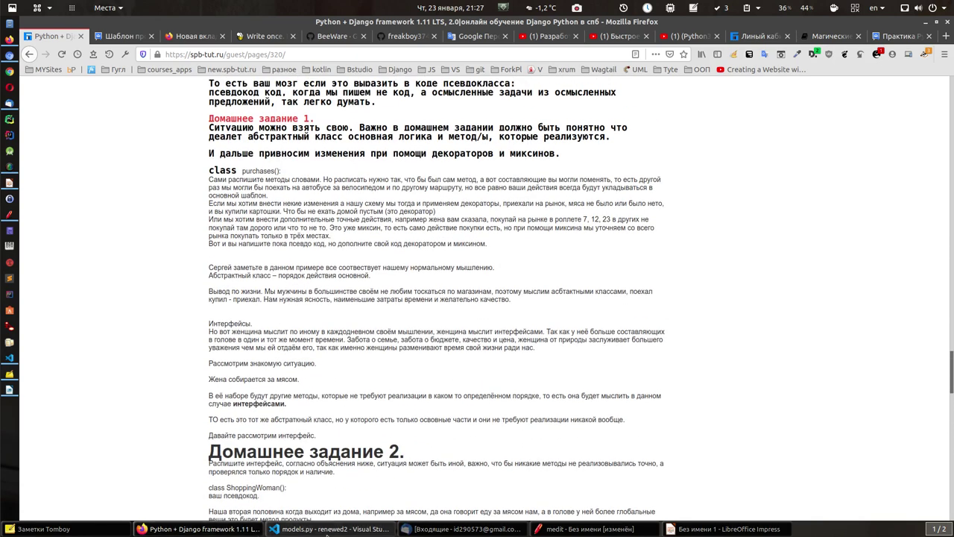
# Switch to models.py in Visual Studio Code and highlight the complete owner field line in ItemBase
pyautogui.click(327, 528)
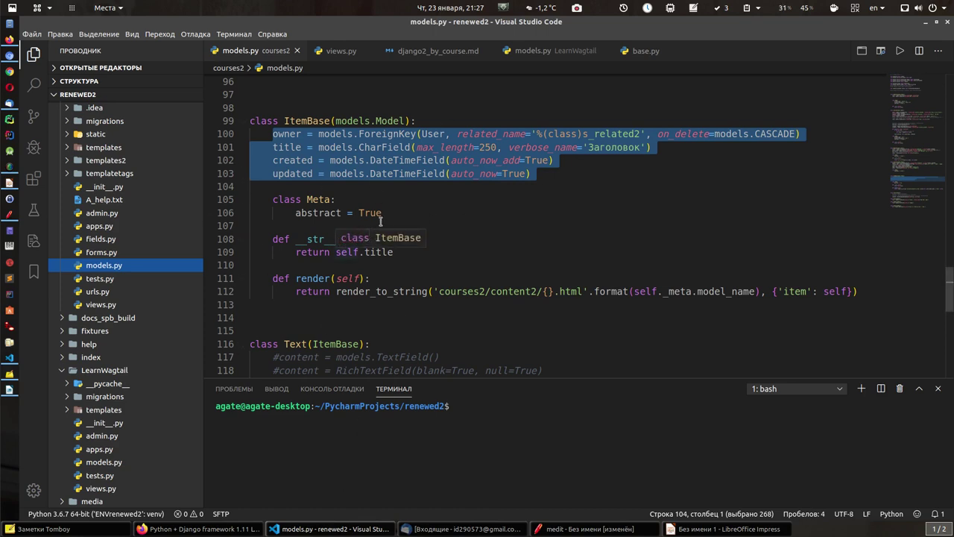
pyautogui.click(440, 196)
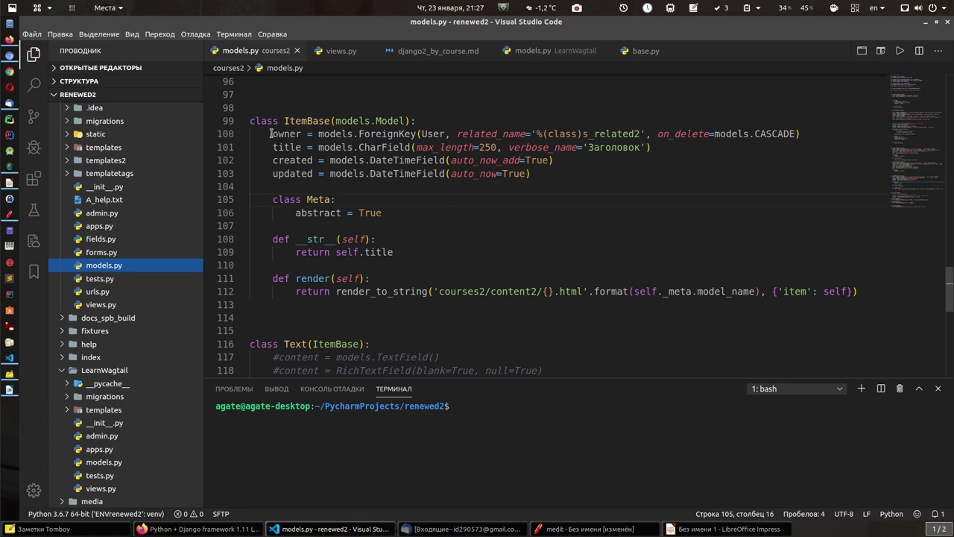
pyautogui.moveTo(273, 133); pyautogui.dragTo(801, 134)
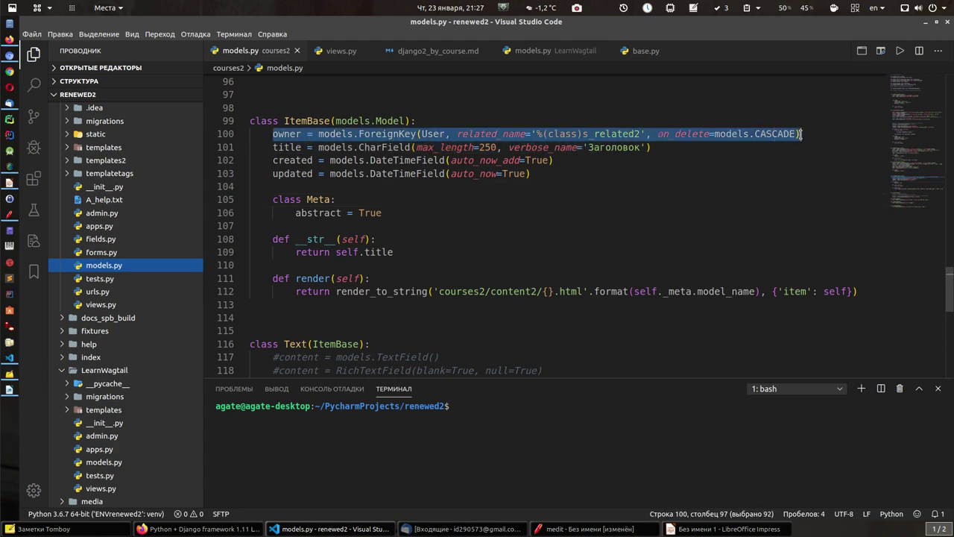
# Go back to the lesson page and compare homework task 2's ShoppingWoman interface with the market trip example and homework task 1
pyautogui.click(925, 22)
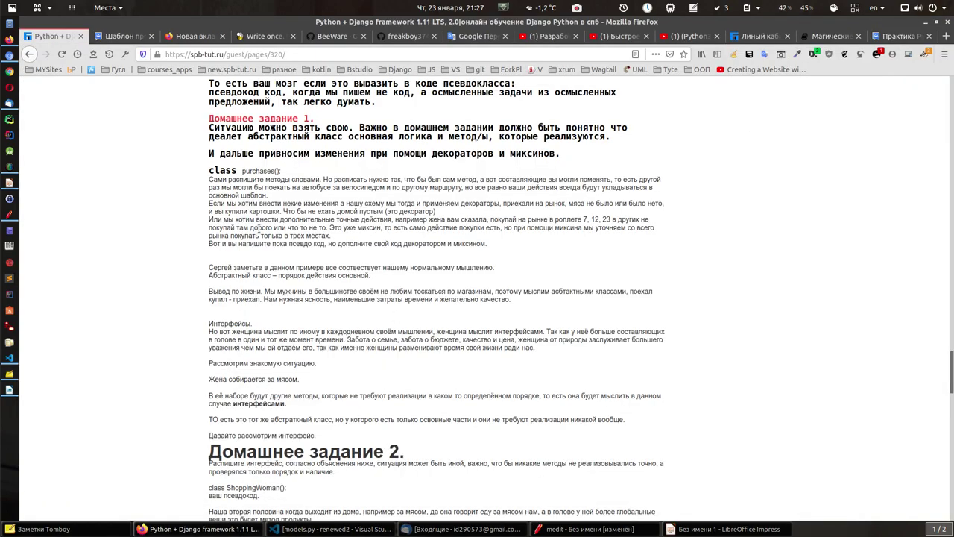
pyautogui.scroll(-1, 284, 240)
pyautogui.scroll(-6, 284, 240)
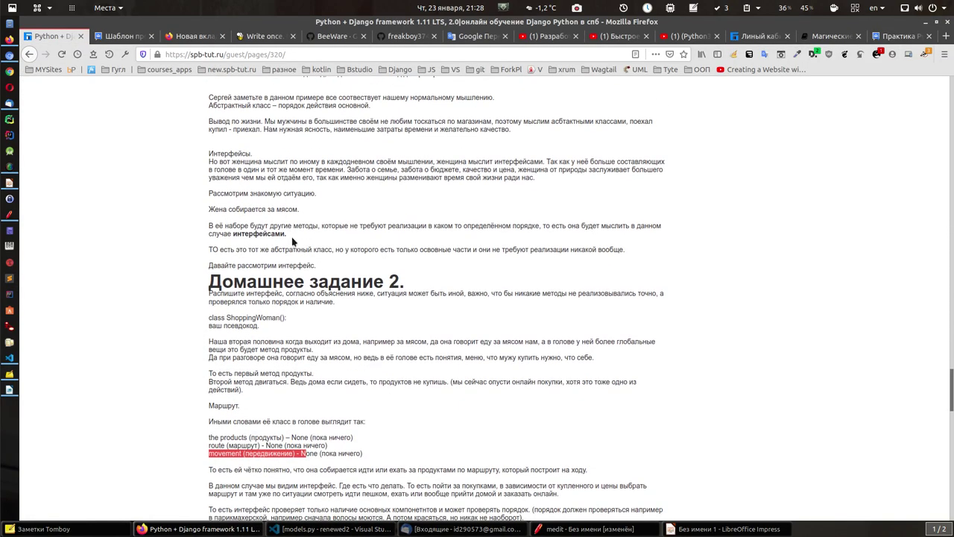
pyautogui.click(209, 355)
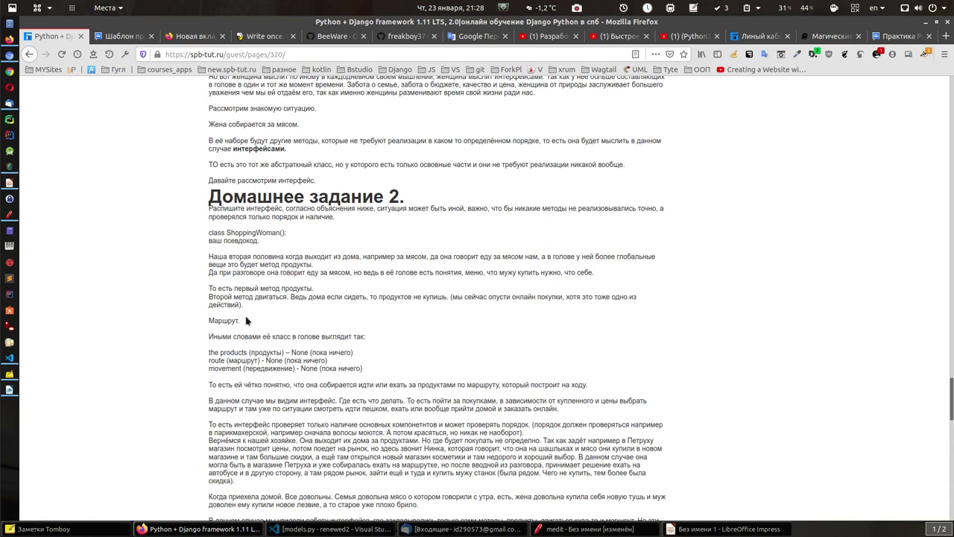
pyautogui.scroll(4, 283, 364)
pyautogui.scroll(6, 319, 360)
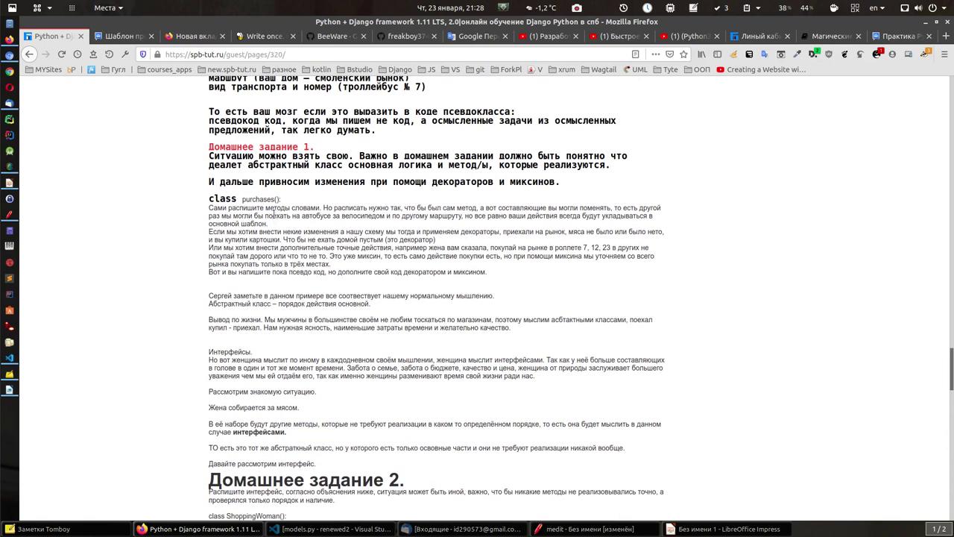
pyautogui.scroll(1, 296, 224)
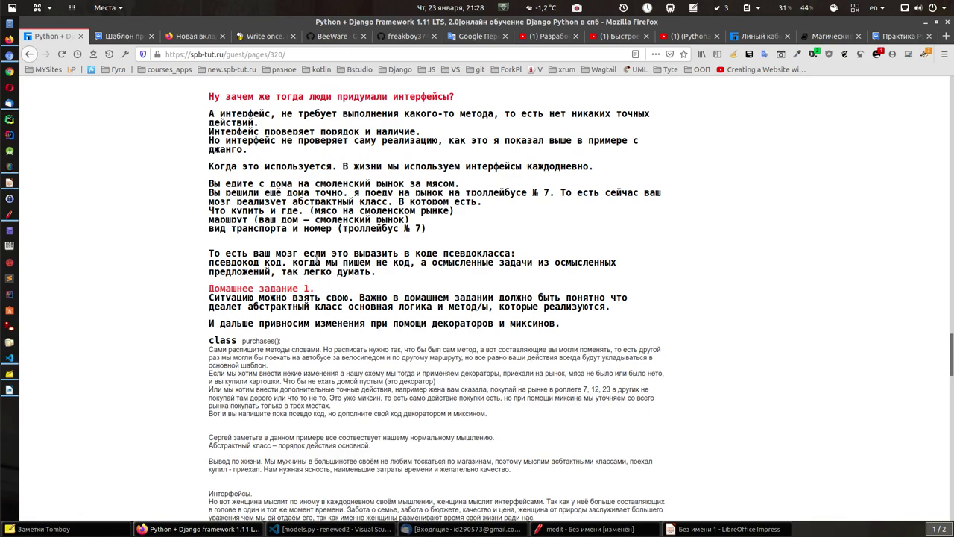
pyautogui.scroll(2, 316, 260)
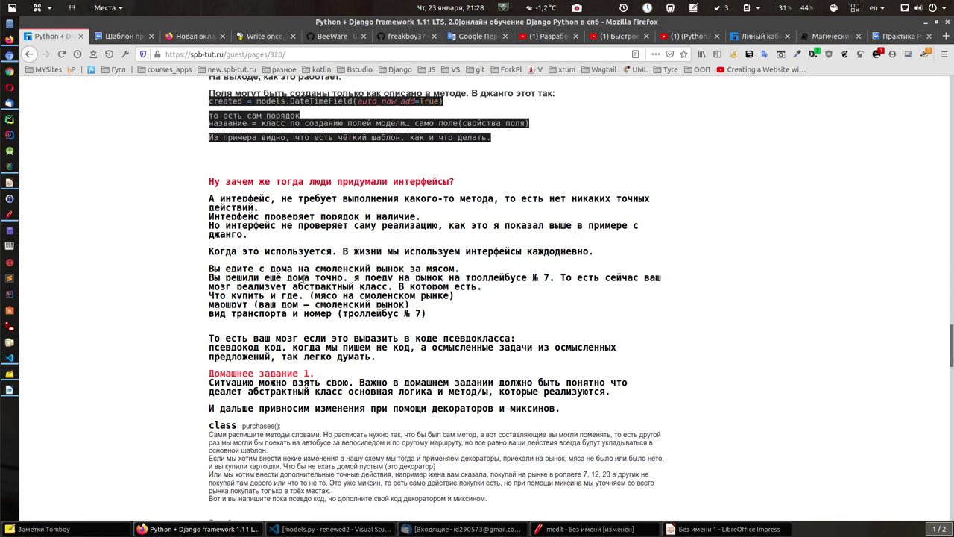
pyautogui.scroll(-5, 303, 278)
pyautogui.scroll(-2, 276, 352)
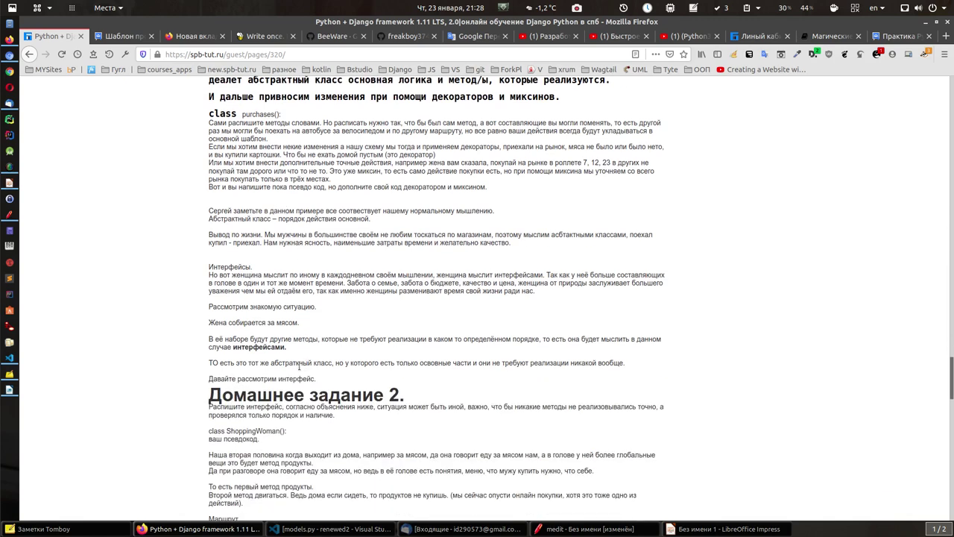
# Highlight the "the products (продукты)" entry of the ShoppingWoman example in homework task 2
pyautogui.scroll(-4, 301, 360)
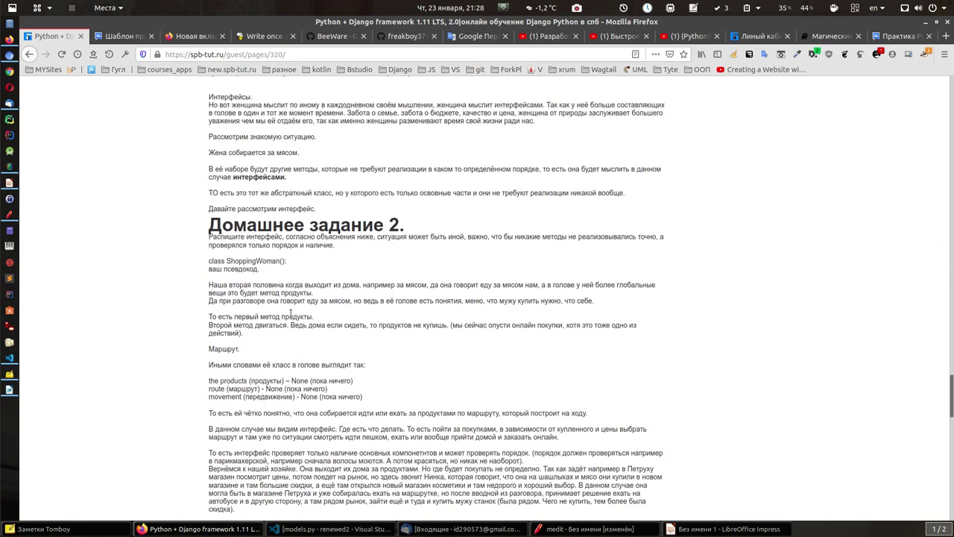
pyautogui.scroll(-2, 291, 313)
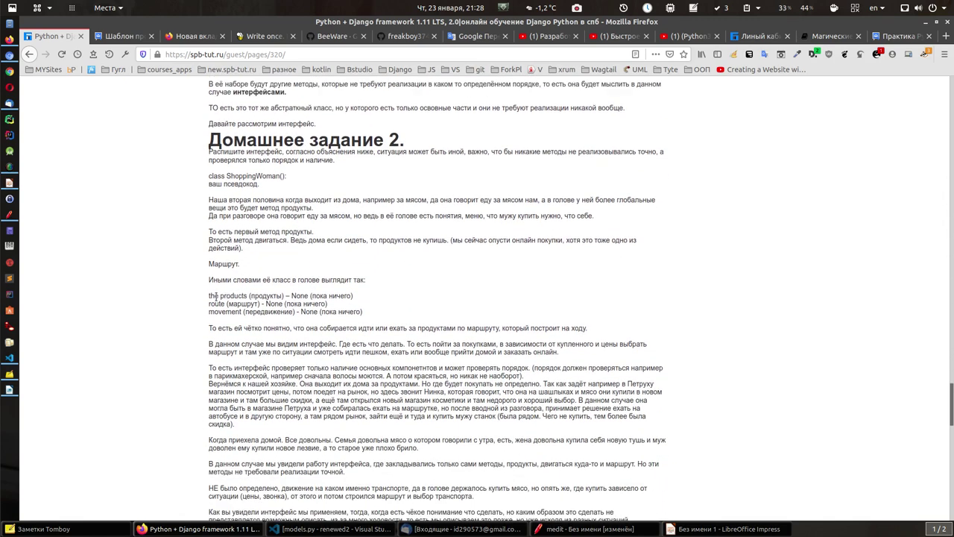
pyautogui.moveTo(209, 296); pyautogui.dragTo(290, 296)
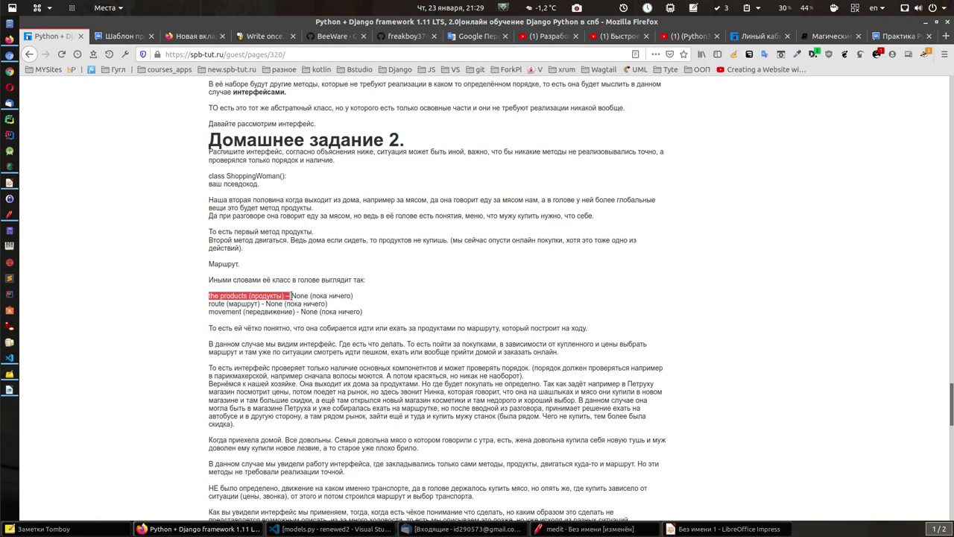
# Compare the lesson's Django field template, market trip example and homework task 1 with the interface description in homework task 2
pyautogui.scroll(10, 329, 352)
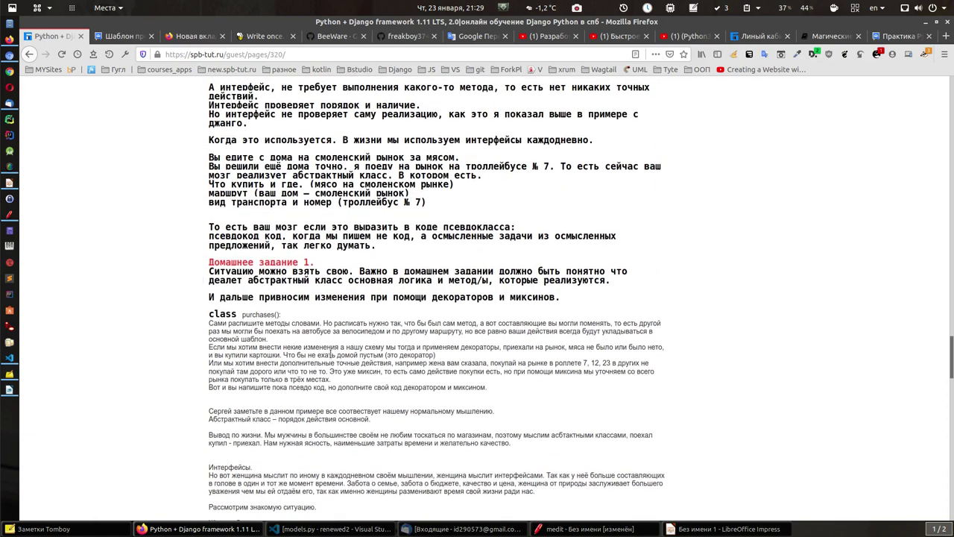
pyautogui.scroll(2, 330, 352)
pyautogui.scroll(-3, 371, 326)
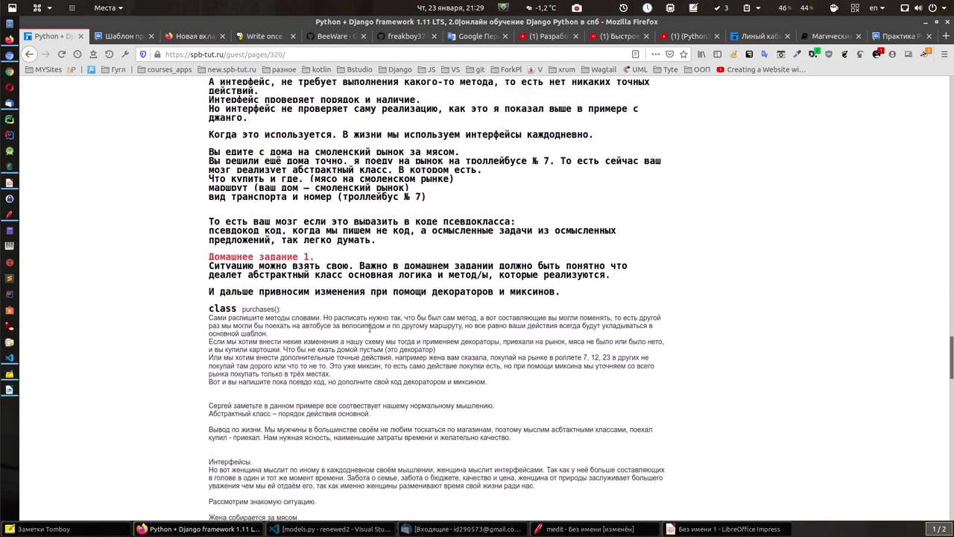
pyautogui.scroll(9, 371, 327)
pyautogui.scroll(-4, 370, 328)
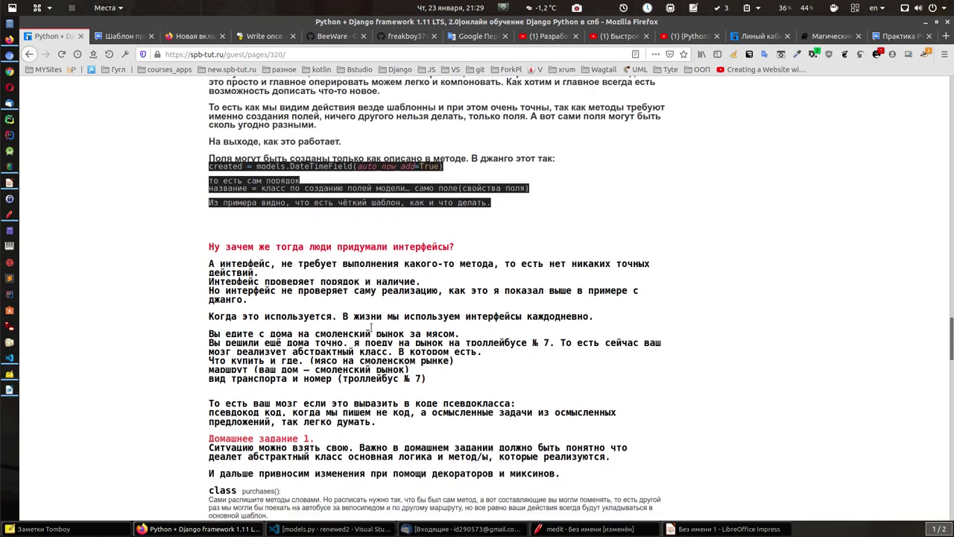
pyautogui.scroll(-3, 373, 324)
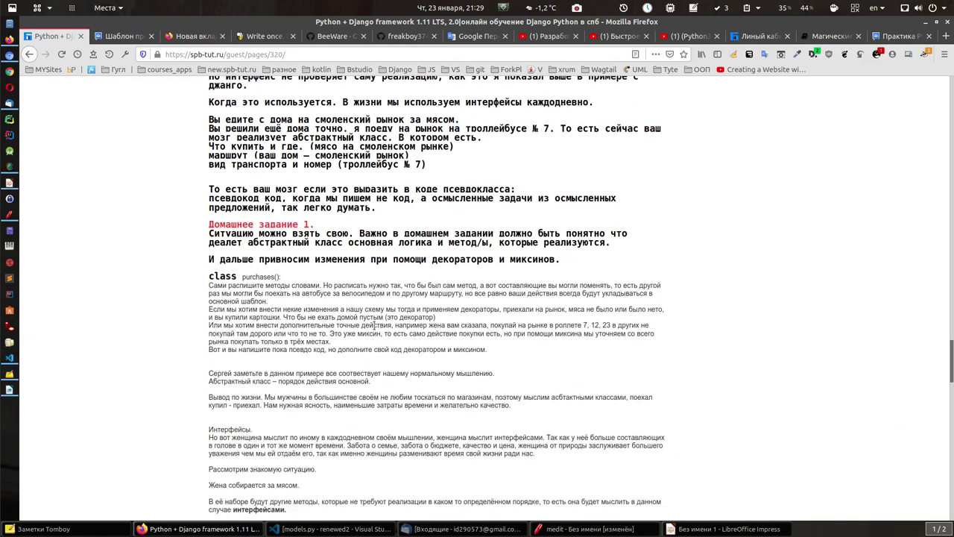
pyautogui.scroll(-4, 388, 314)
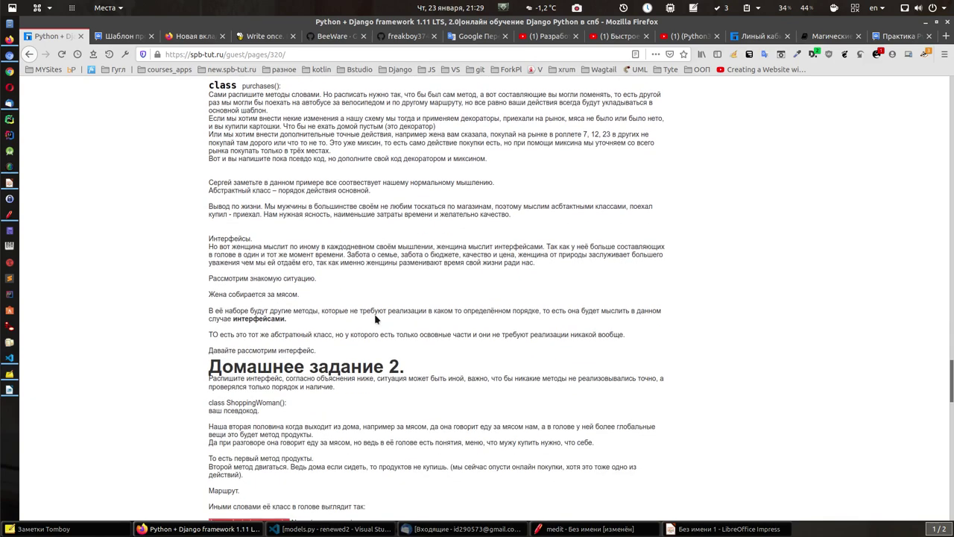
pyautogui.scroll(5, 389, 308)
pyautogui.scroll(7, 388, 308)
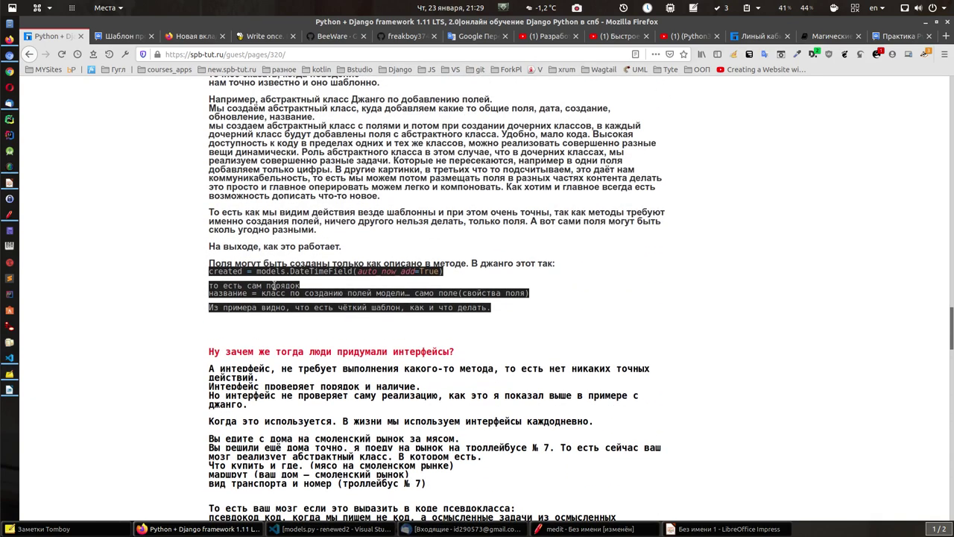
pyautogui.scroll(-3, 286, 304)
pyautogui.scroll(-3, 328, 299)
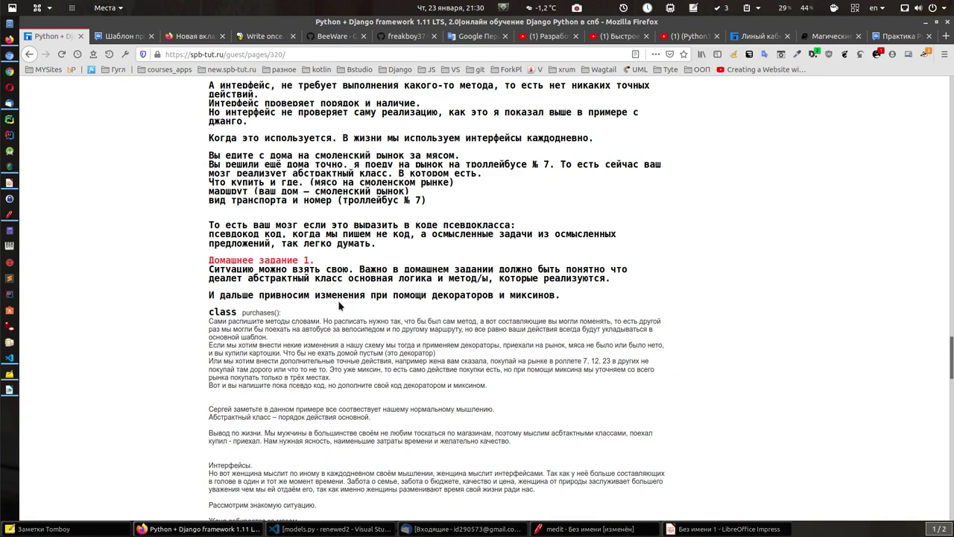
pyautogui.scroll(-5, 338, 299)
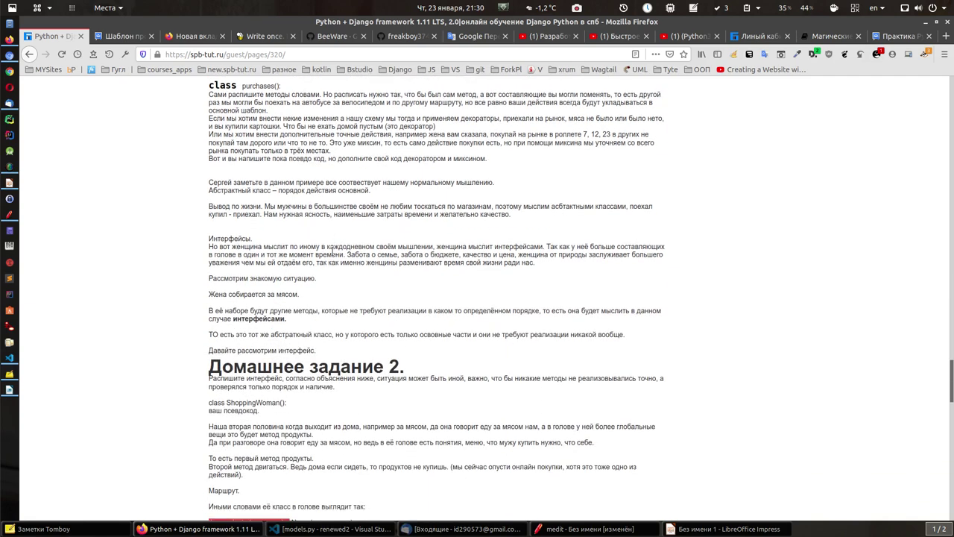
pyautogui.scroll(-3, 333, 258)
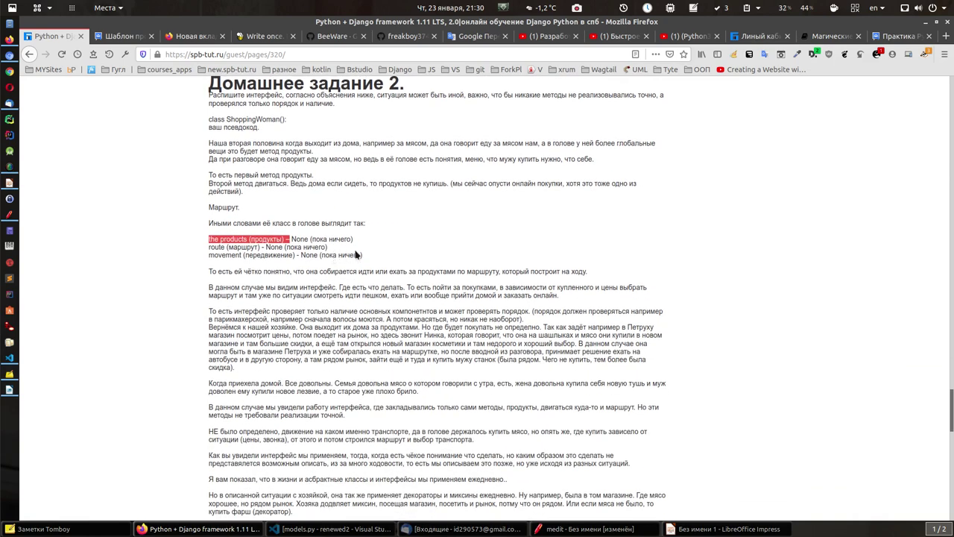
# Highlight all three ShoppingWoman entries together: the products (продукты), route (маршрут) and movement (передвижение), each with None
pyautogui.scroll(1, 374, 285)
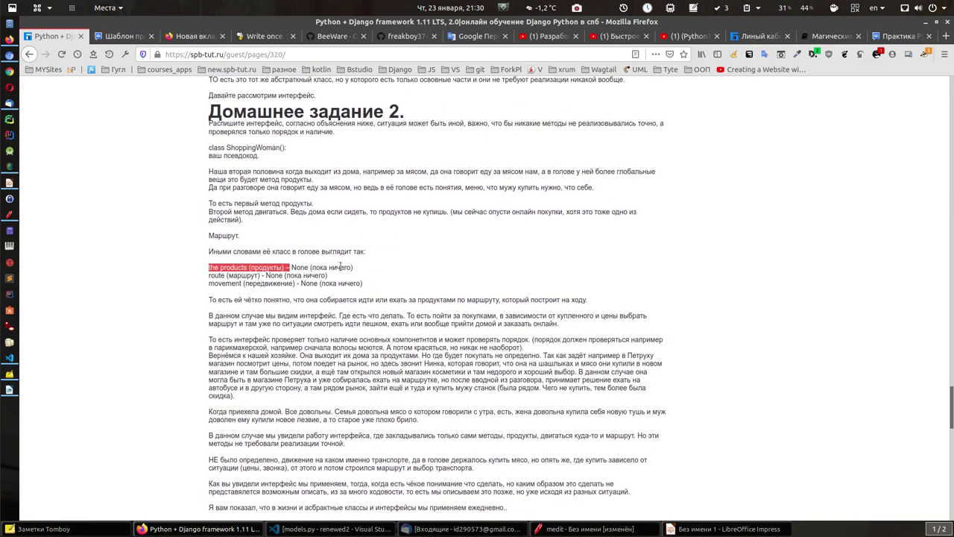
pyautogui.click(281, 263)
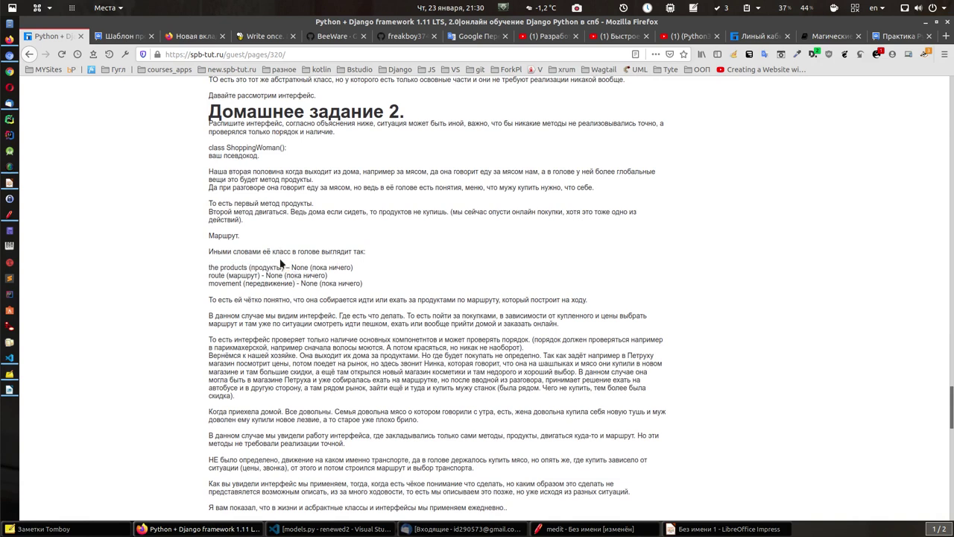
pyautogui.moveTo(290, 268); pyautogui.dragTo(208, 268)
pyautogui.click(212, 266)
pyautogui.moveTo(210, 269); pyautogui.dragTo(377, 287)
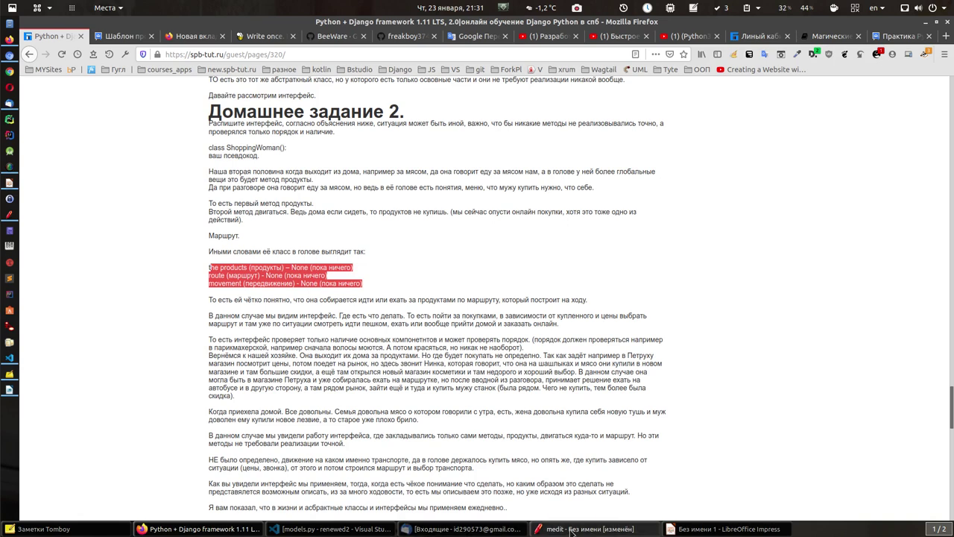
# Switch to LibreOffice Impress, draw a rectangle about 12.4 × 7.2 cm low on slide 4 and start a text box beside it
pyautogui.click(722, 529)
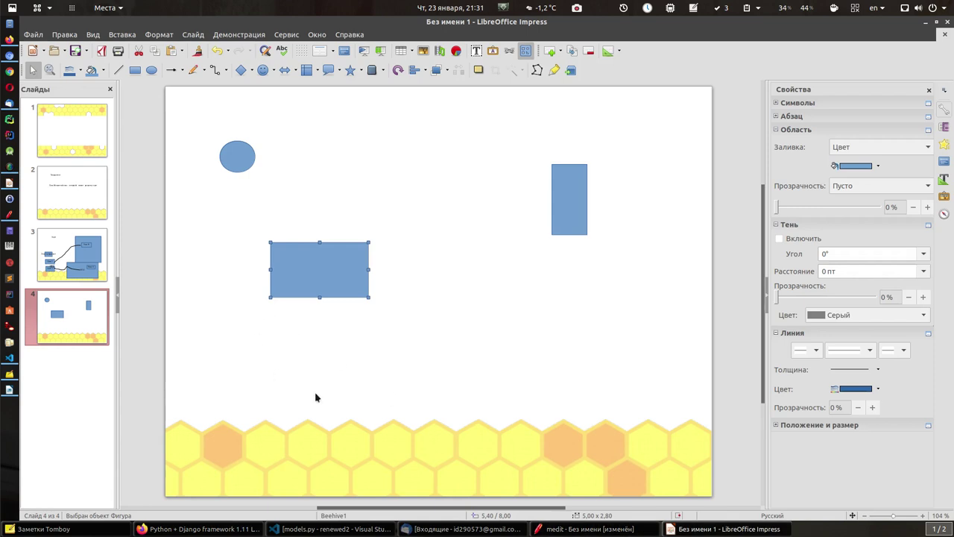
pyautogui.click(131, 72)
pyautogui.moveTo(267, 335); pyautogui.dragTo(508, 479)
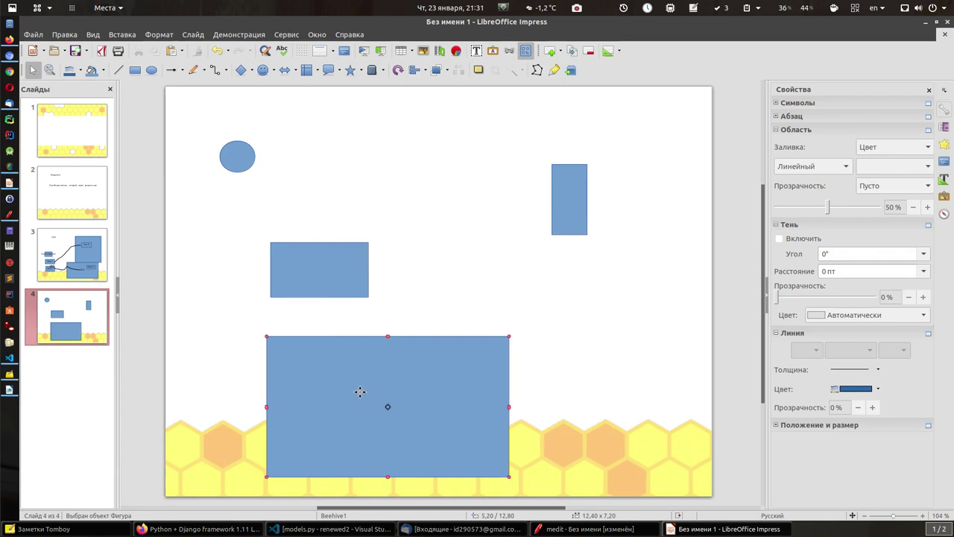
pyautogui.click(476, 50)
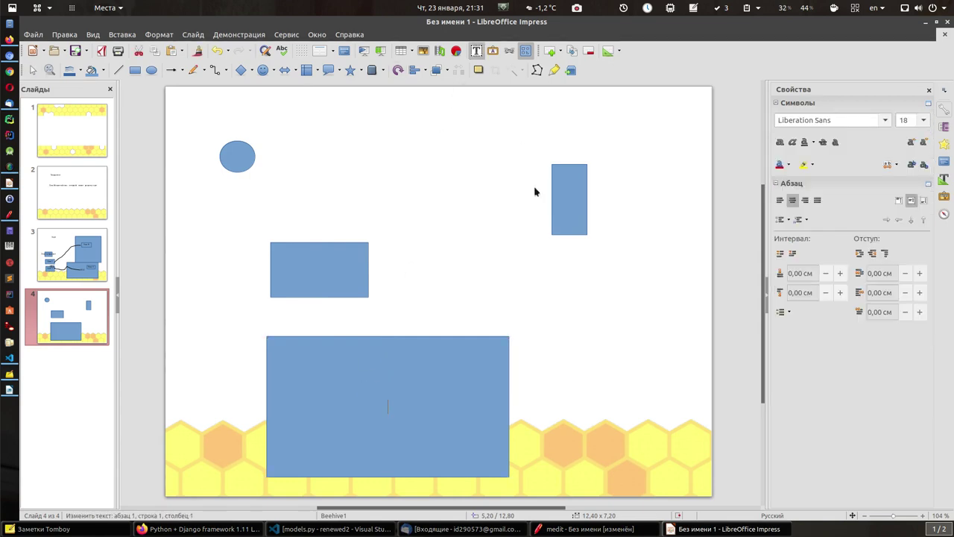
pyautogui.click(531, 340)
pyautogui.write('C')
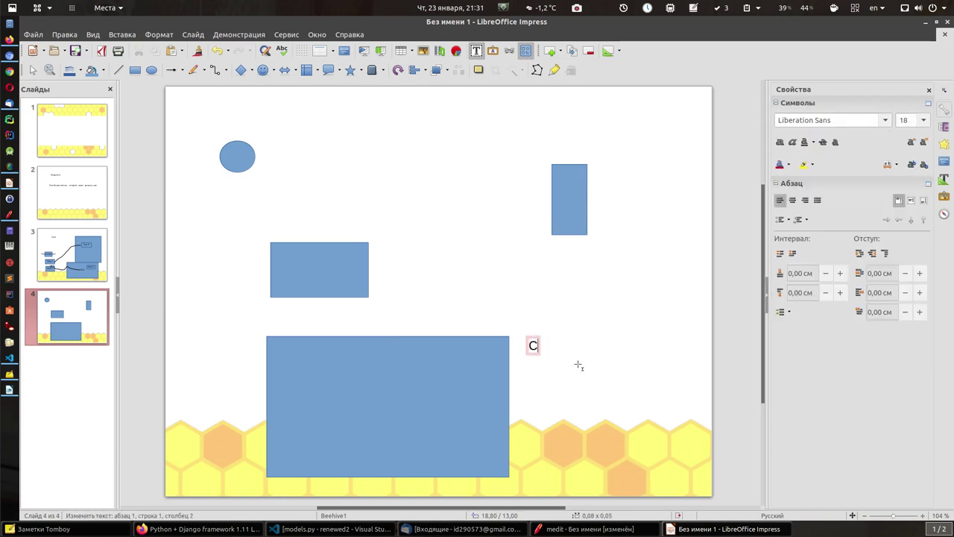
pyautogui.write('nfyrb')
pyautogui.press('BackSpace')
pyautogui.press('BackSpace')
pyautogui.press('BackSpace')
pyautogui.press('BackSpace')
pyautogui.press('BackSpace')
pyautogui.press('BackSpace')
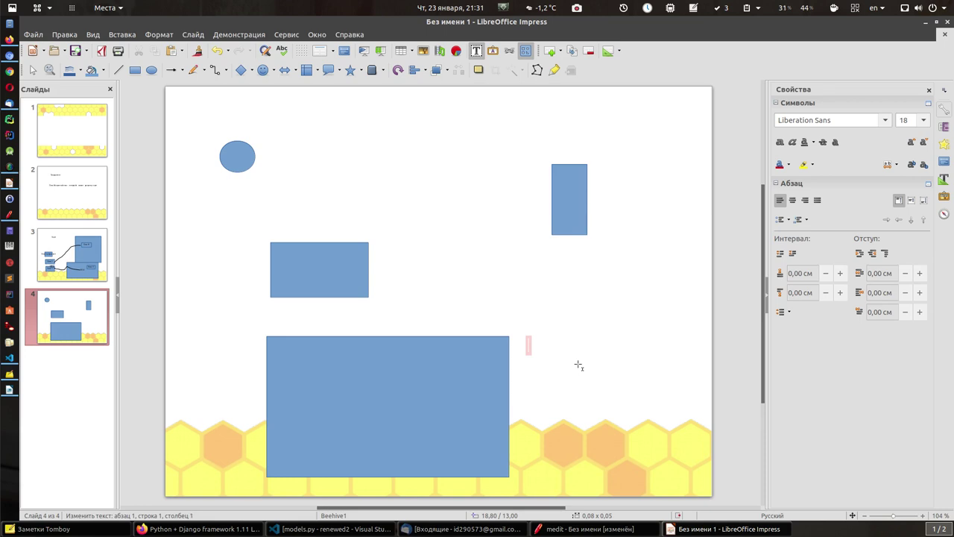
# Change the keyboard layout to Russian and enter "Лакокрасочный цех" as the text box's first line
pyautogui.press('super+space')
pyautogui.write('Лакокрач')
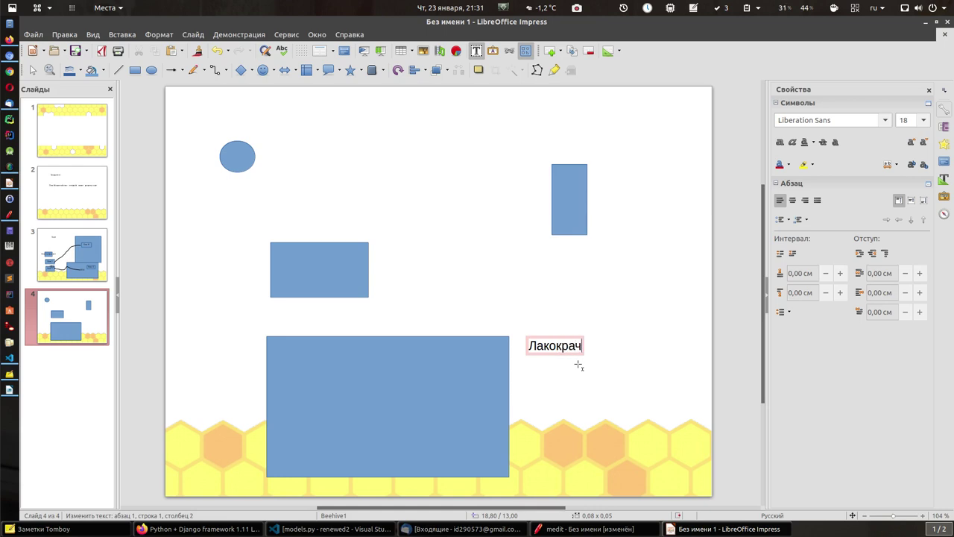
pyautogui.press('BackSpace')
pyautogui.write('сочный це')
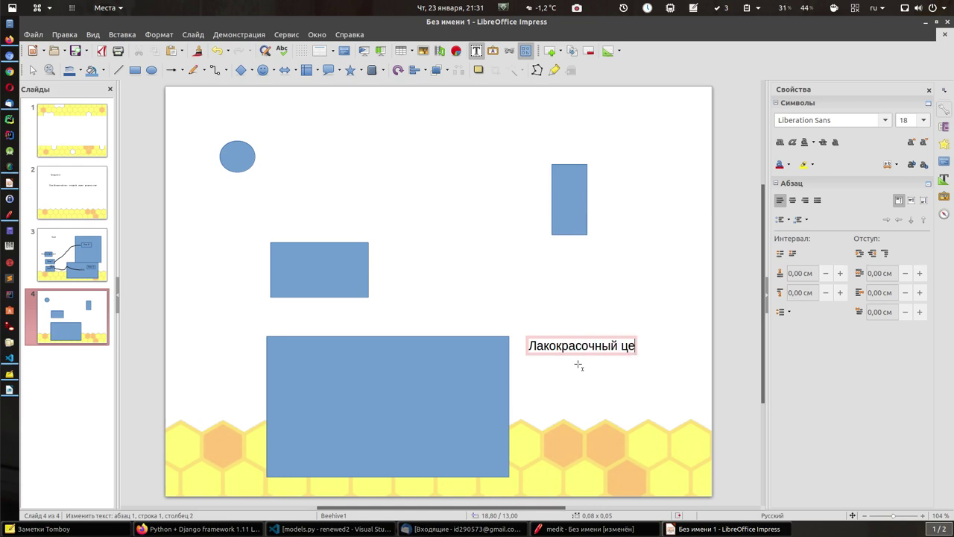
pyautogui.write('х')
pyautogui.press('Return')
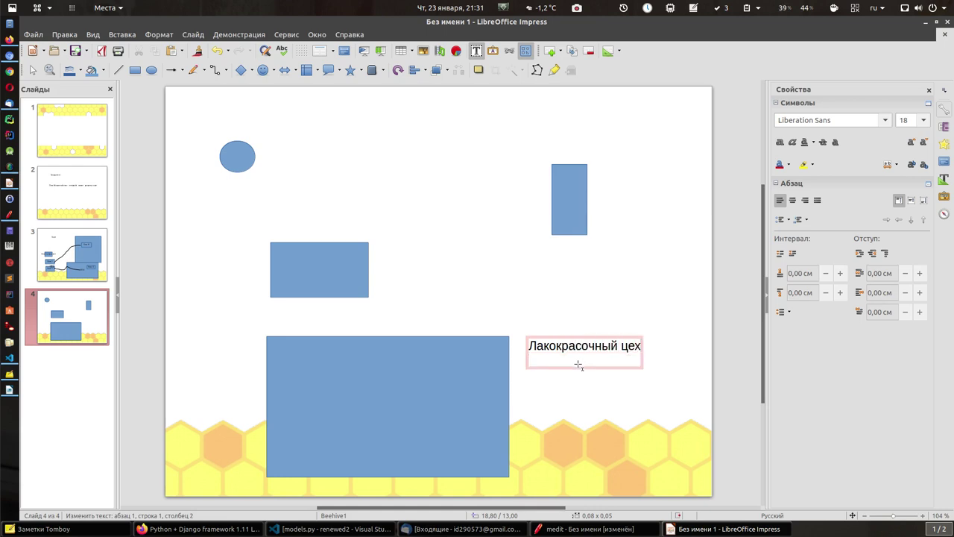
# Add the lines "Краска", "Спец одежда" and "Ванны" to the text box, followed by a blank line
pyautogui.write('краска')
pyautogui.press('Return')
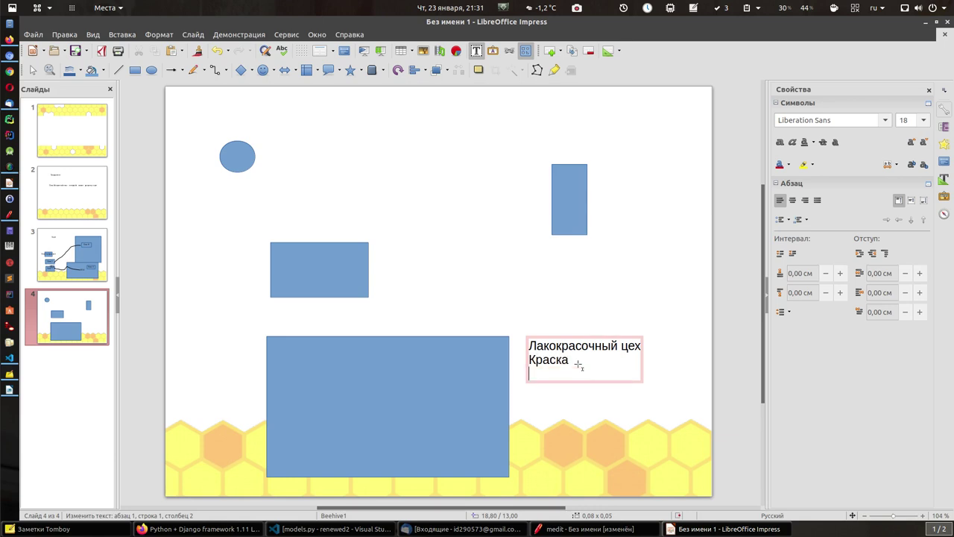
pyautogui.write('ска Спец о')
pyautogui.write('дежда')
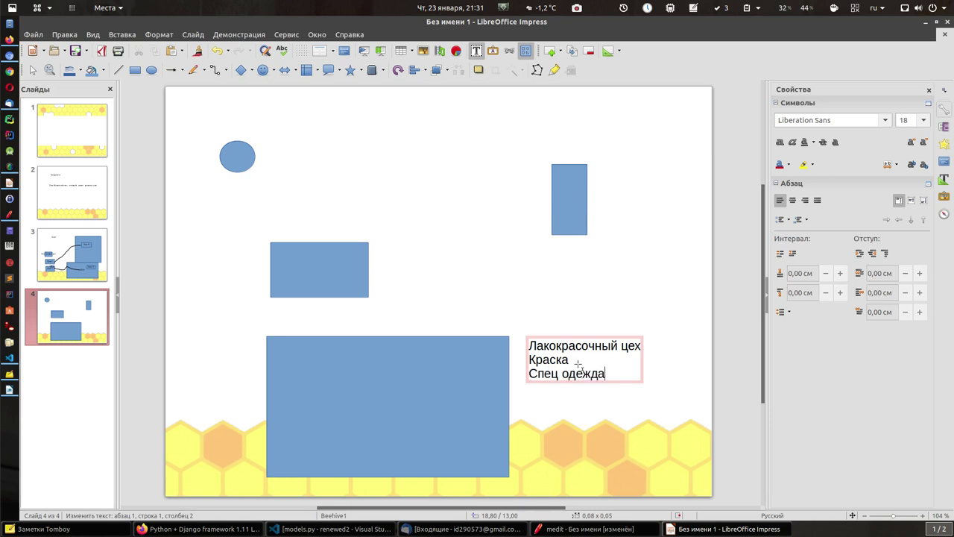
pyautogui.press('Return')
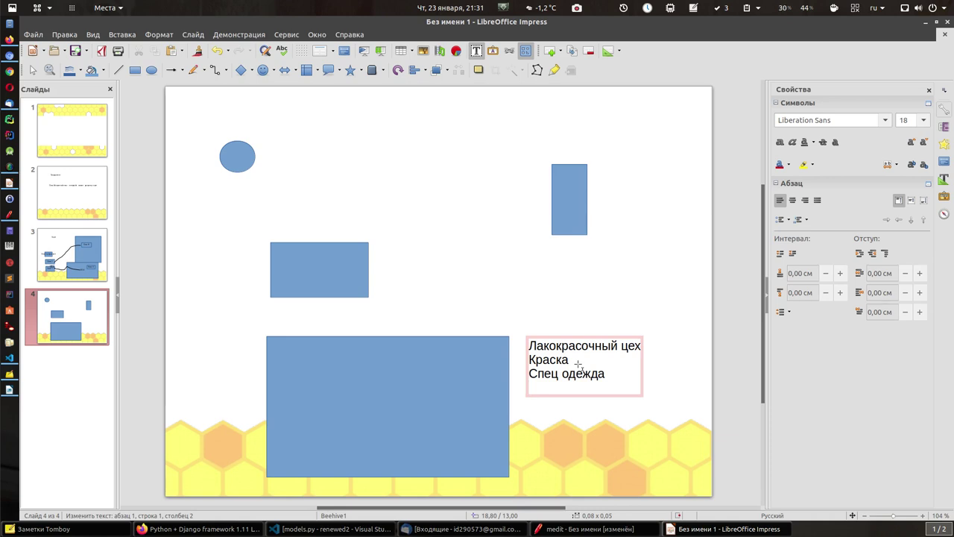
pyautogui.write('ванны')
pyautogui.press('Return')
pyautogui.press('Return')
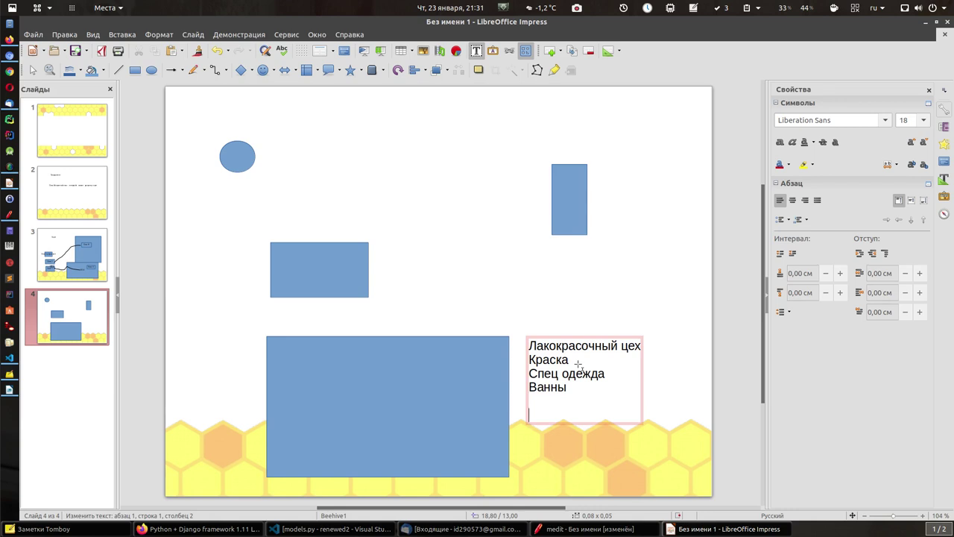
# Add the lines "Канцтовары" and "Персонал" below the blank line in the text box
pyautogui.write('канцтовары')
pyautogui.press('Return')
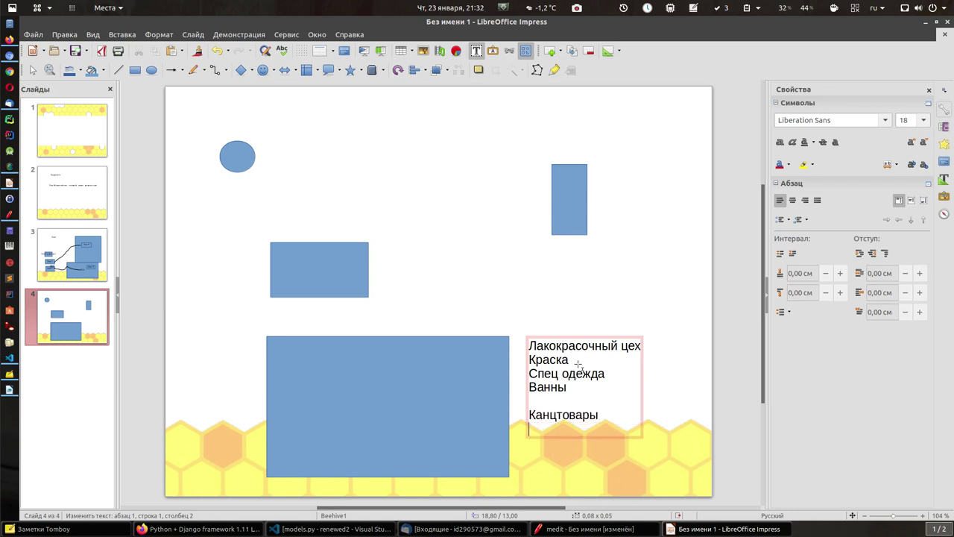
pyautogui.press('Return')
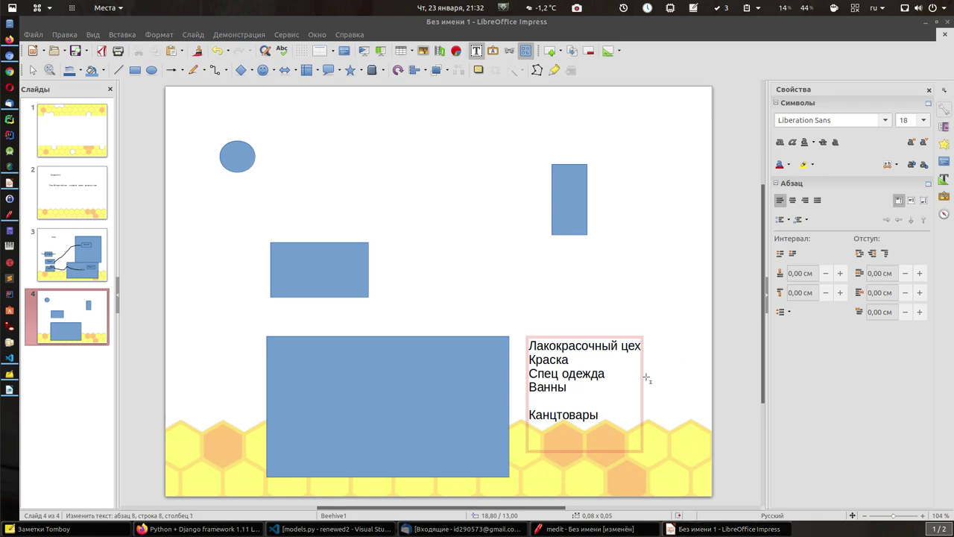
pyautogui.press('BackSpace')
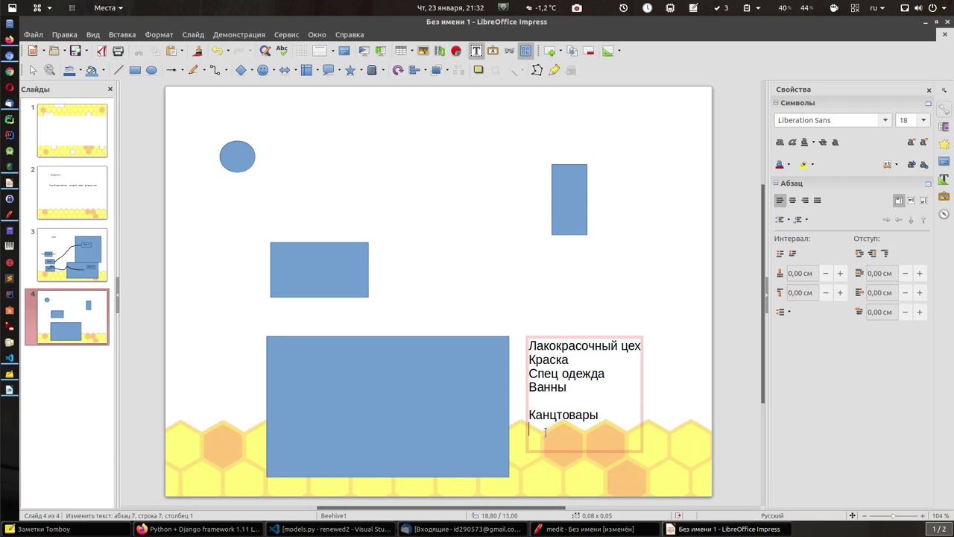
pyautogui.write('персонал')
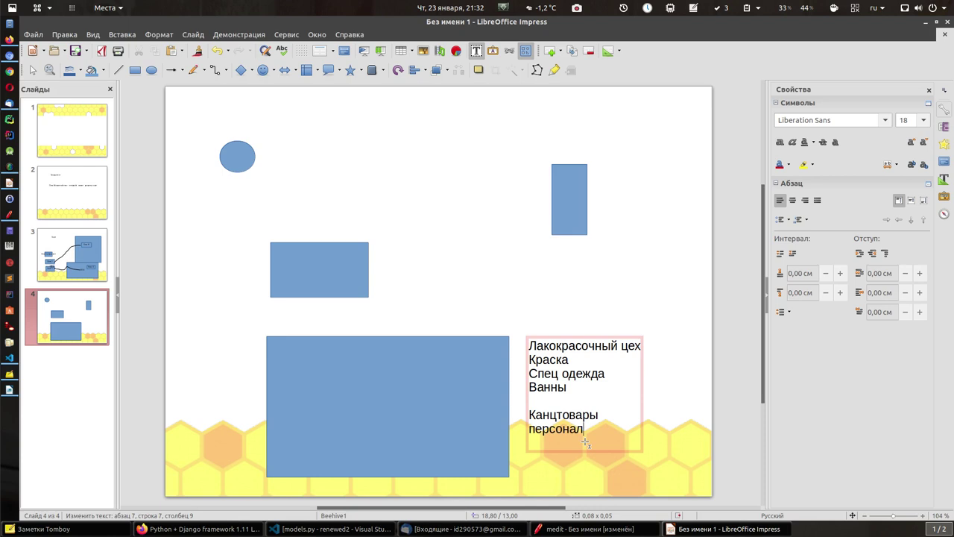
pyautogui.press('Return')
pyautogui.press('Return')
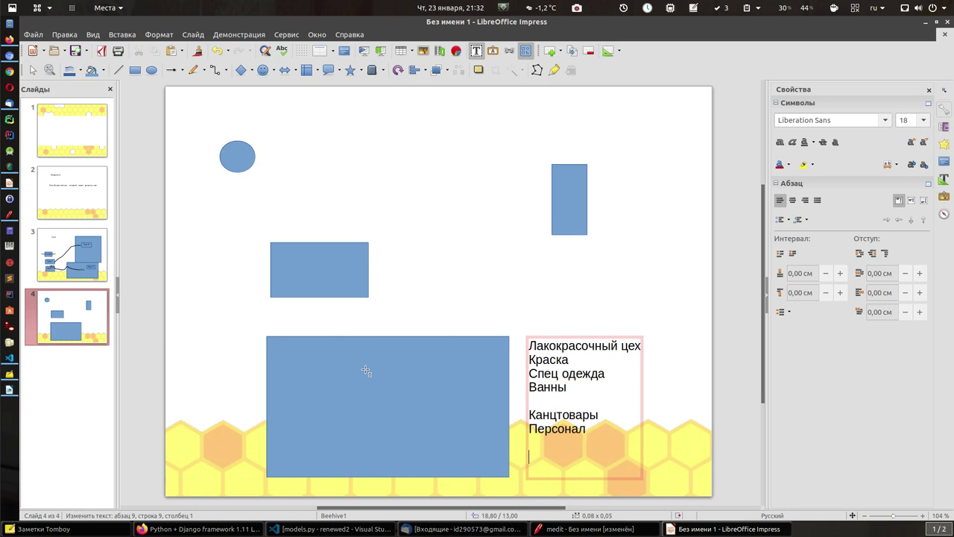
# Highlight the word "Лакокрасочный" in the text box, then place the cursor before "Краска"
pyautogui.click(530, 345)
pyautogui.moveTo(530, 345); pyautogui.dragTo(629, 346)
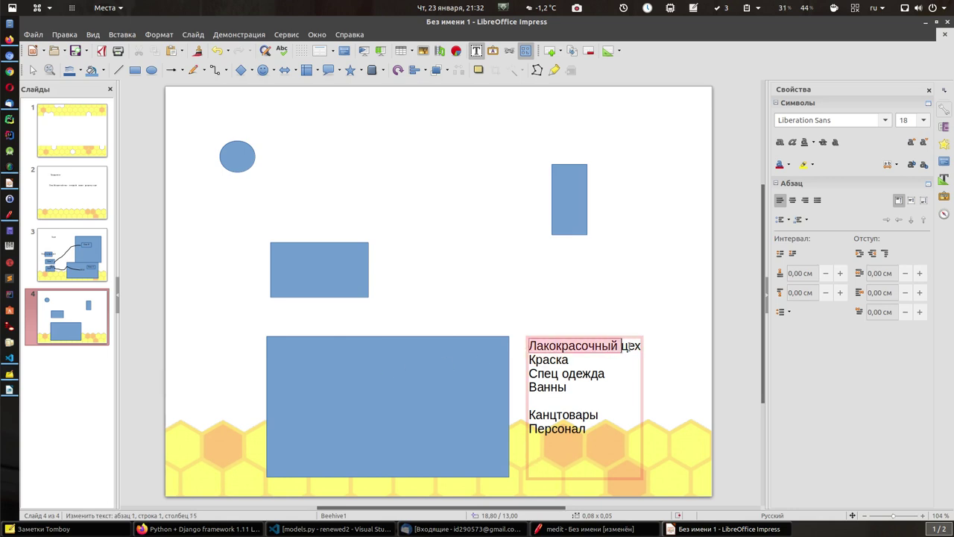
pyautogui.click(530, 359)
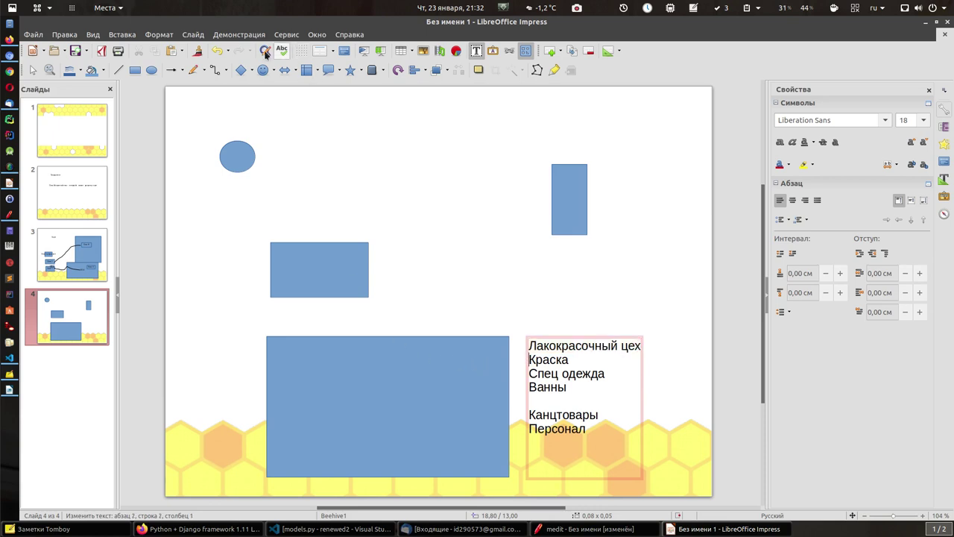
# Draw four ellipses inside the large rectangle on slide 4, including ones about 1.4 × 1.8 cm, 1.4 × 1.4 cm and 2.6 × 2.6 cm
pyautogui.click(152, 70)
pyautogui.moveTo(298, 351); pyautogui.dragTo(325, 386)
pyautogui.click(153, 71)
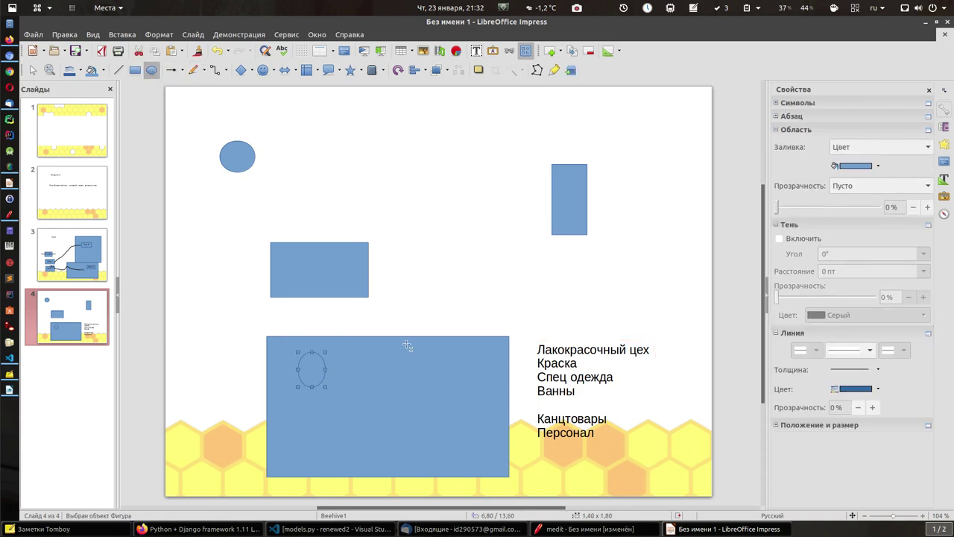
pyautogui.moveTo(382, 353); pyautogui.dragTo(456, 440)
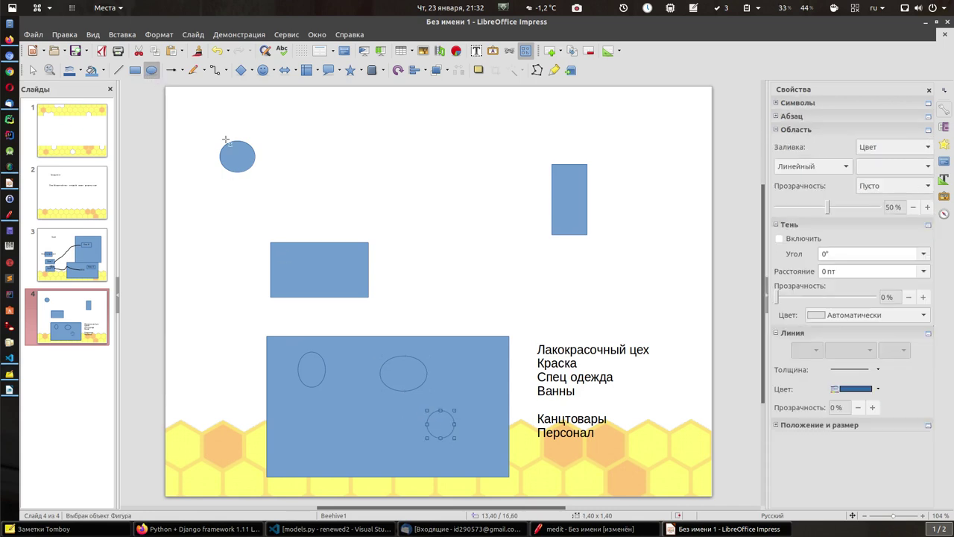
pyautogui.click(153, 70)
pyautogui.moveTo(345, 418); pyautogui.dragTo(395, 469)
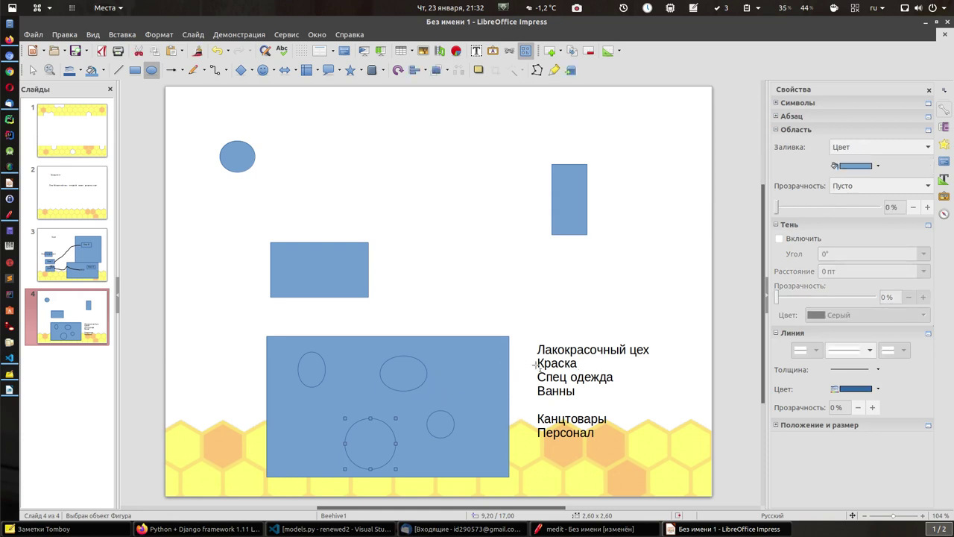
# Highlight the lines "Персонал", "Спец одежда" and "Канцтовары" one after another in the slide's text box
pyautogui.click(551, 377)
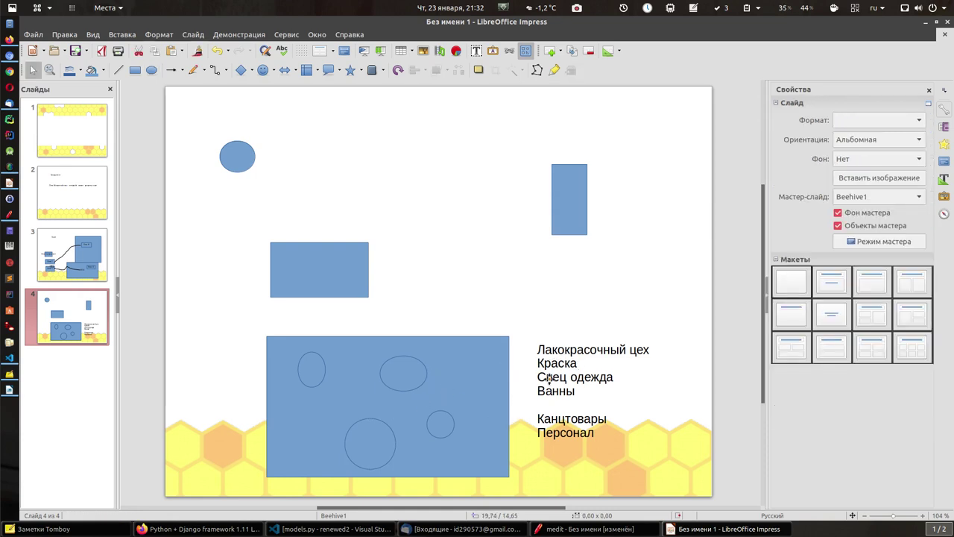
pyautogui.click(566, 432)
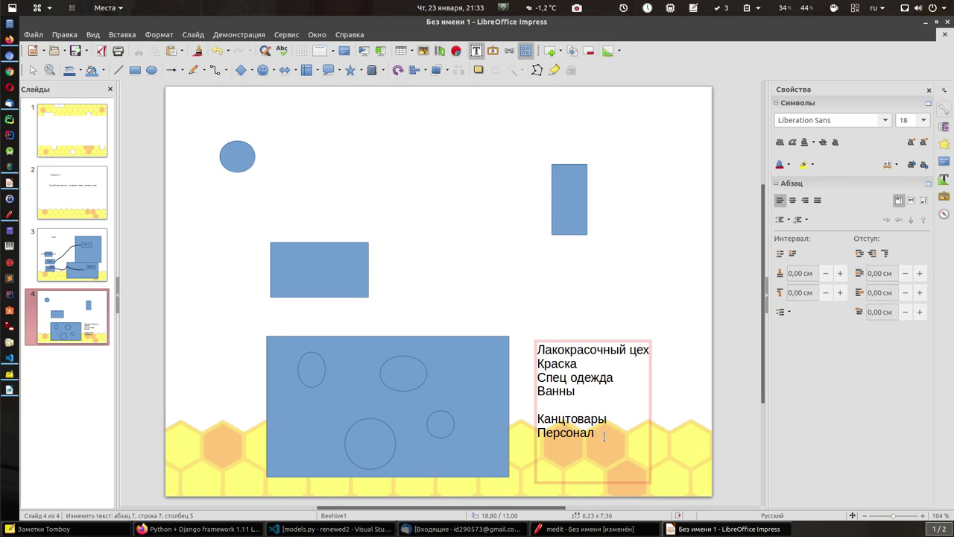
pyautogui.click(593, 419)
pyautogui.moveTo(597, 436); pyautogui.dragTo(532, 438)
pyautogui.moveTo(613, 378); pyautogui.dragTo(535, 379)
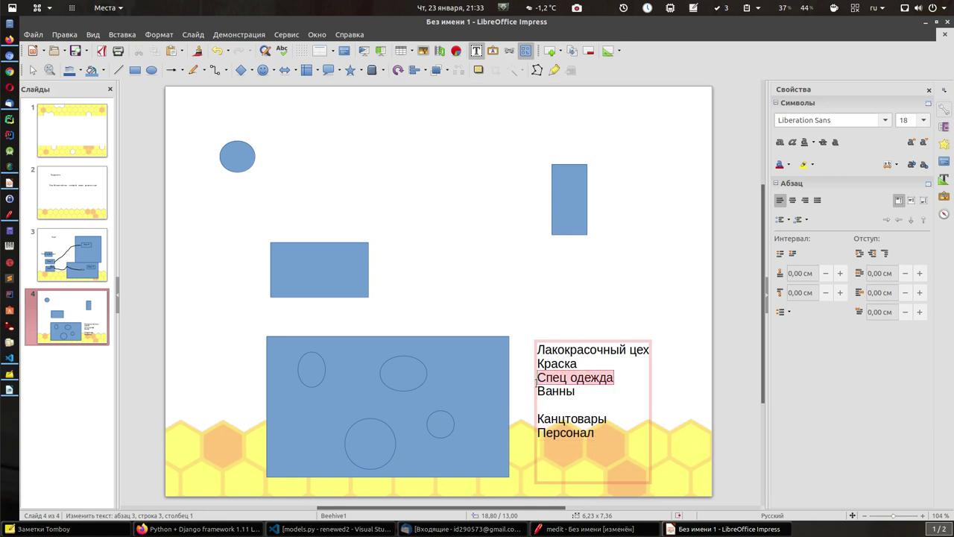
pyautogui.click(608, 419)
pyautogui.moveTo(608, 419); pyautogui.dragTo(532, 419)
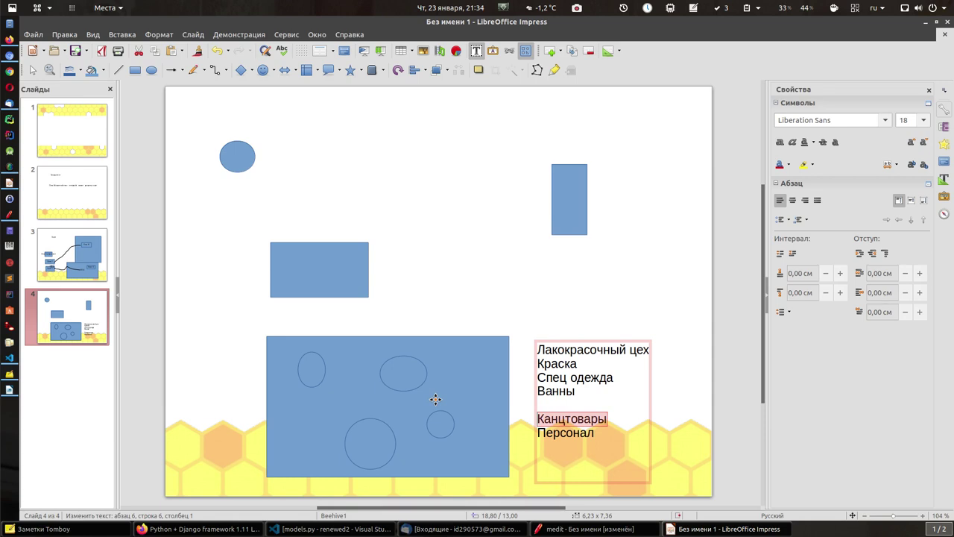
# Add a new slide after slide 4 and draw a rectangle about 9.6 × 9.4 cm on it
pyautogui.rightClick(64, 378)
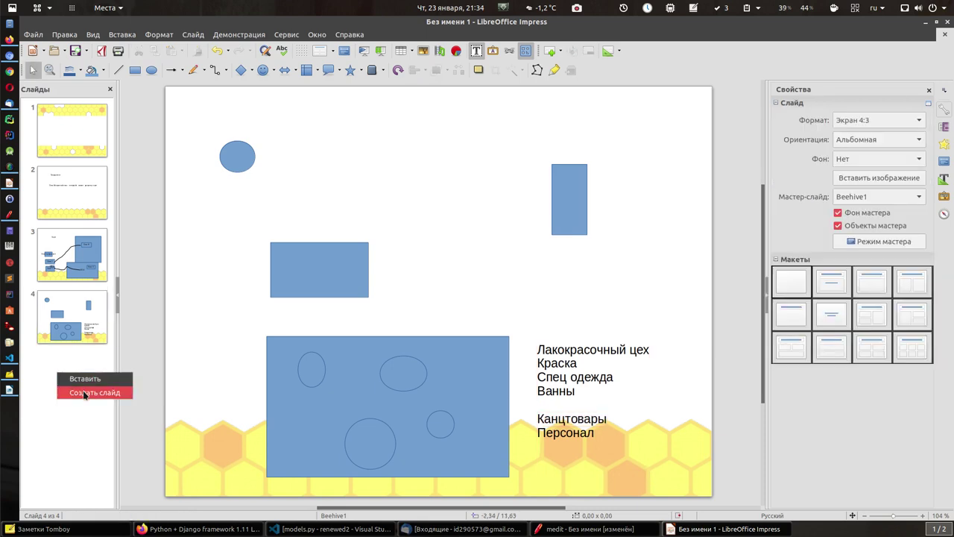
pyautogui.click(84, 393)
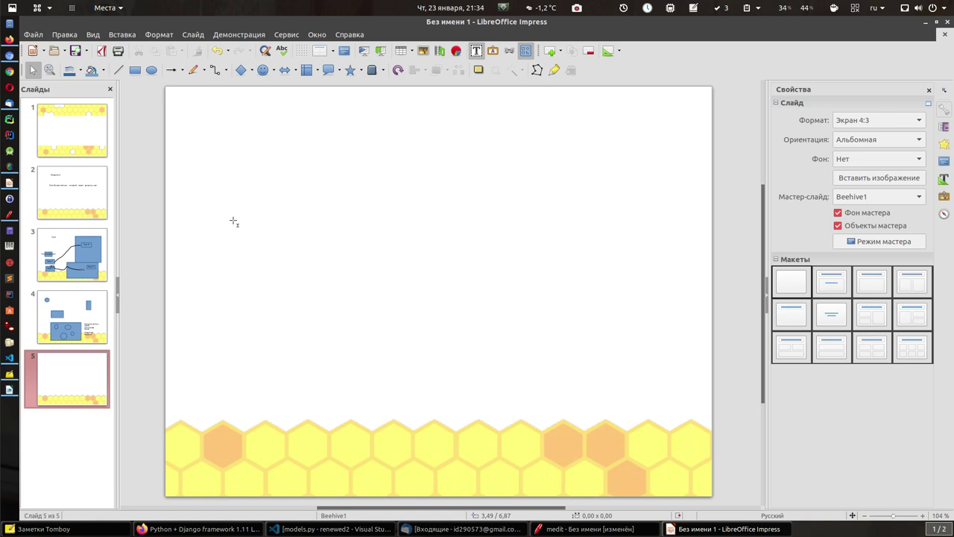
pyautogui.click(71, 328)
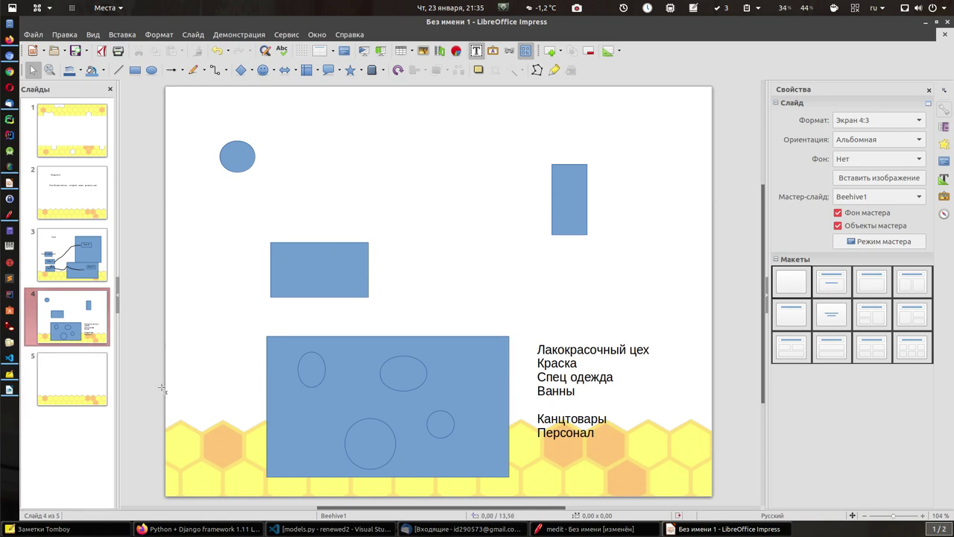
pyautogui.click(87, 389)
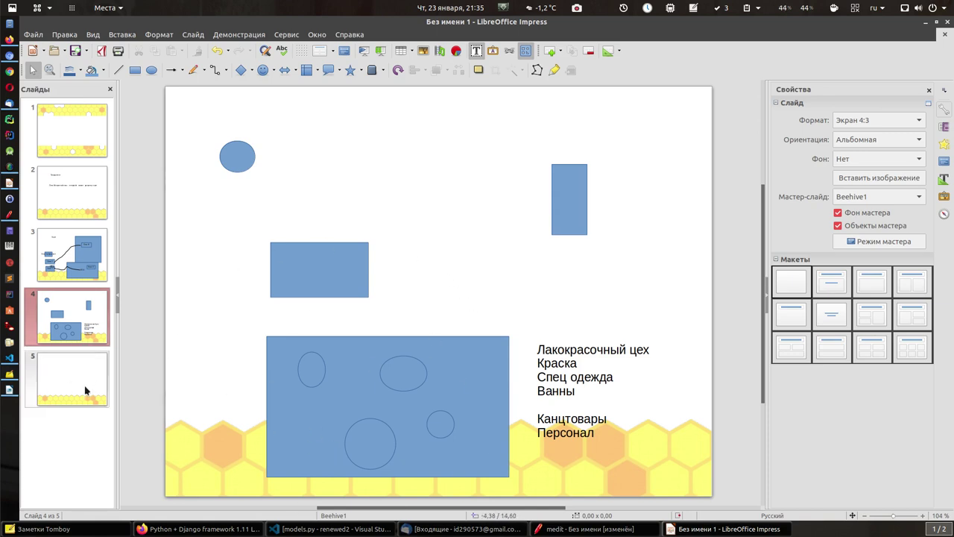
pyautogui.click(134, 70)
pyautogui.moveTo(251, 160); pyautogui.dragTo(438, 344)
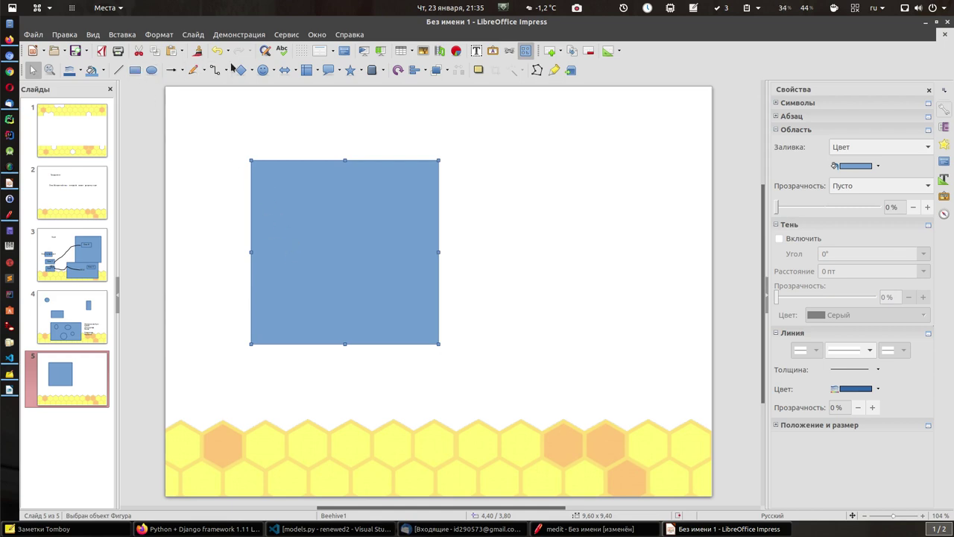
# Draw a smiley face about 1.4 × 1.0 cm just above the large rectangle
pyautogui.click(274, 72)
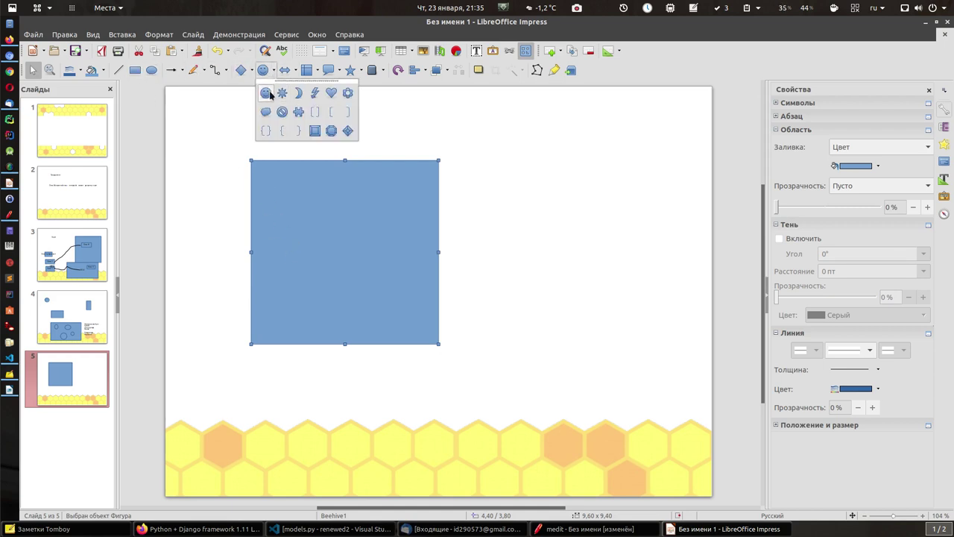
pyautogui.click(266, 93)
pyautogui.moveTo(375, 128); pyautogui.dragTo(405, 150)
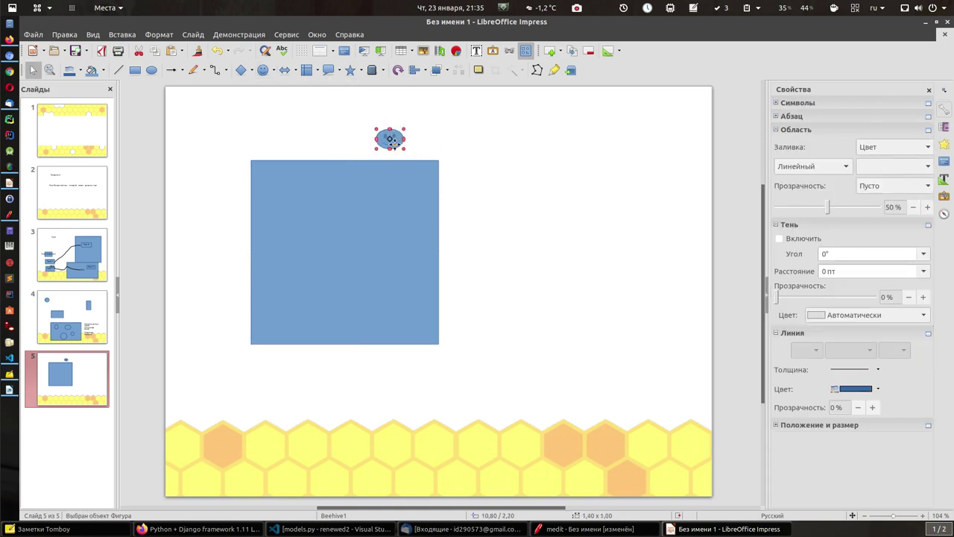
# Fill the smiley with yellow and move it into the upper-left corner of the large rectangle
pyautogui.click(390, 137)
pyautogui.click(390, 139)
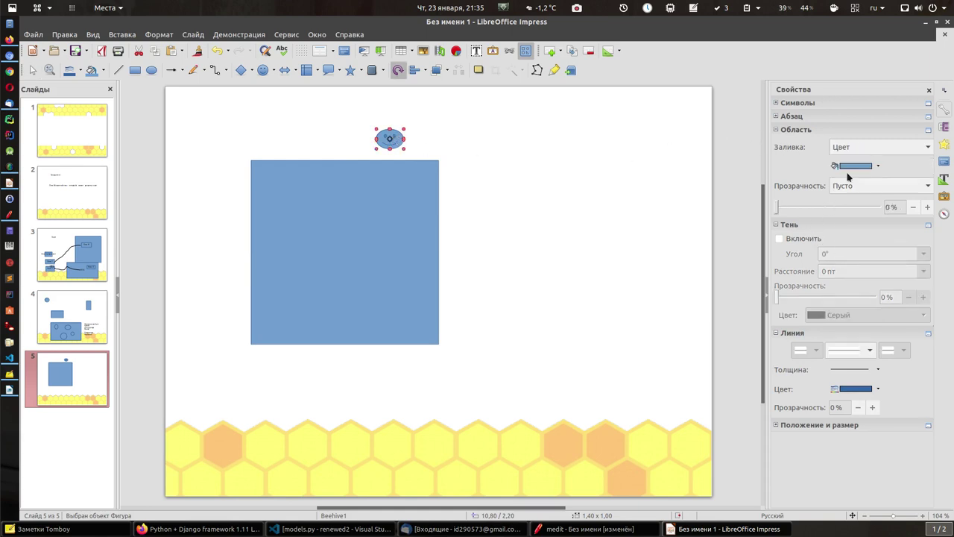
pyautogui.click(875, 166)
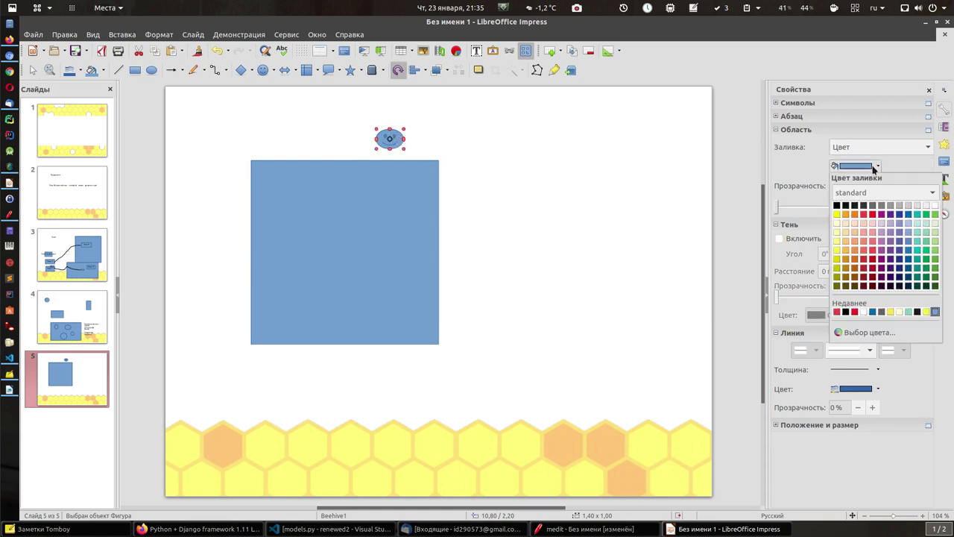
pyautogui.click(837, 213)
pyautogui.moveTo(390, 138); pyautogui.dragTo(268, 175)
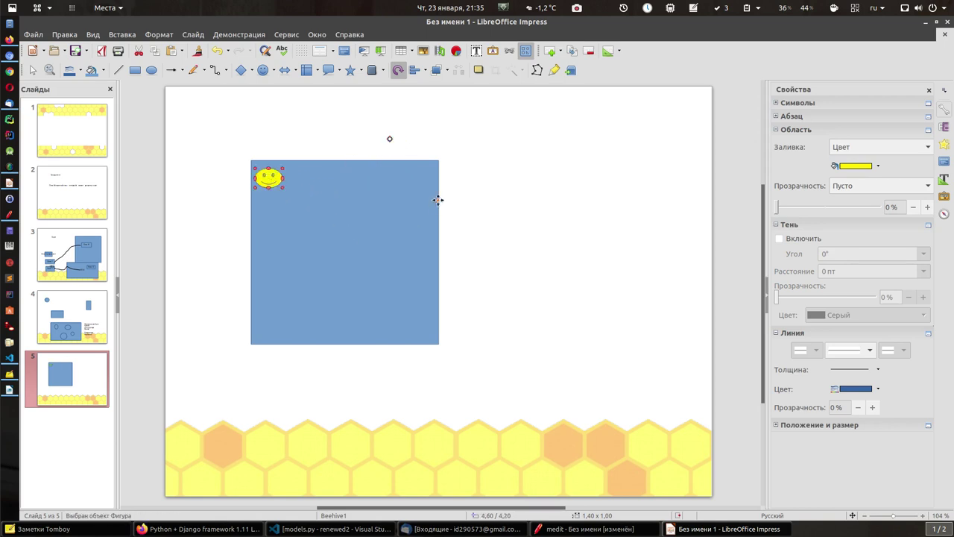
pyautogui.click(480, 177)
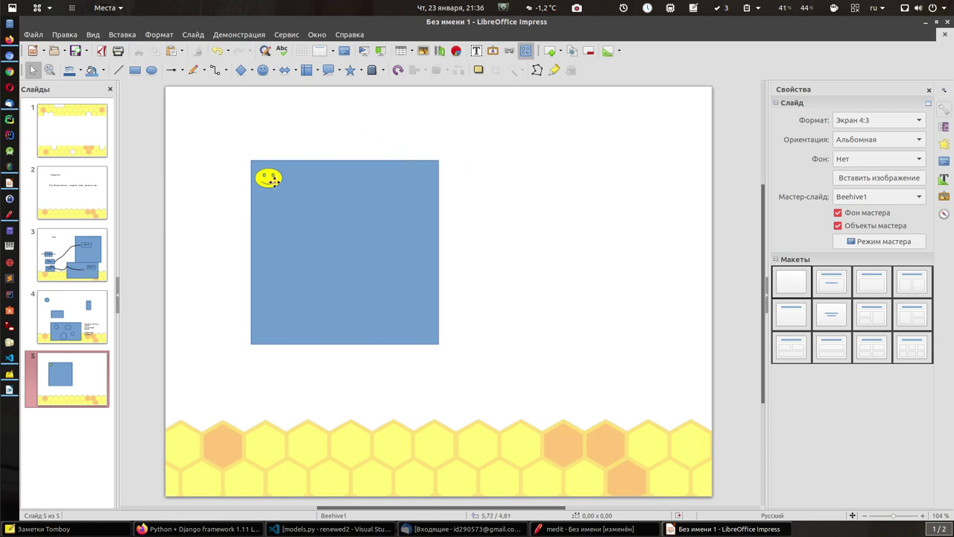
# Select the yellow smiley inside the rectangle to point it out
pyautogui.click(267, 177)
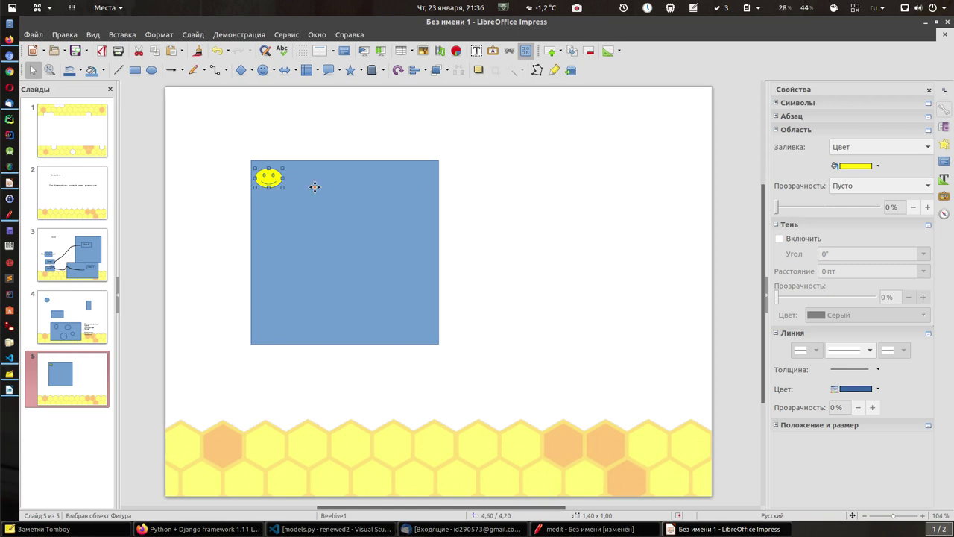
pyautogui.click(422, 177)
pyautogui.click(265, 179)
# Draw a freeform line about 6.5 cm wide to the upper right of the rectangle
pyautogui.click(210, 72)
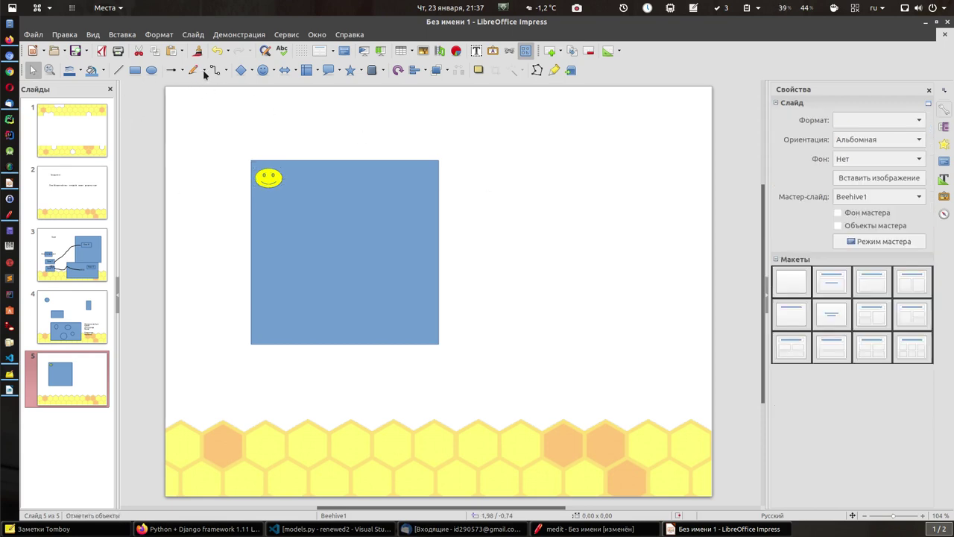
pyautogui.click(227, 74)
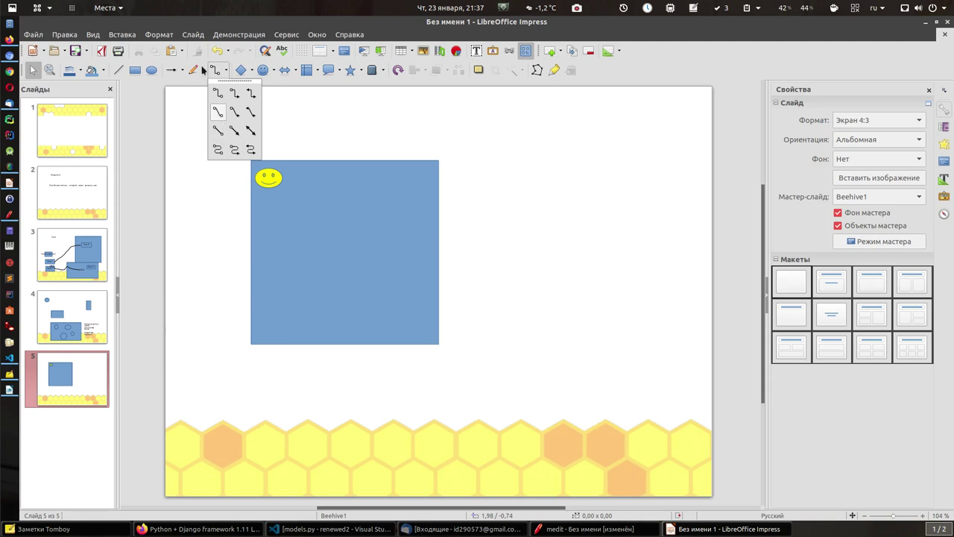
pyautogui.click(201, 68)
pyautogui.click(202, 69)
pyautogui.click(246, 112)
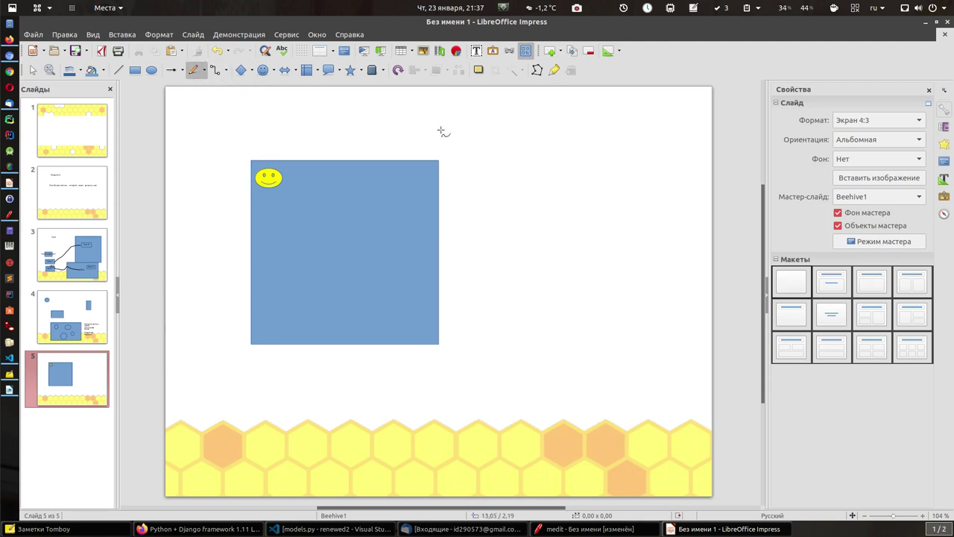
pyautogui.moveTo(463, 123); pyautogui.dragTo(589, 139)
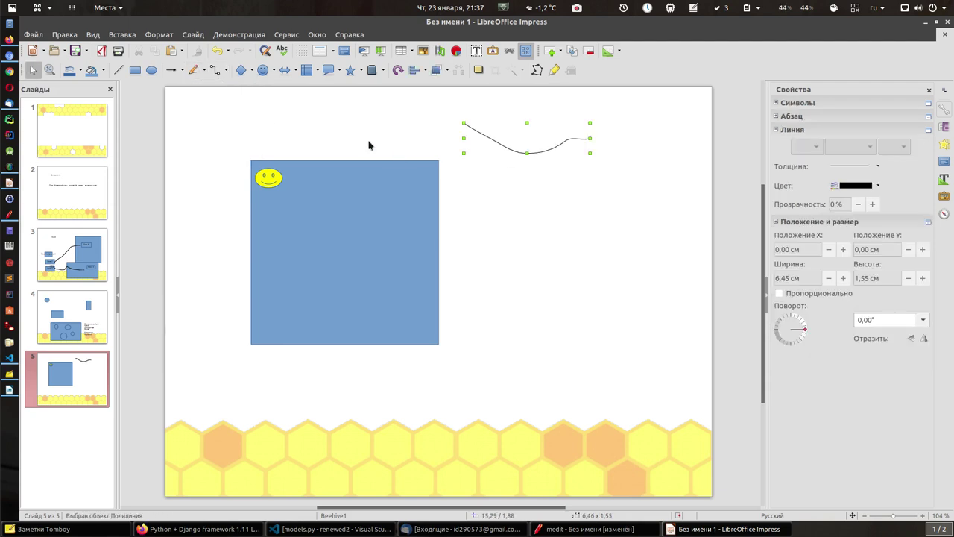
# Draw two more freeform lines below the first one, about 6.1 cm and 8.5 cm wide
pyautogui.click(205, 71)
pyautogui.click(246, 113)
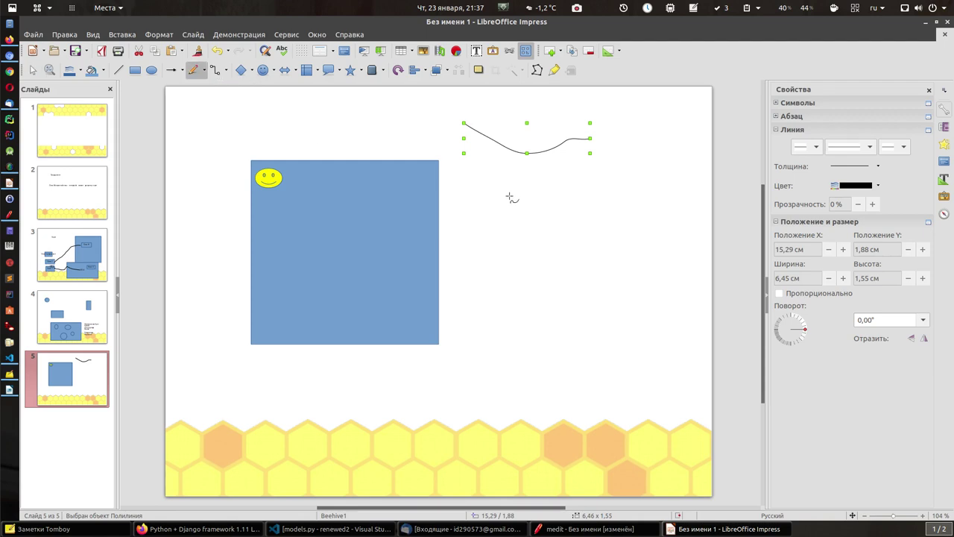
pyautogui.moveTo(491, 205); pyautogui.dragTo(609, 216)
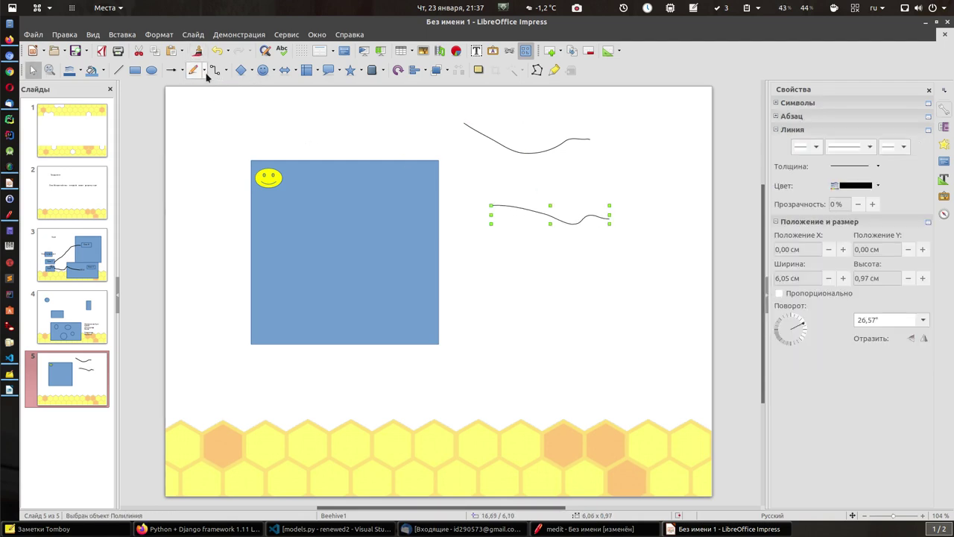
pyautogui.click(203, 70)
pyautogui.click(246, 113)
pyautogui.moveTo(489, 291)
pyautogui.mouseDown()
pyautogui.moveTo(532, 304)
pyautogui.moveTo(654, 290)
pyautogui.mouseUp()
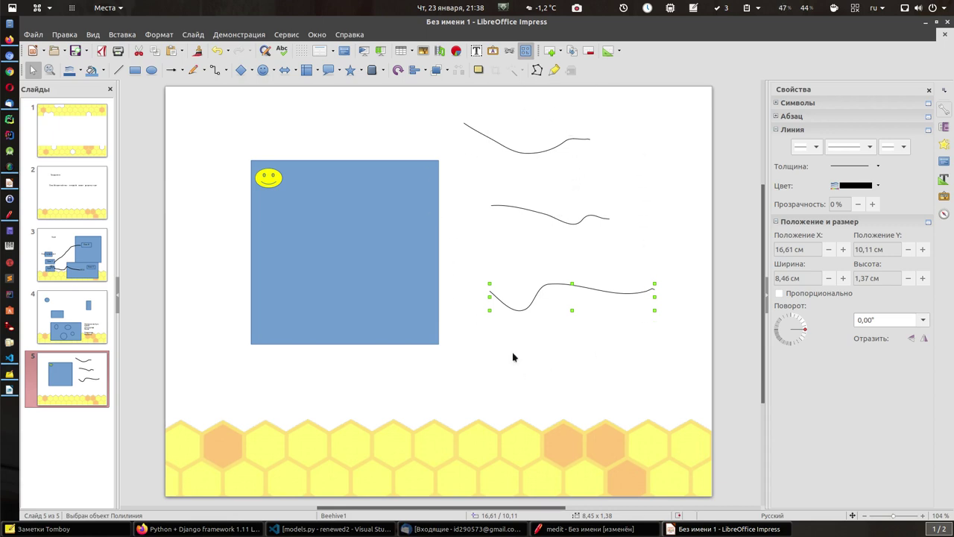
# Select the lowest of the three freeform lines to point it out
pyautogui.click(536, 154)
pyautogui.click(574, 283)
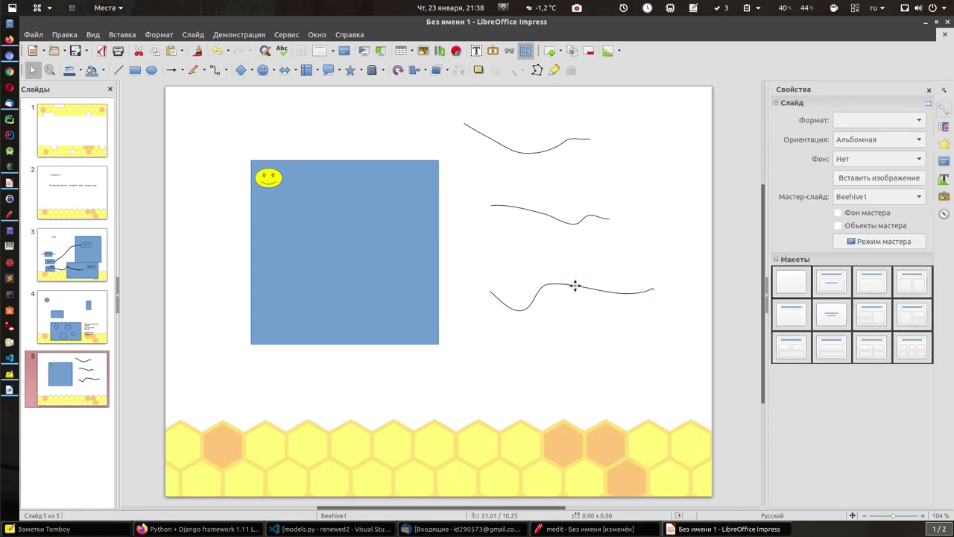
pyautogui.click(574, 284)
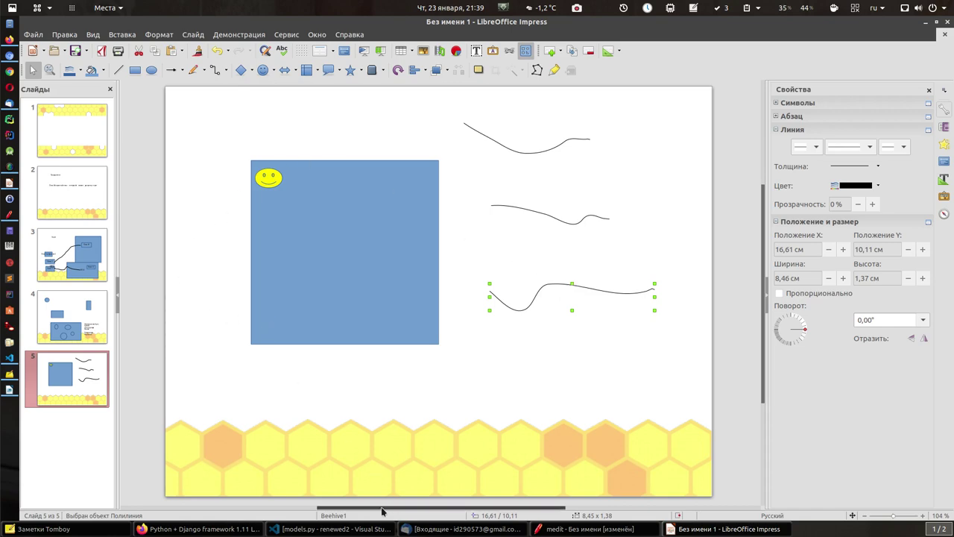
# Switch to Firefox to review "Домашнее задание 2" on the lesson page, and return to Impress to show slide 2
pyautogui.click(231, 531)
pyautogui.scroll(4, 419, 381)
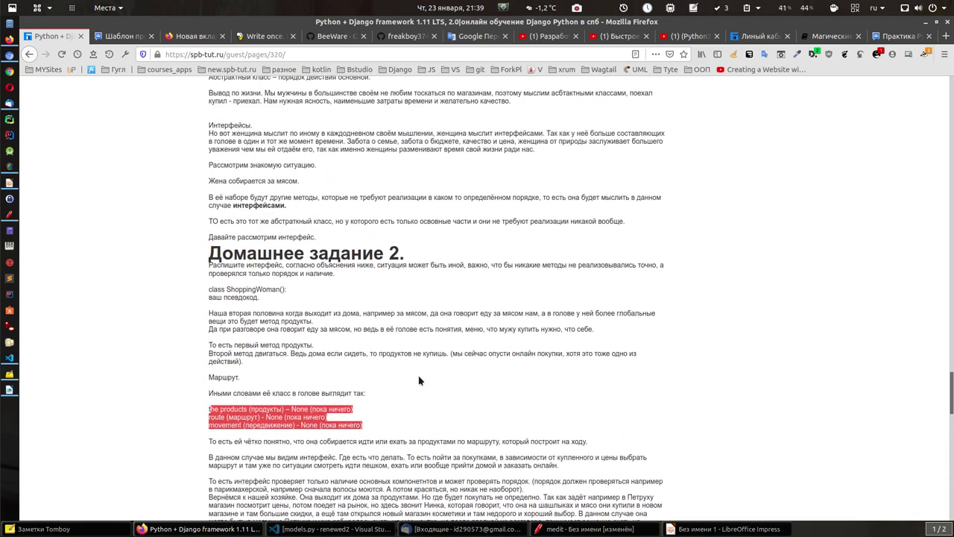
pyautogui.scroll(-2, 421, 358)
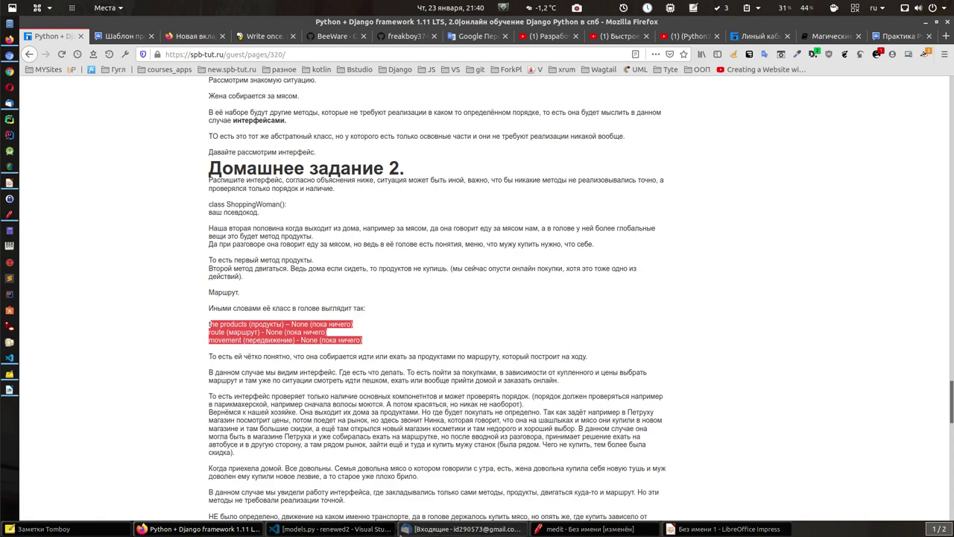
pyautogui.click(701, 532)
pyautogui.click(56, 201)
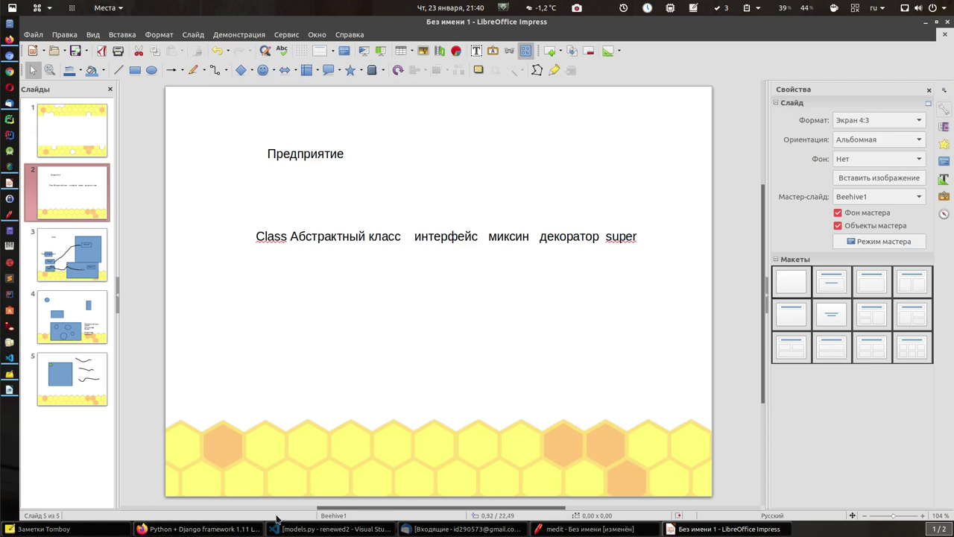
# Switch to Thunderbird and examine the AddressMixin code with its three address methods in the open "Шаблон проектирования" message
pyautogui.click(459, 529)
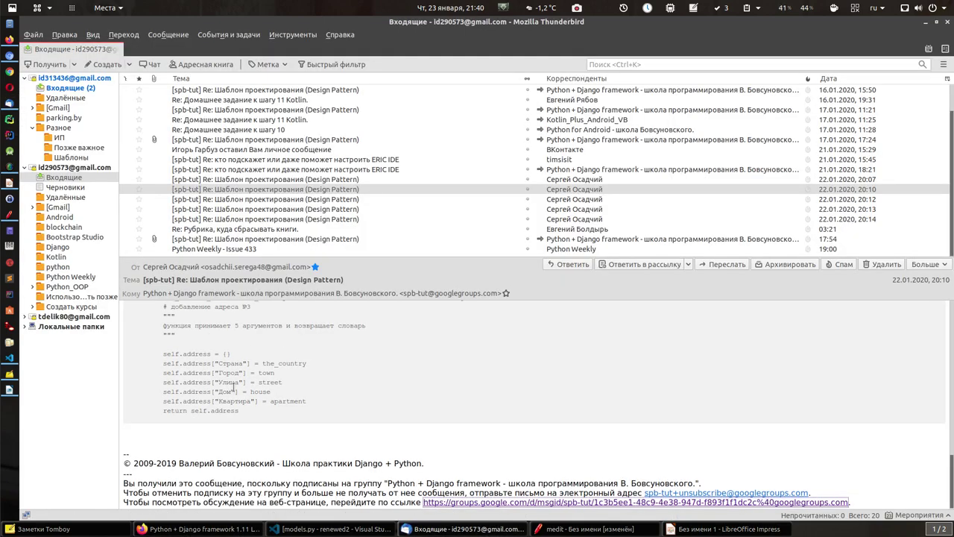
pyautogui.scroll(10, 258, 392)
pyautogui.scroll(1, 262, 406)
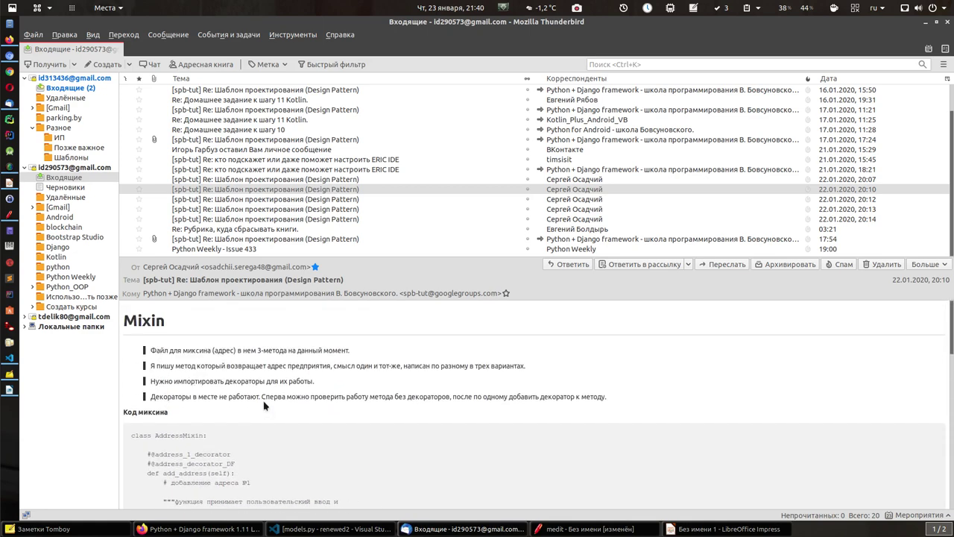
pyautogui.scroll(-12, 263, 406)
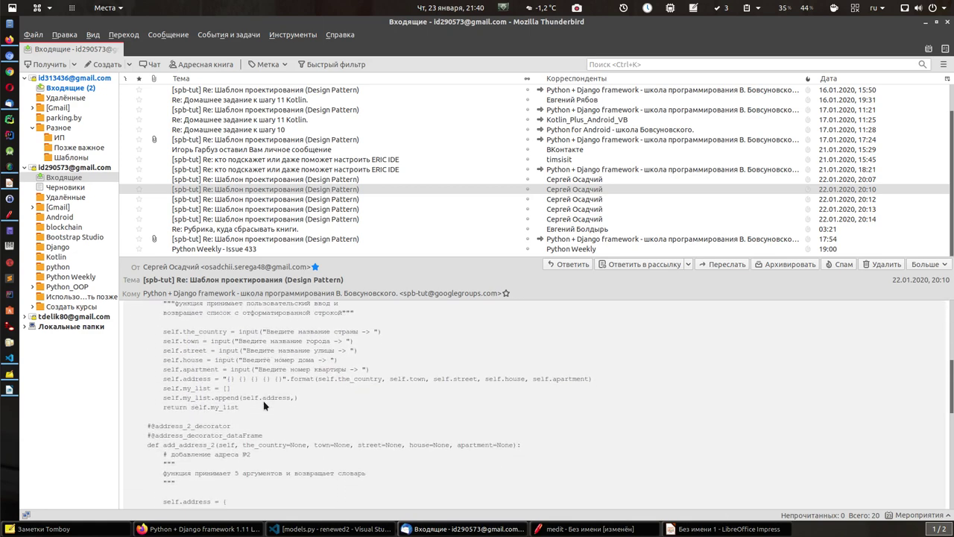
pyautogui.scroll(-2, 264, 404)
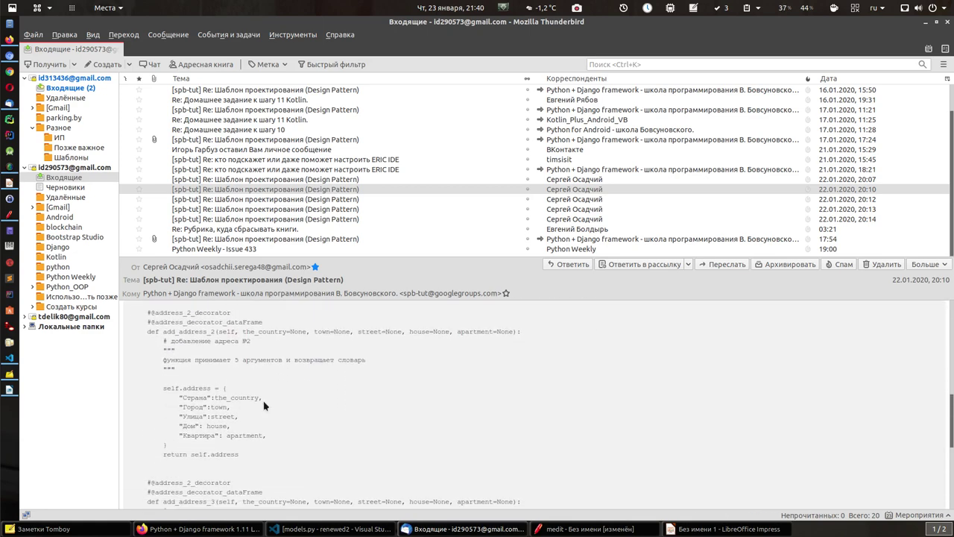
pyautogui.scroll(-5, 265, 406)
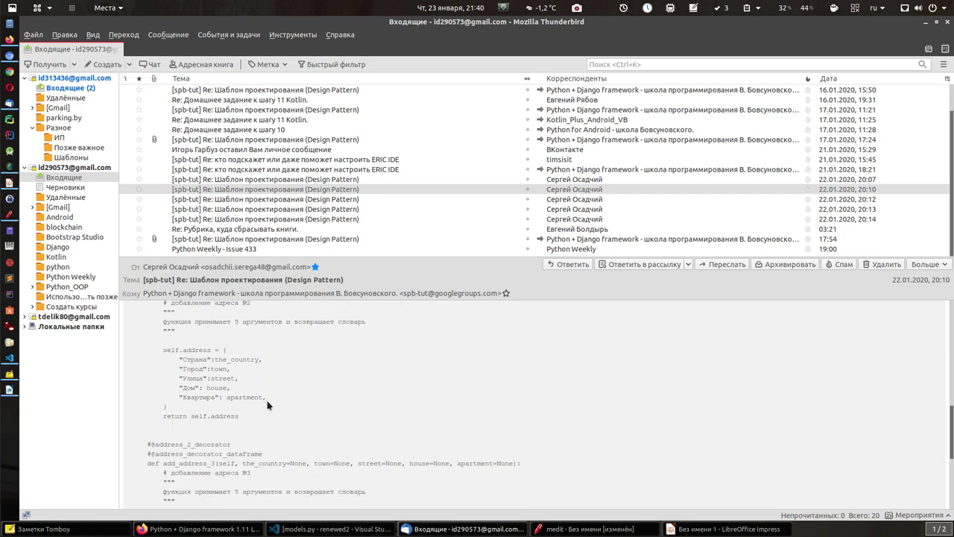
pyautogui.scroll(5, 268, 405)
pyautogui.scroll(10, 268, 405)
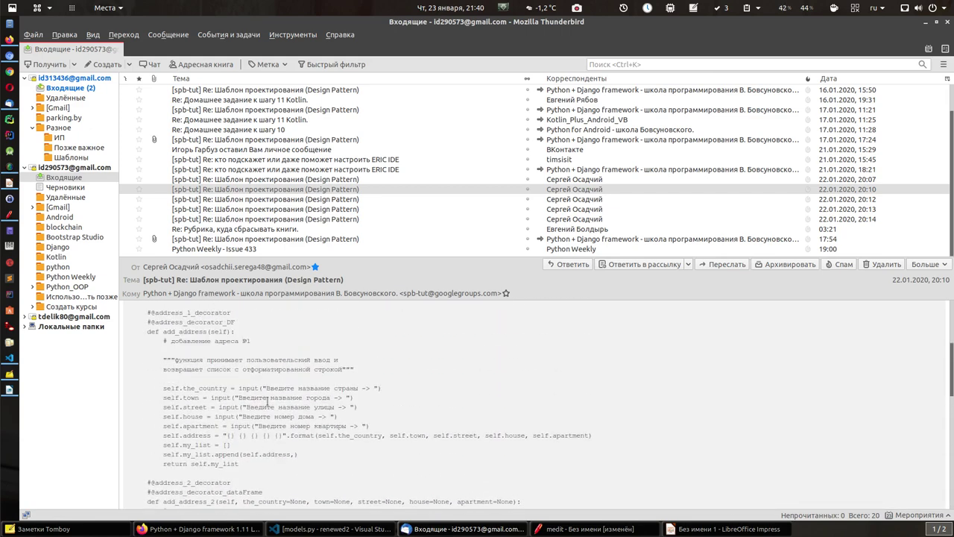